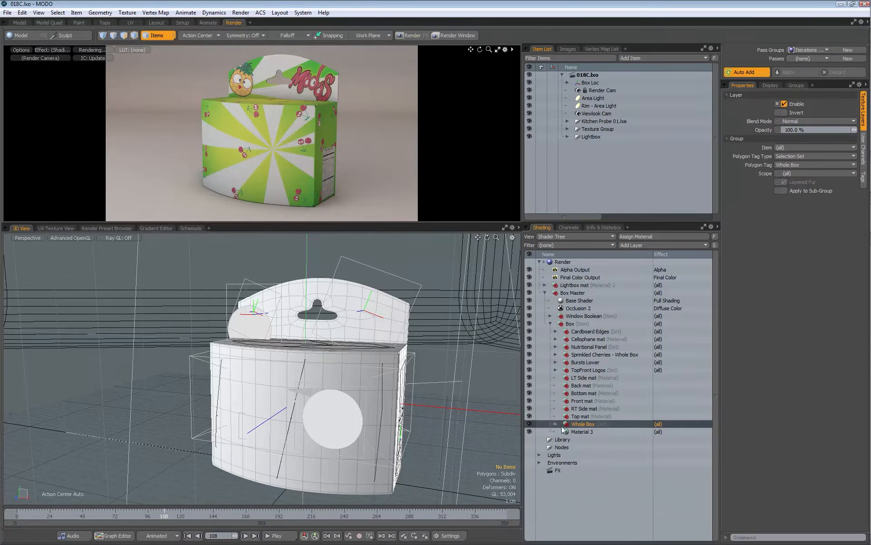
Add a Process layer to the Whole Box material group and name it BG Process.
{"action": "left_click", "coordinate": [555, 424]}
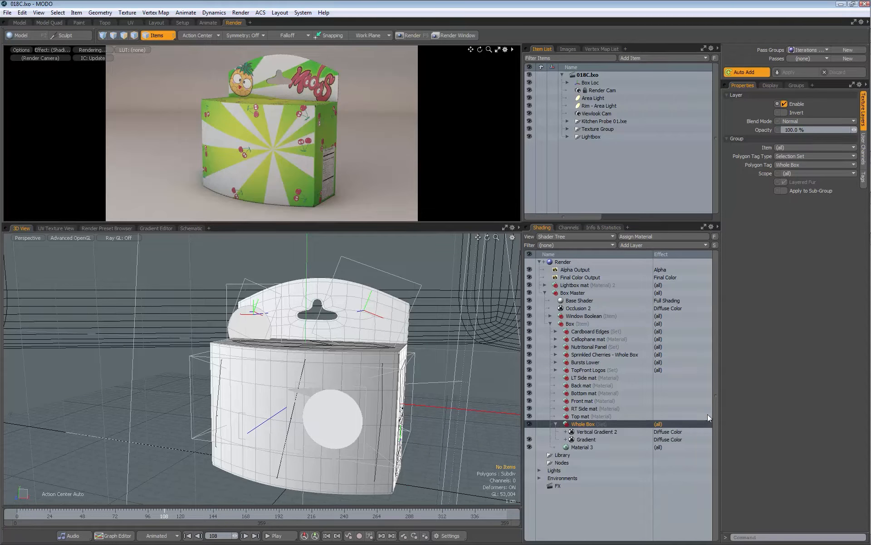
{"action": "left_click", "coordinate": [636, 246]}
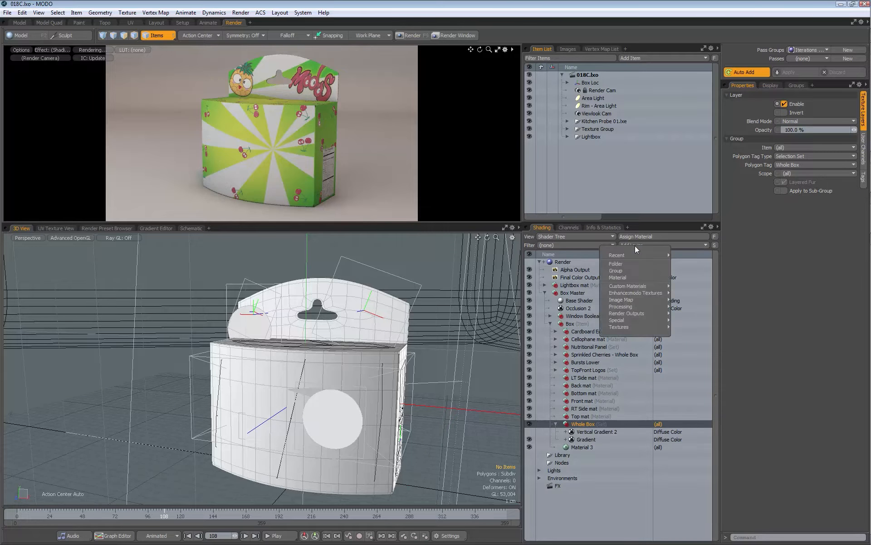
{"action": "mouse_move", "coordinate": [628, 306]}
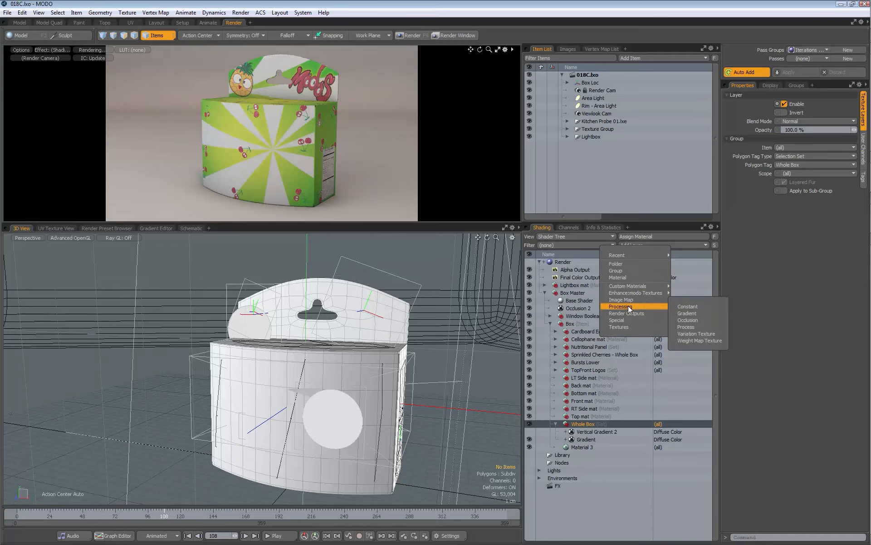
{"action": "left_click", "coordinate": [686, 326]}
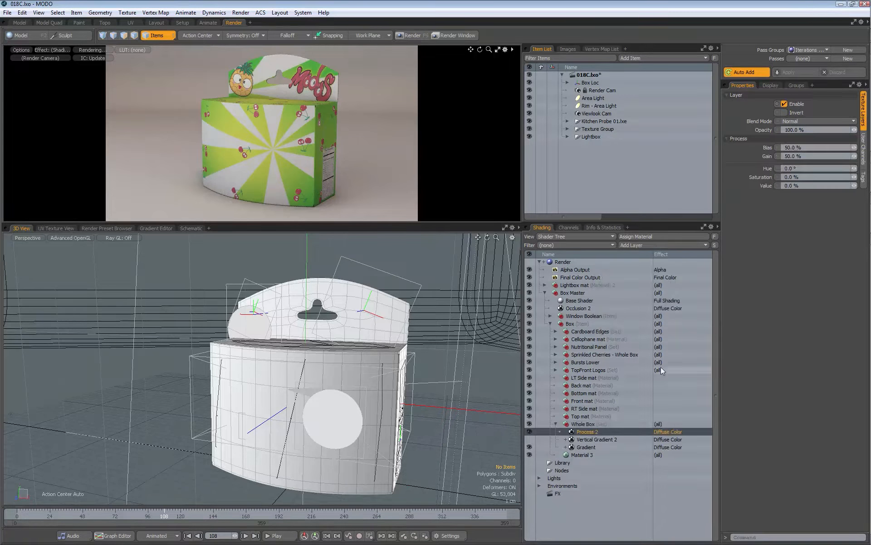
{"action": "double_click", "coordinate": [589, 431]}
{"action": "type", "text": "Process"}
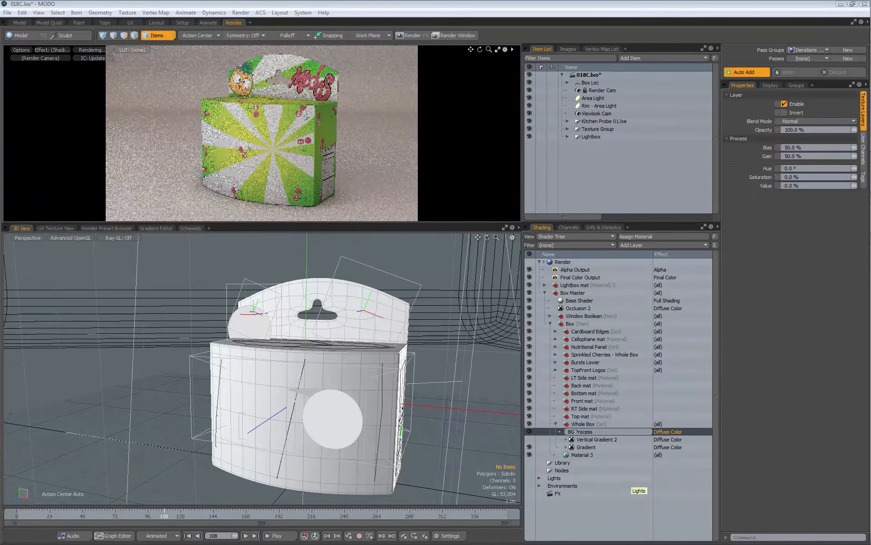
{"action": "key", "text": "Home"}
{"action": "type", "text": "BG"}
{"action": "key", "text": "Return"}
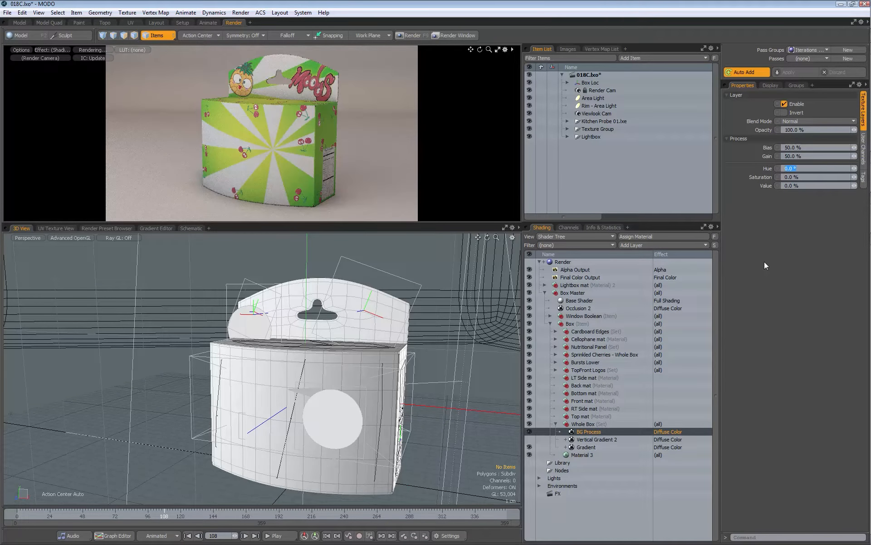
Set the BG Process layer's hue to 320° and apply the change.
{"action": "type", "text": "320"}
{"action": "key", "text": "Return"}
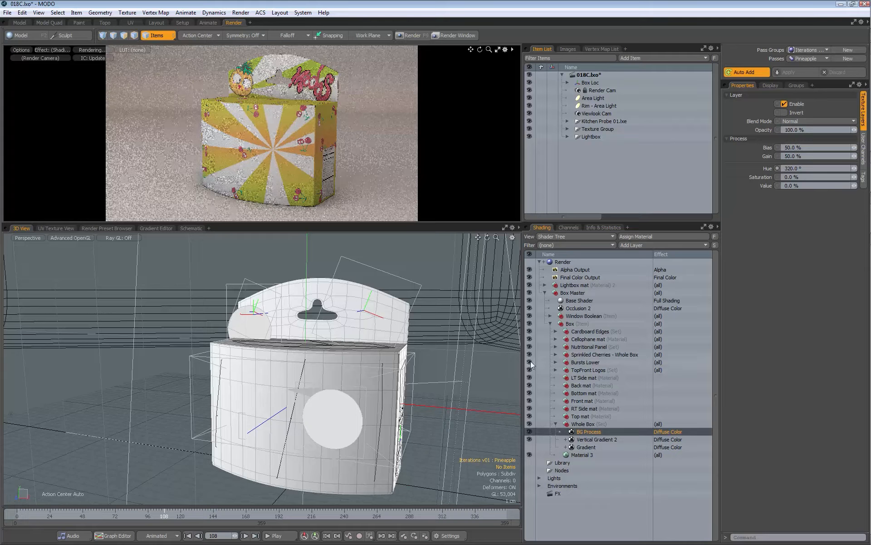
{"action": "left_click", "coordinate": [787, 73]}
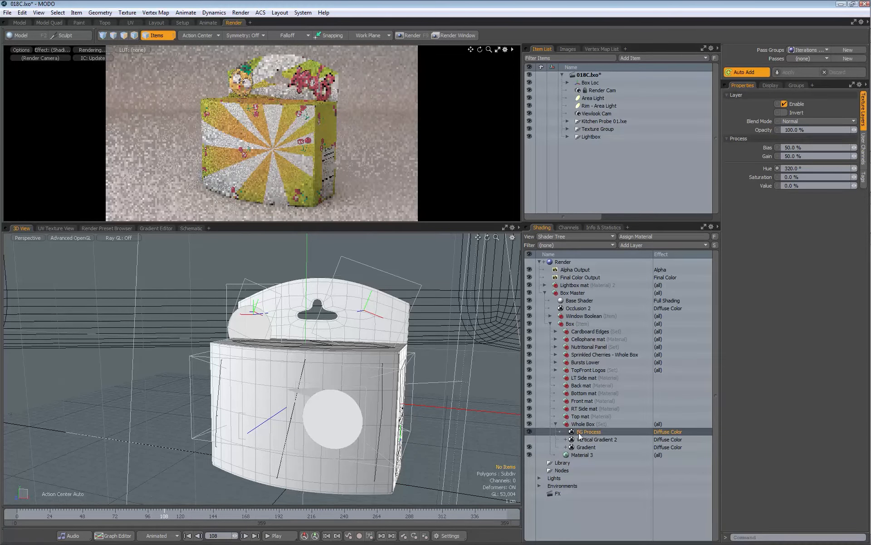
Disable BG Process with no pass selected, and enable it in the Pineapple pass, applying each change.
{"action": "left_click", "coordinate": [529, 431]}
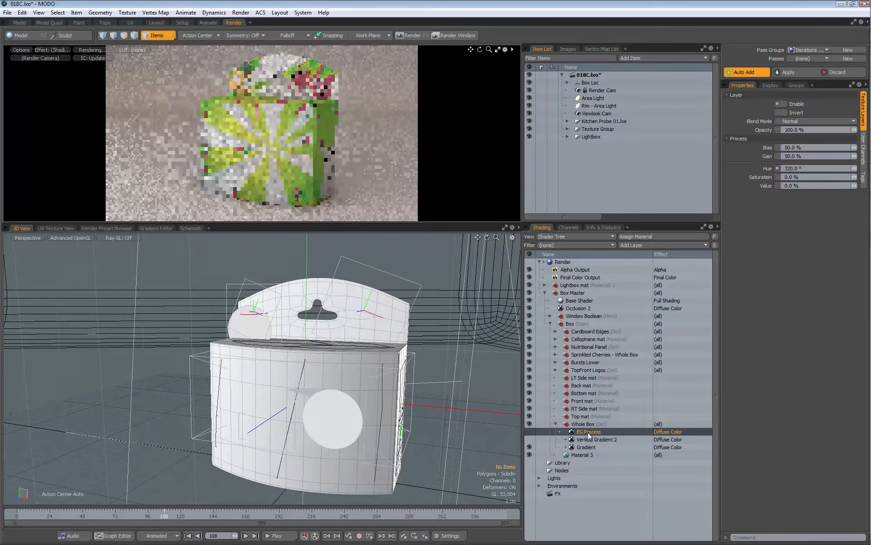
{"action": "left_click", "coordinate": [787, 72]}
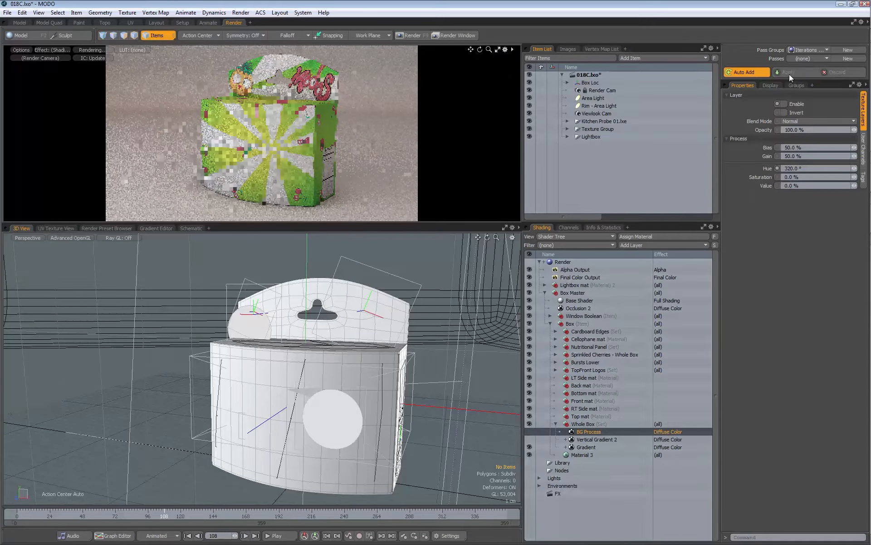
{"action": "left_click", "coordinate": [802, 59]}
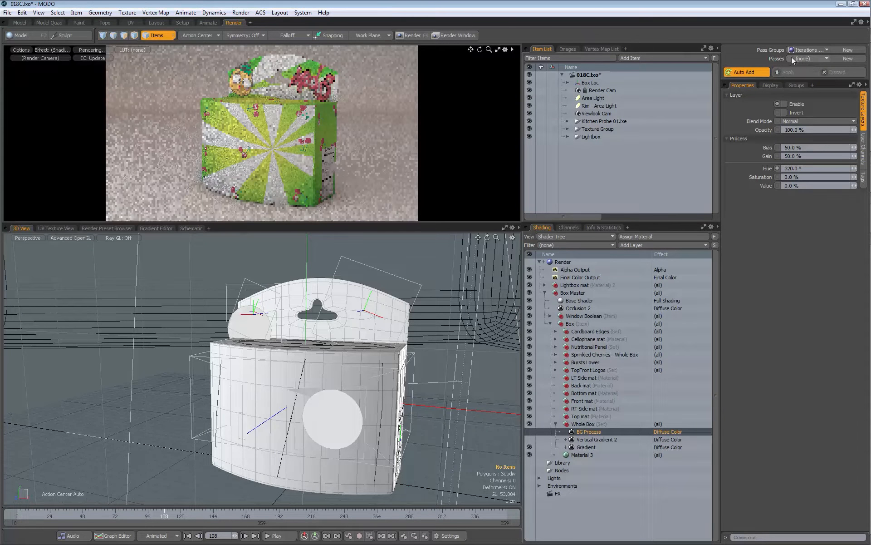
{"action": "left_click", "coordinate": [799, 67]}
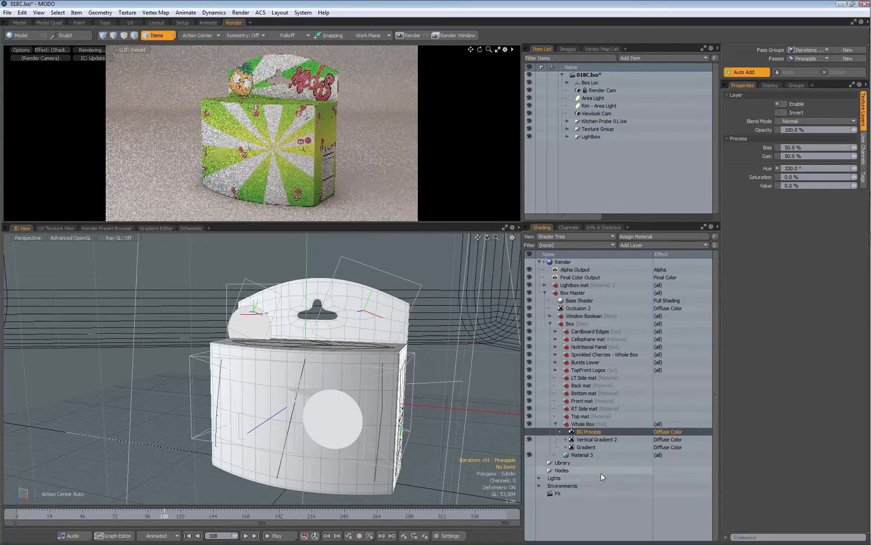
{"action": "left_click", "coordinate": [529, 432]}
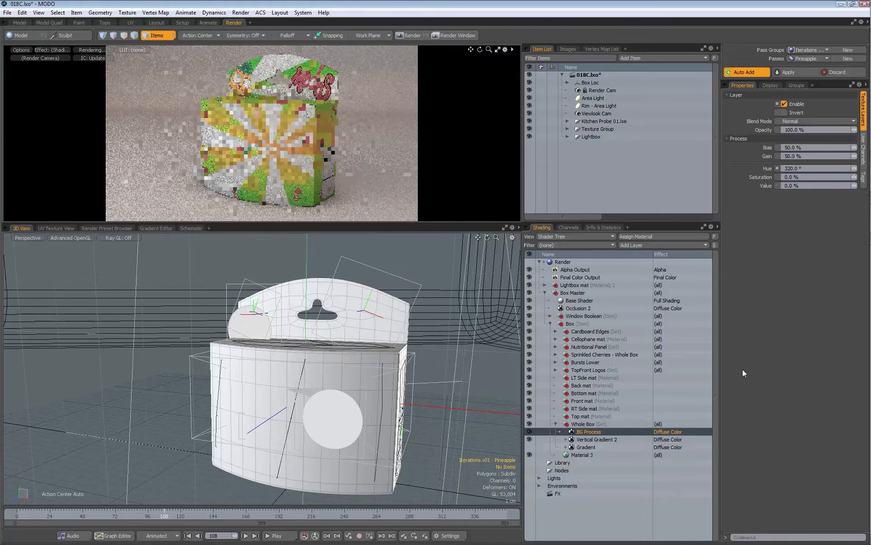
{"action": "left_click", "coordinate": [790, 72]}
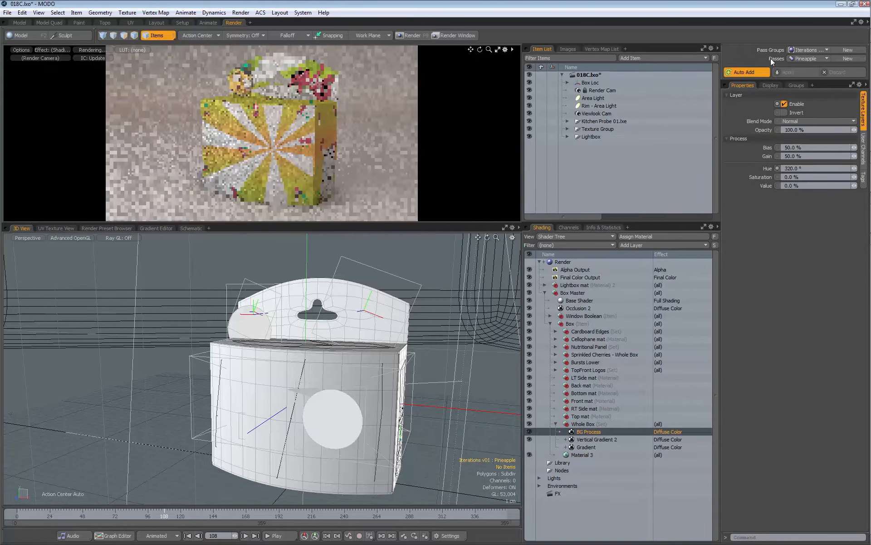
With the pass set to (none), make the Cherry Logo group visible and hide the Pineapple Logo group in TopFront Logos.
{"action": "left_click", "coordinate": [802, 59]}
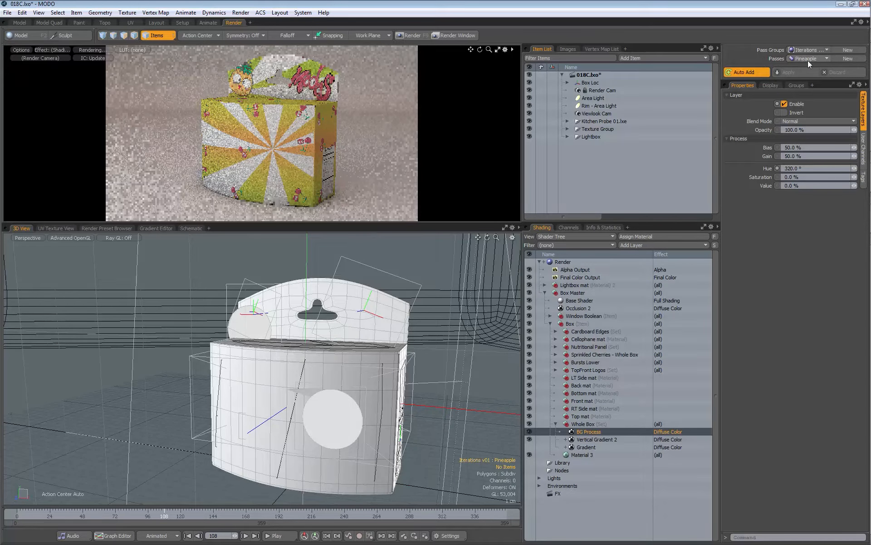
{"action": "left_click", "coordinate": [804, 50]}
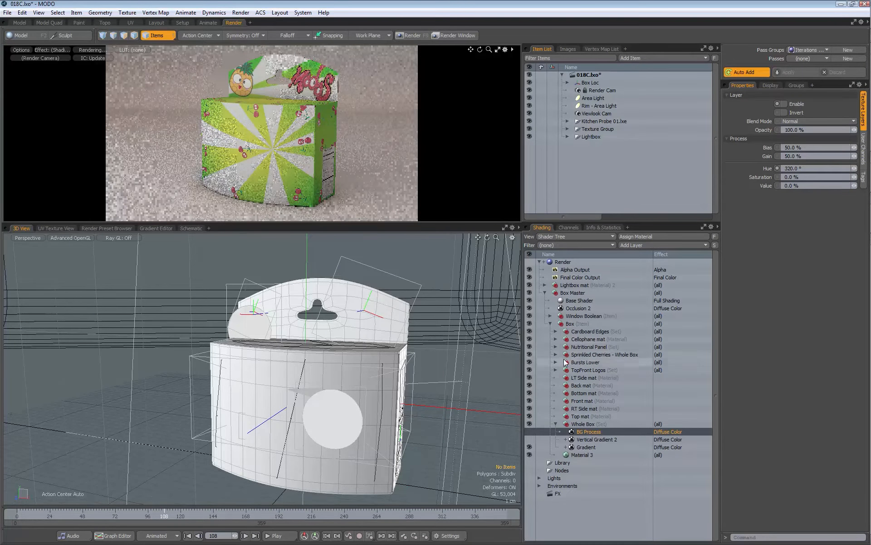
{"action": "left_click", "coordinate": [556, 370]}
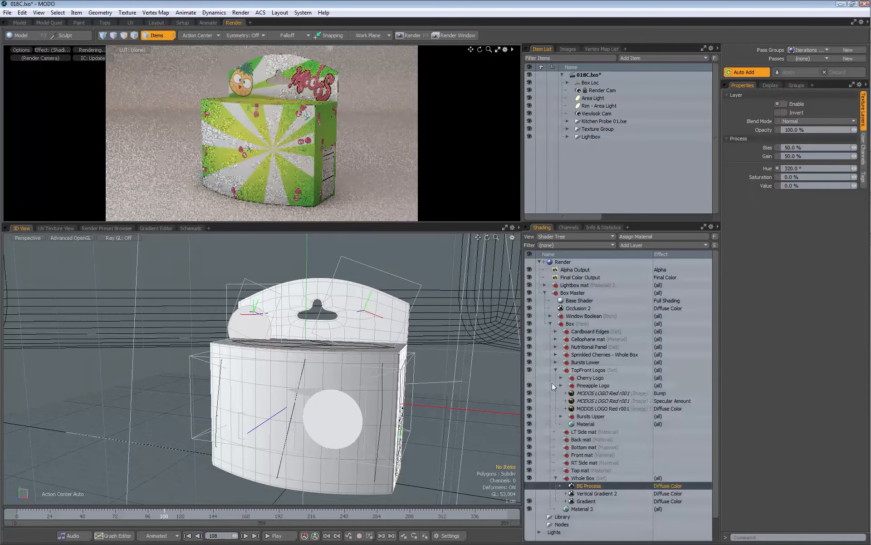
{"action": "left_click", "coordinate": [529, 378]}
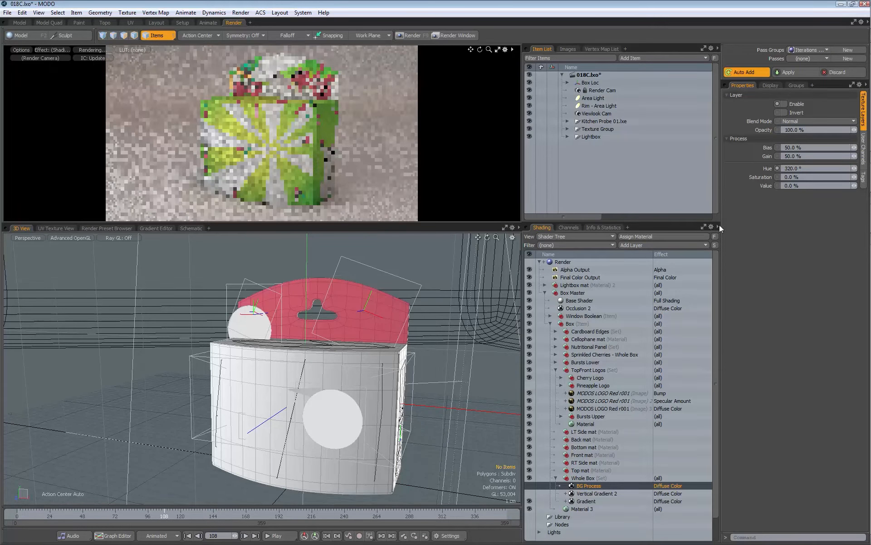
In the Pineapple pass, show the Pineapple Logo group, hide the Cherry Logo group and apply the changes.
{"action": "left_click", "coordinate": [798, 58]}
{"action": "left_click", "coordinate": [805, 68]}
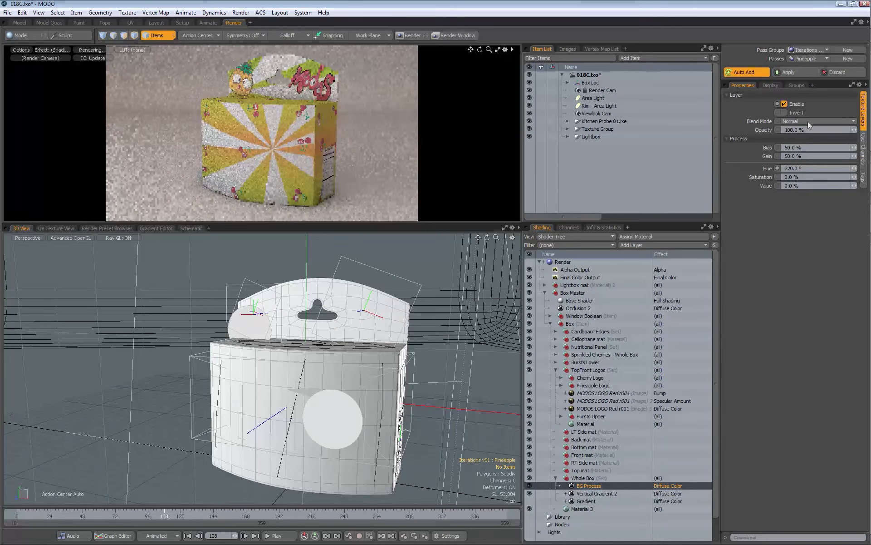
{"action": "left_click", "coordinate": [785, 74]}
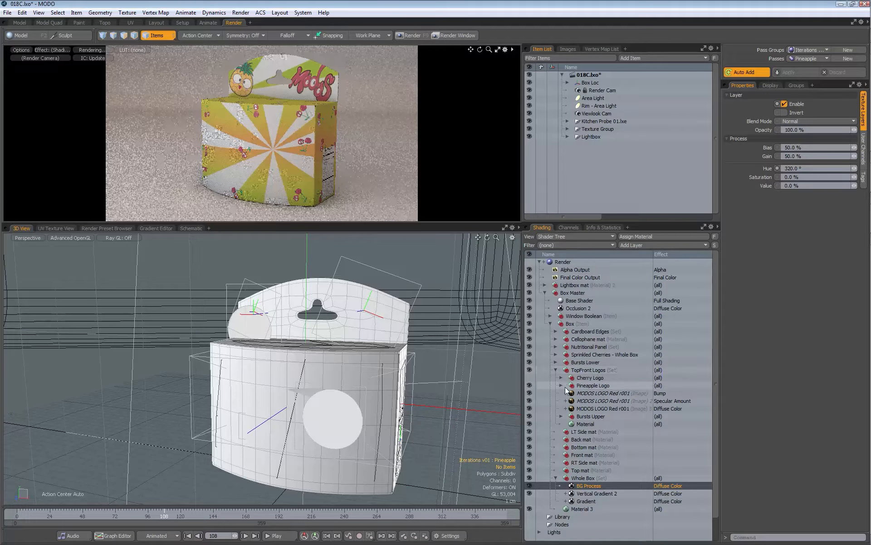
Add a Process layer to the TopFront Logos group and place it directly above the MODOS LOGO image layers.
{"action": "left_click", "coordinate": [582, 371]}
{"action": "left_click", "coordinate": [631, 245]}
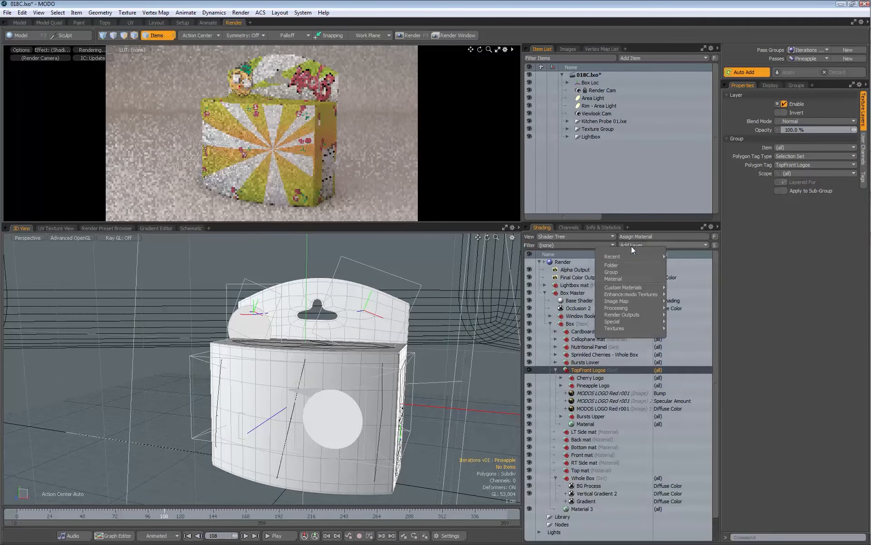
{"action": "mouse_move", "coordinate": [624, 304]}
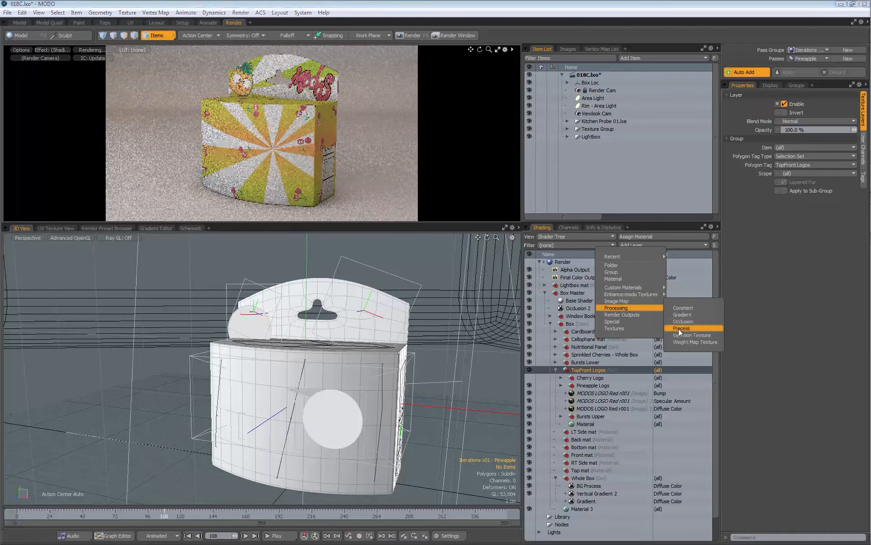
{"action": "left_click", "coordinate": [679, 329]}
{"action": "left_click_drag", "start_coordinate": [585, 378], "coordinate": [588, 400]}
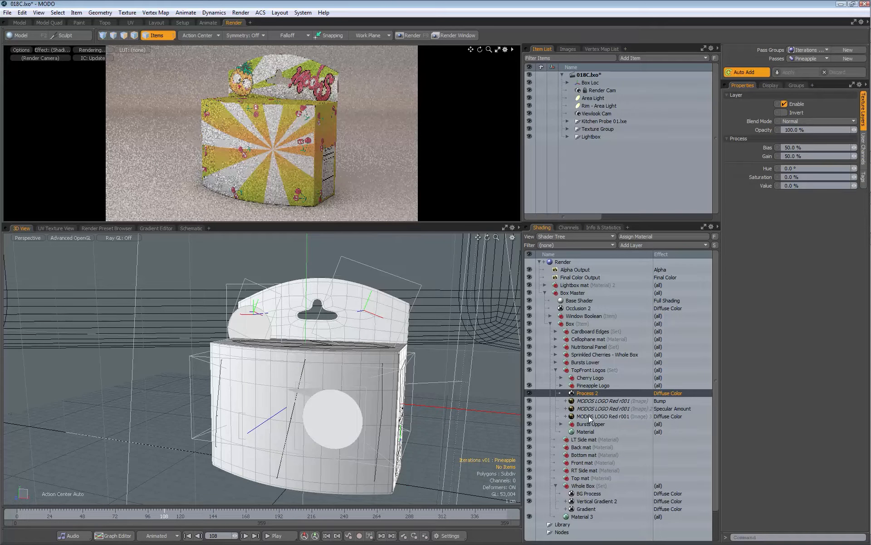
Rename the new Process layer in TopFront Logos as MODOZ Logo Process.
{"action": "double_click", "coordinate": [596, 393]}
{"action": "key", "text": "BackSpace"}
{"action": "key", "text": "BackSpace"}
{"action": "type", "text": "MODOZ Logo Process"}
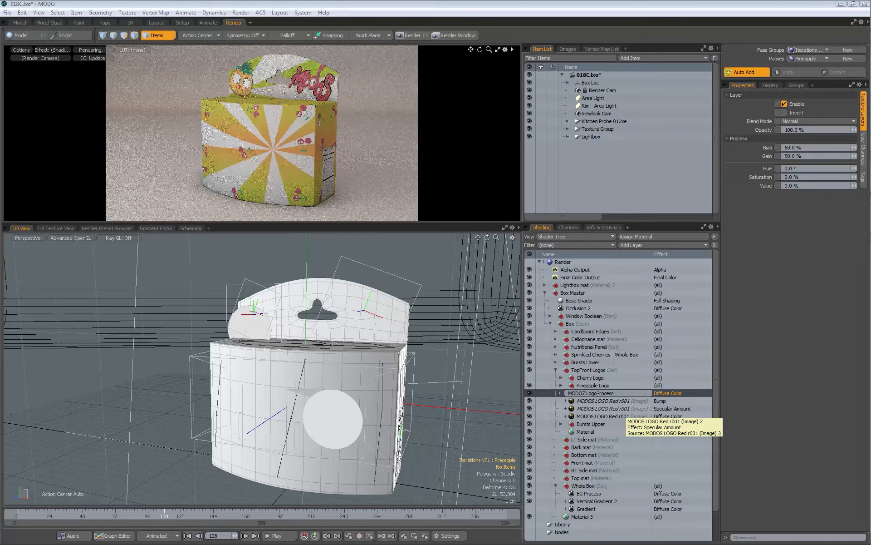
{"action": "key", "text": "Return"}
Duplicate the MODOS LOGO Red r001 image layer that drives the Bump effect.
{"action": "left_click", "coordinate": [602, 400]}
{"action": "right_click", "coordinate": [603, 400]}
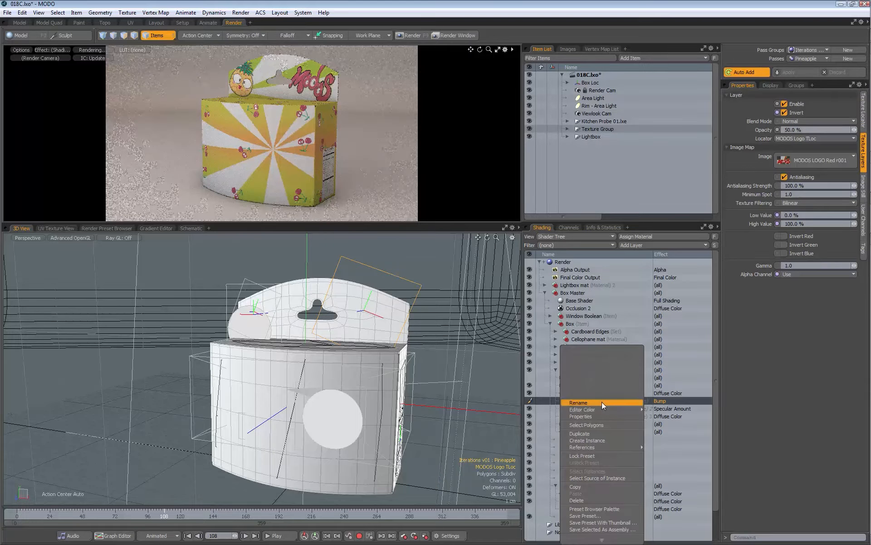
{"action": "left_click", "coordinate": [587, 433]}
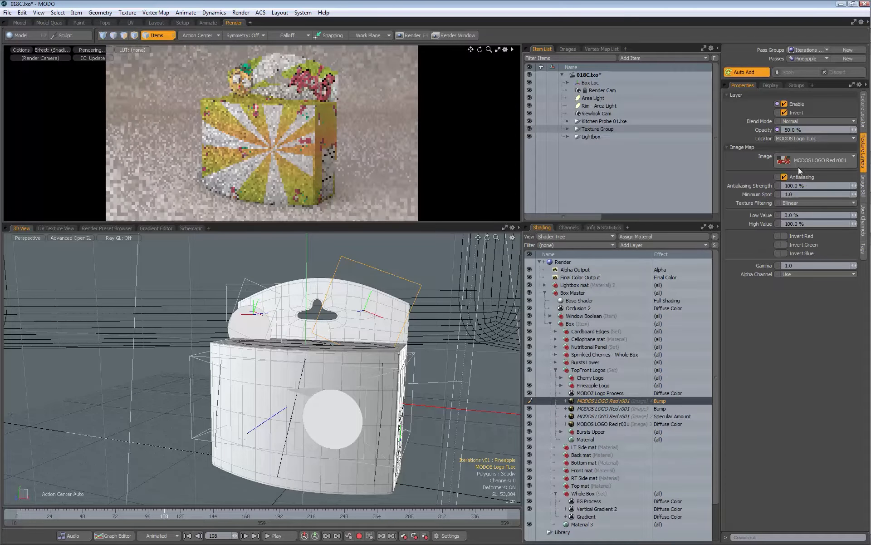
Turn off Invert on the duplicated logo layer, set its opacity to 100% and its alpha channel to Alpha Only.
{"action": "left_click", "coordinate": [784, 112]}
{"action": "left_click", "coordinate": [803, 129]}
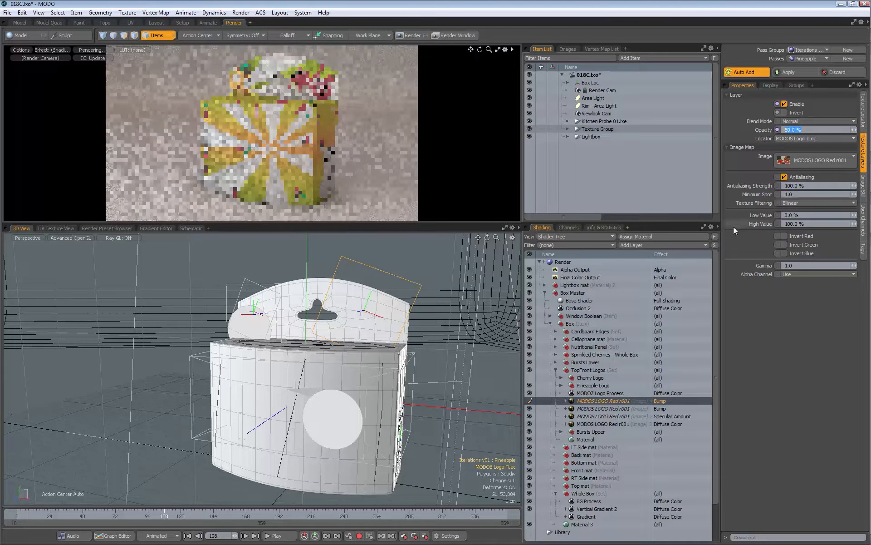
{"action": "type", "text": "100"}
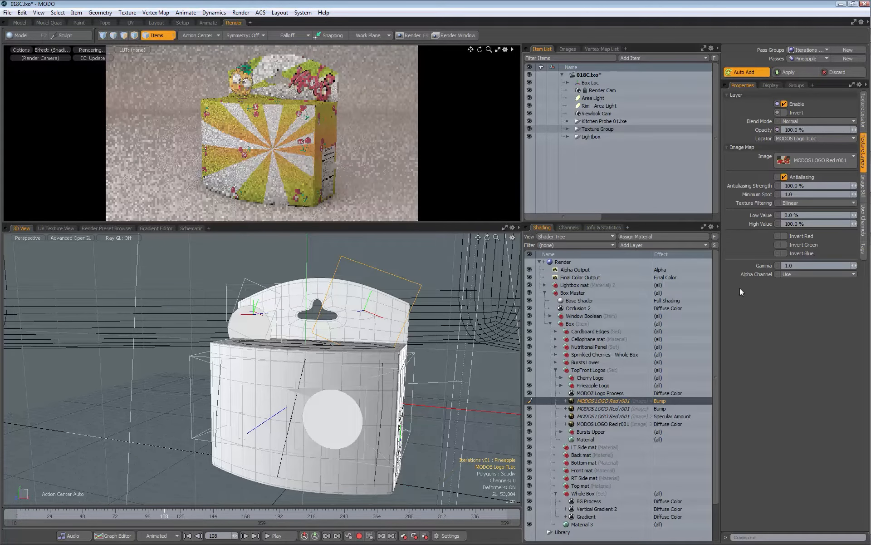
{"action": "key", "text": "Return"}
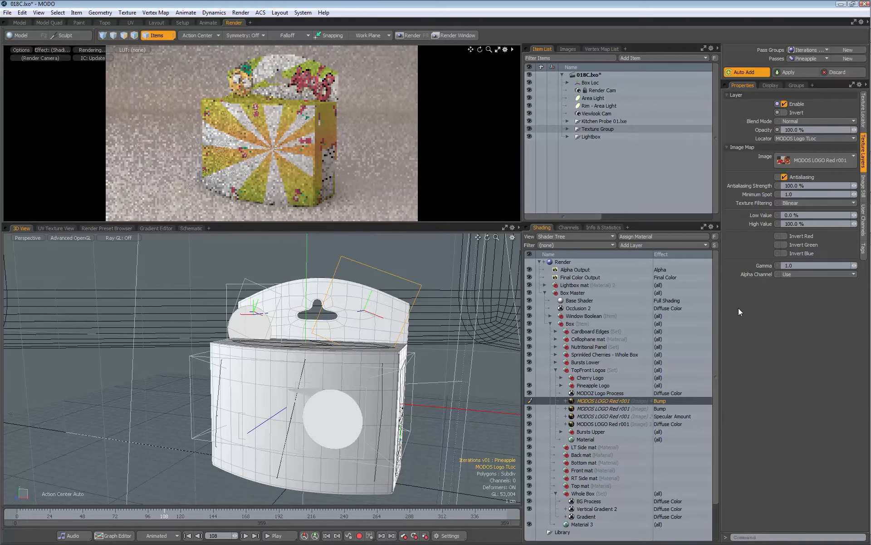
{"action": "left_click", "coordinate": [796, 273]}
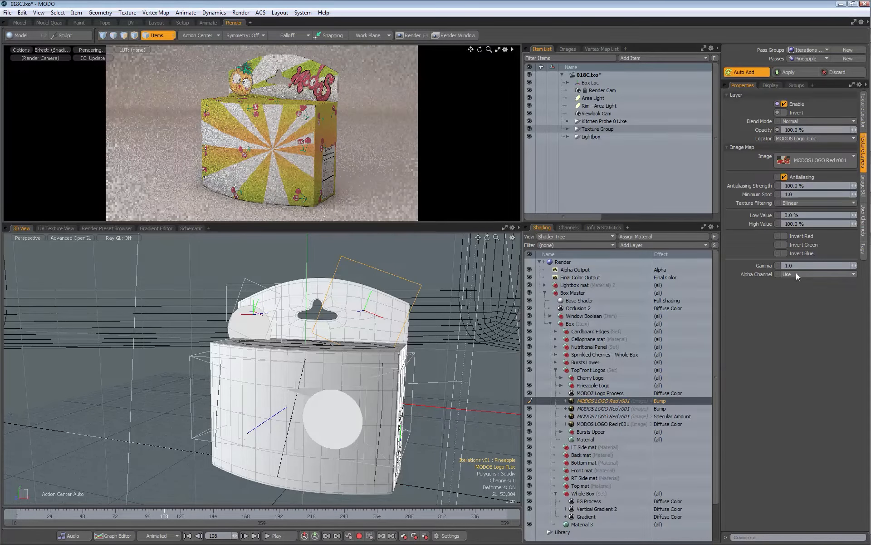
{"action": "left_click", "coordinate": [796, 280]}
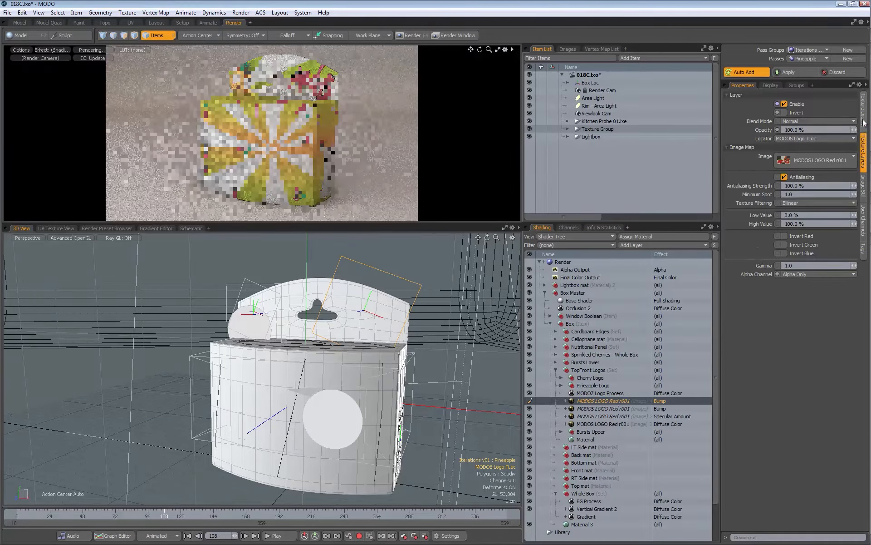
Set the duplicate's horizontal and vertical repeat to Edge and make it the layer mask of MODOZ Logo Process.
{"action": "left_click", "coordinate": [863, 109]}
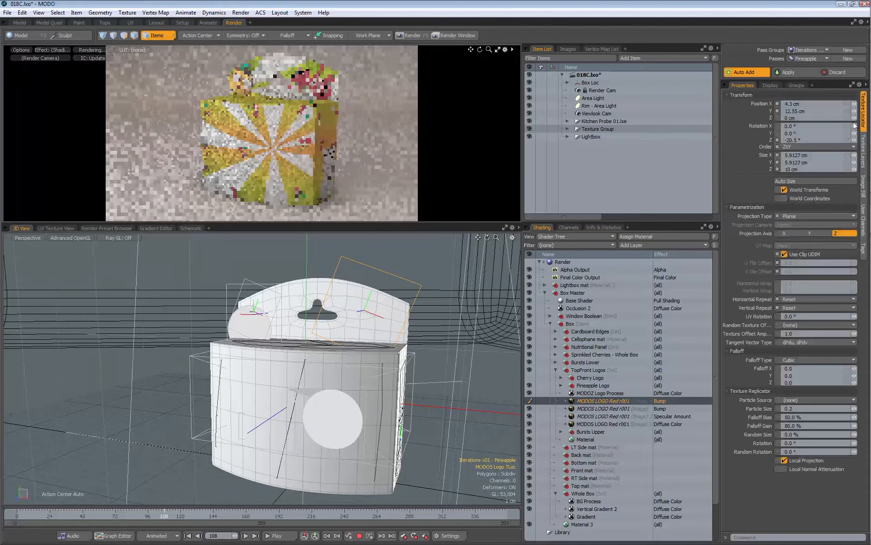
{"action": "left_click", "coordinate": [799, 299]}
{"action": "left_click", "coordinate": [796, 319]}
{"action": "left_click", "coordinate": [799, 307]}
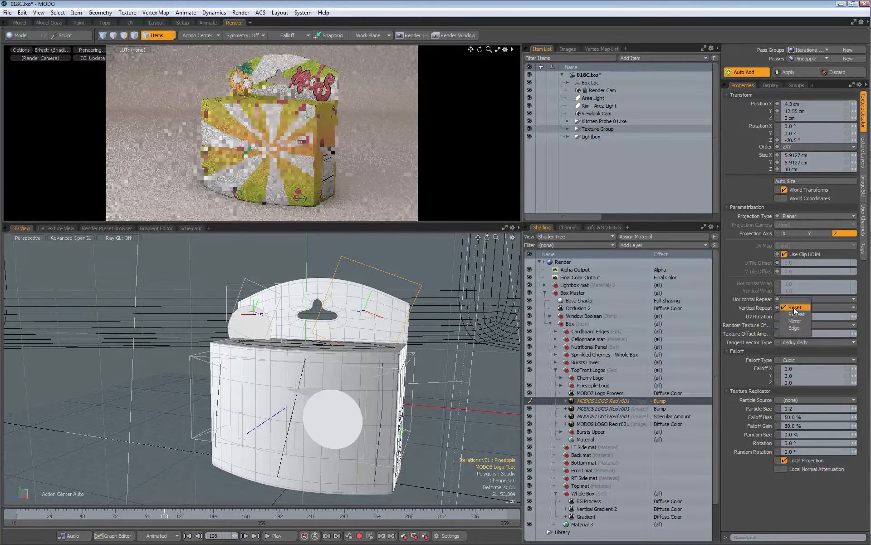
{"action": "left_click", "coordinate": [792, 327]}
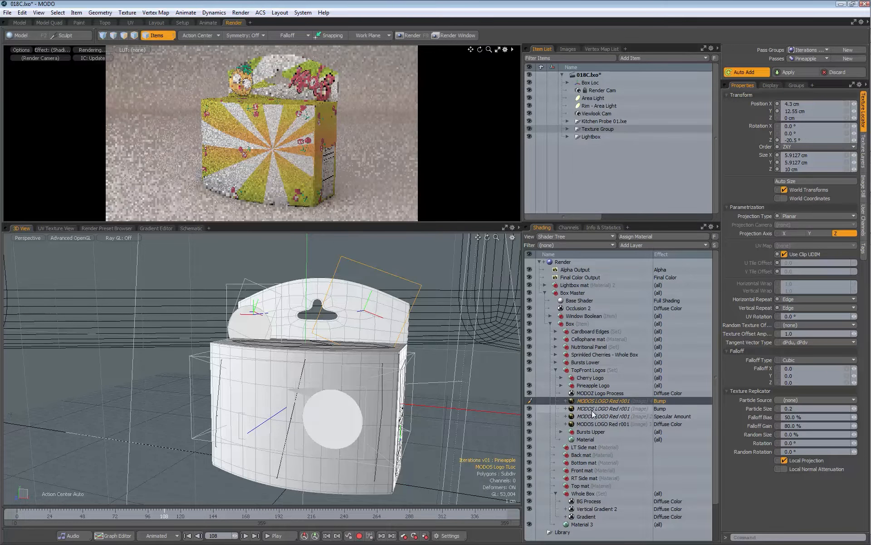
{"action": "left_click_drag", "start_coordinate": [587, 401], "coordinate": [604, 394]}
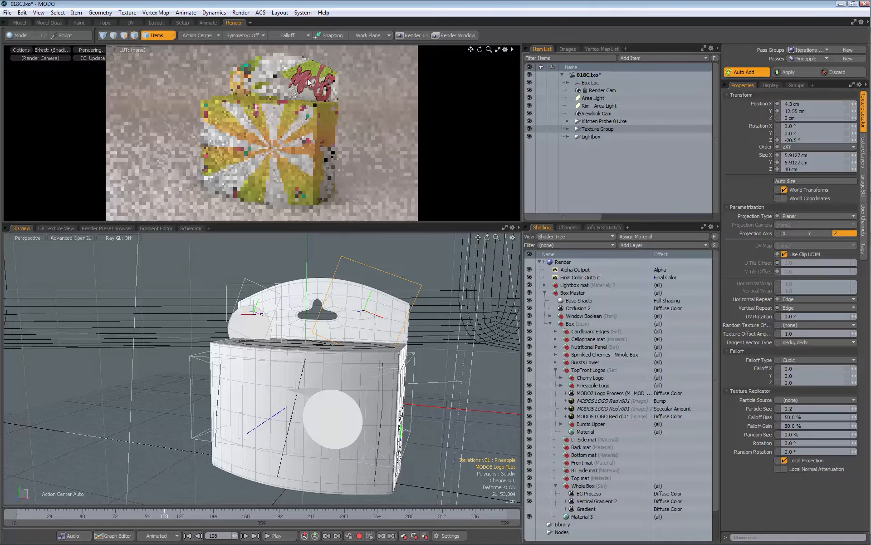
Set MODOZ Logo Process to hue 35°, saturation 10% and value 15%, and apply the changes to the Pineapple pass.
{"action": "left_click", "coordinate": [590, 394]}
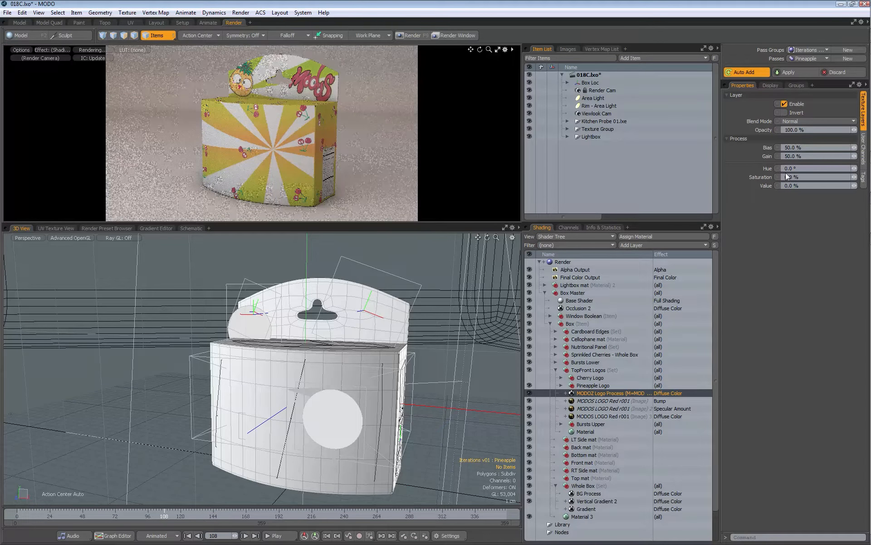
{"action": "left_click", "coordinate": [803, 167]}
{"action": "type", "text": "35"}
{"action": "key", "text": "Return"}
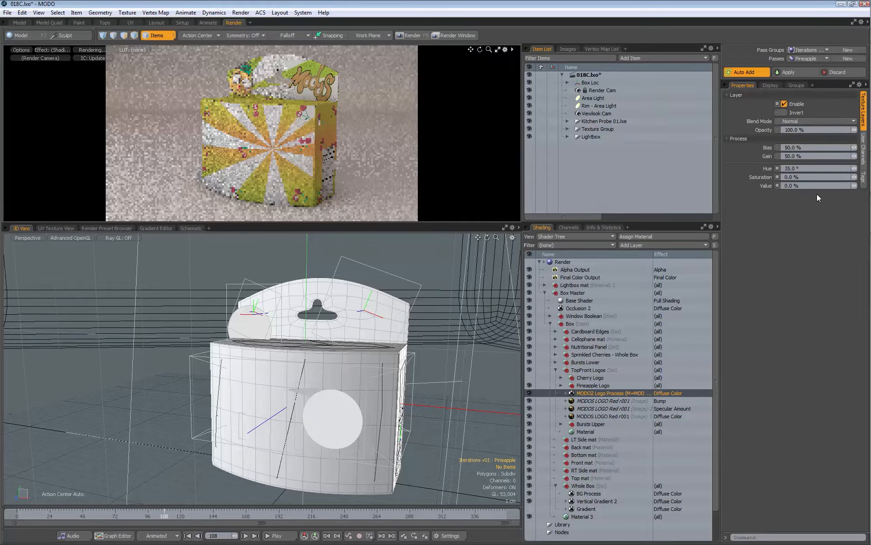
{"action": "left_click_drag", "start_coordinate": [799, 177], "coordinate": [731, 237]}
{"action": "type", "text": "10"}
{"action": "key", "text": "Return"}
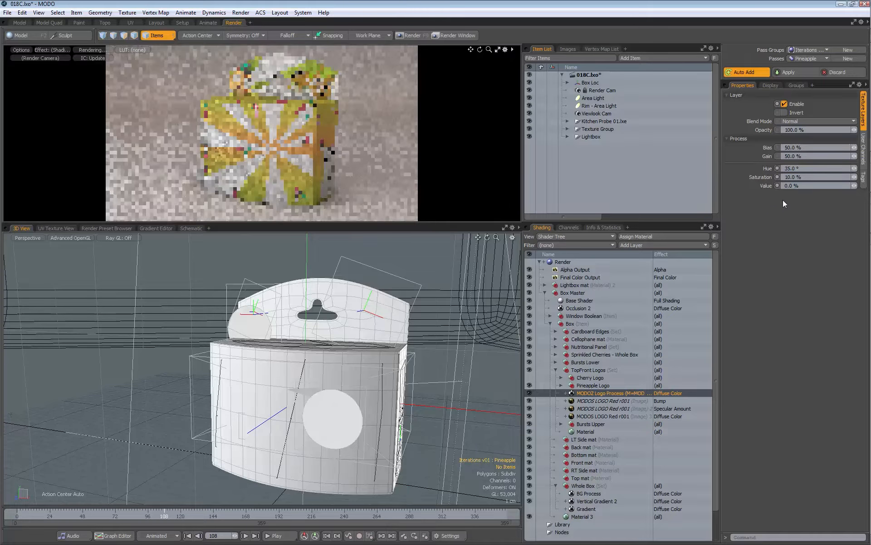
{"action": "left_click", "coordinate": [803, 186]}
{"action": "type", "text": "15"}
{"action": "key", "text": "Return"}
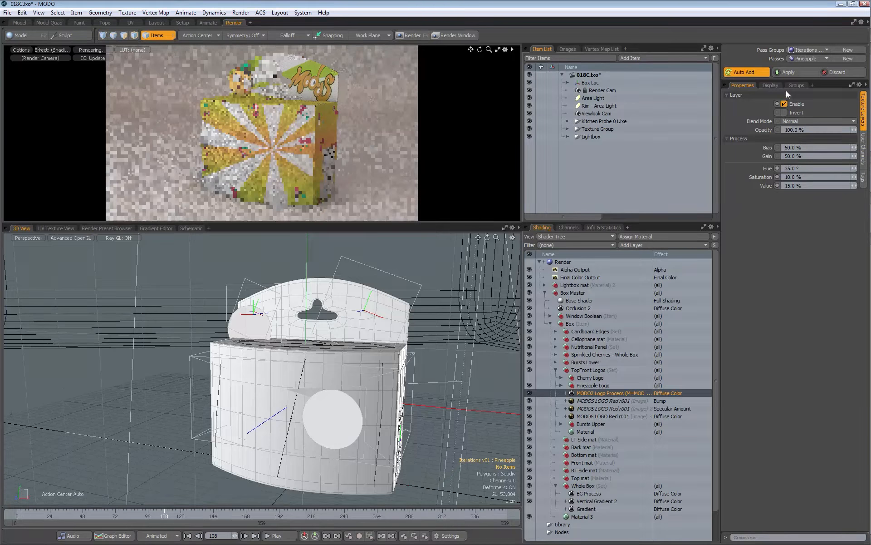
{"action": "left_click", "coordinate": [786, 75]}
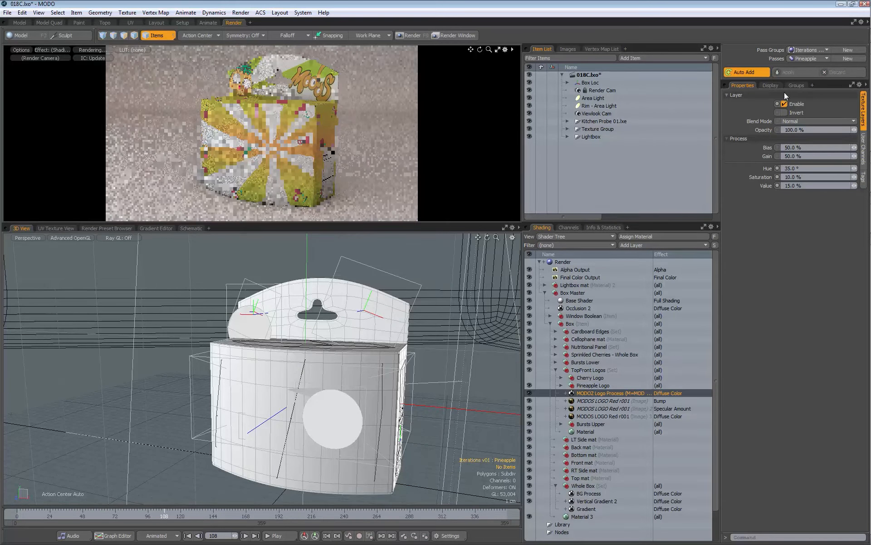
With no pass active, hide the MODOZ Logo Process layer, and switch back to the Pineapple pass.
{"action": "left_click", "coordinate": [798, 57]}
{"action": "left_click", "coordinate": [796, 51]}
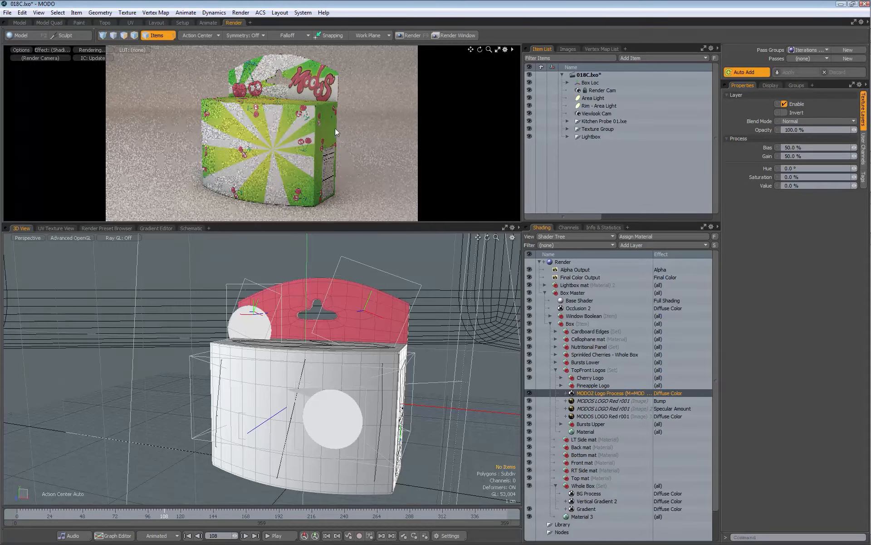
{"action": "left_click", "coordinate": [529, 393]}
{"action": "left_click", "coordinate": [797, 57]}
{"action": "left_click", "coordinate": [796, 65]}
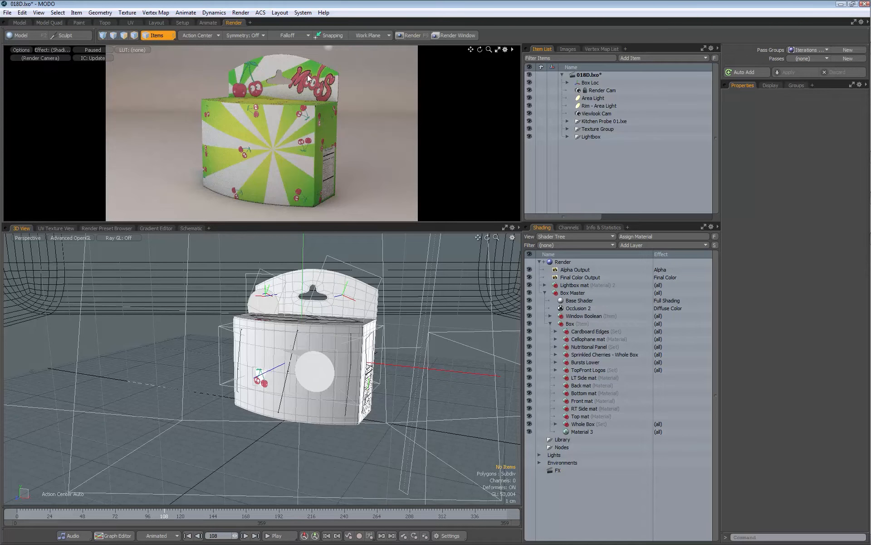
Rename the texture locator shared by the three Cherry Logo image layers as TL Cherry TLoc.
{"action": "left_click", "coordinate": [555, 370]}
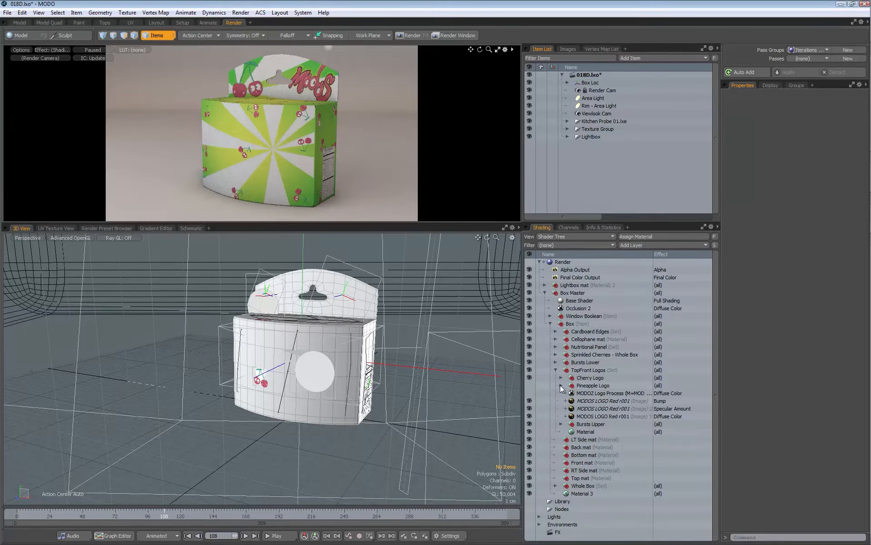
{"action": "left_click", "coordinate": [561, 378]}
{"action": "left_click", "coordinate": [571, 401]}
{"action": "left_click", "coordinate": [571, 393]}
{"action": "left_click", "coordinate": [570, 385]}
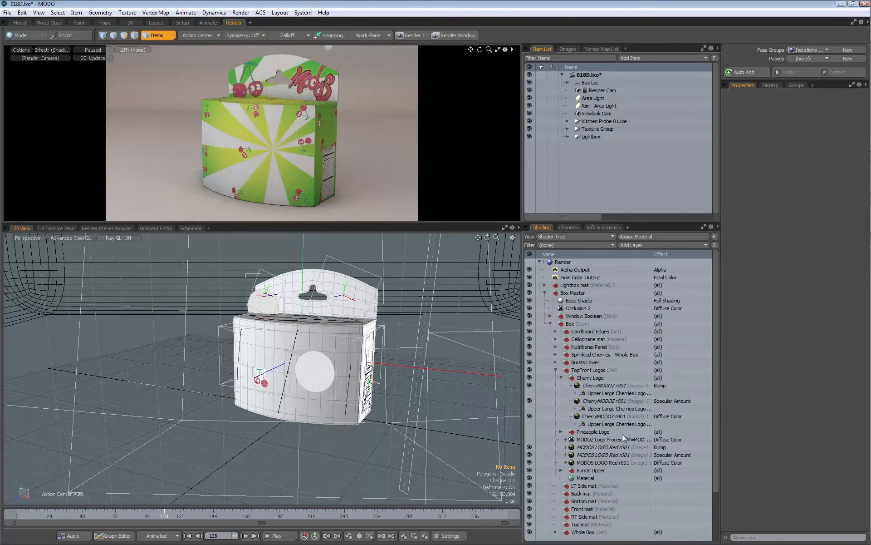
{"action": "left_click", "coordinate": [608, 393]}
{"action": "left_click", "coordinate": [634, 408], "text": "shift"}
{"action": "left_click", "coordinate": [589, 425], "text": "shift"}
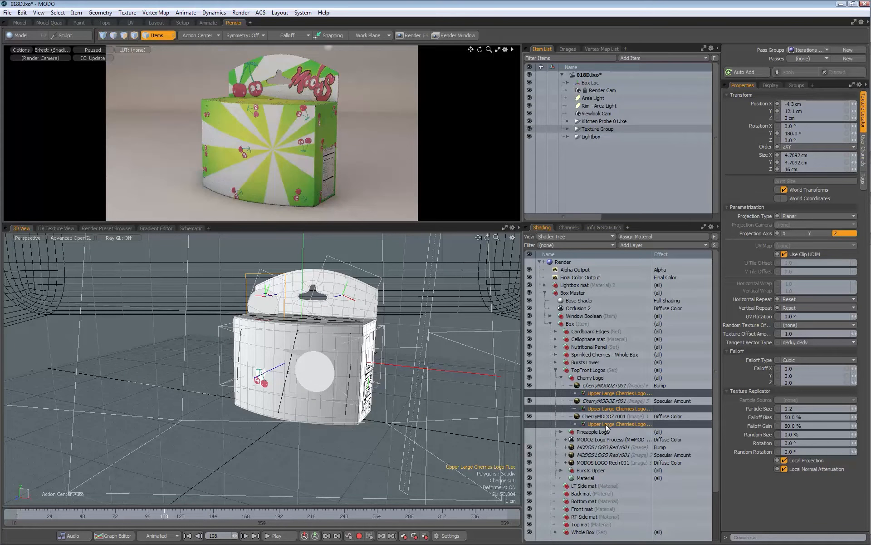
{"action": "double_click", "coordinate": [609, 393]}
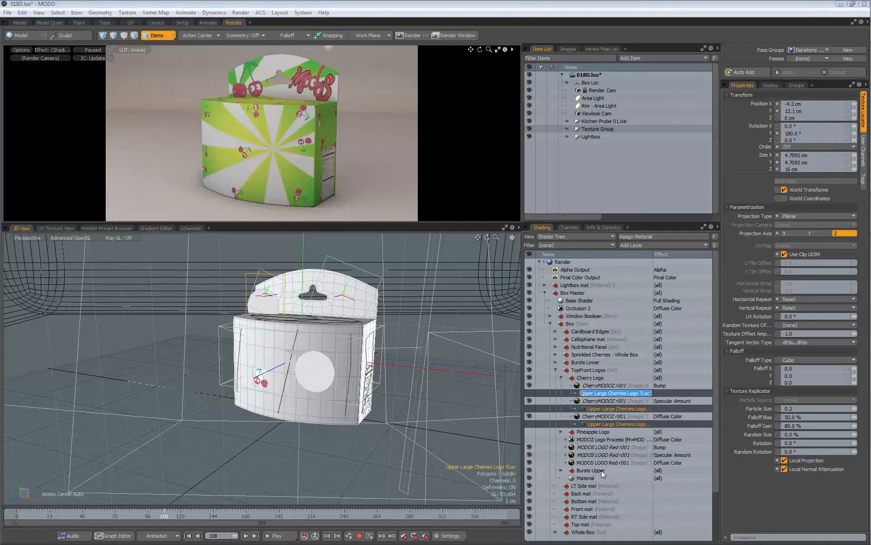
{"action": "type", "text": "TL Cherry TLoc"}
{"action": "key", "text": "Return"}
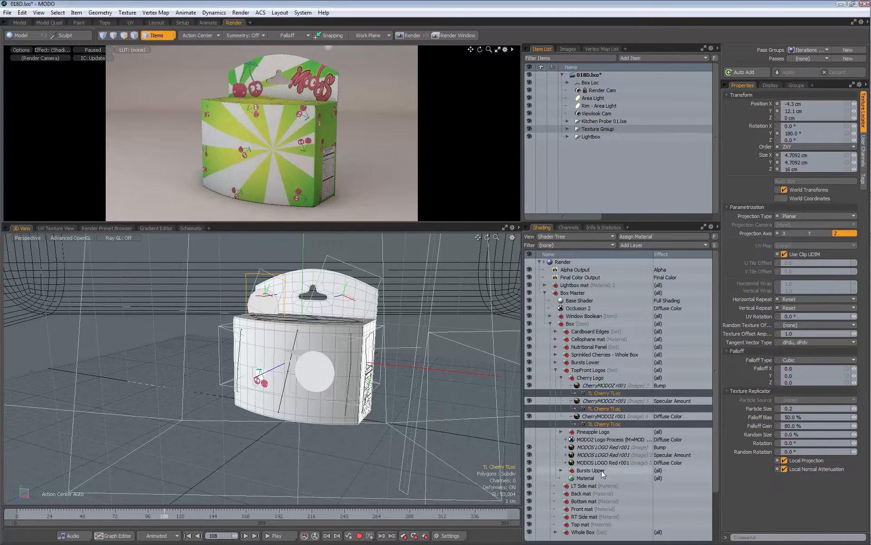
{"action": "left_click", "coordinate": [561, 377]}
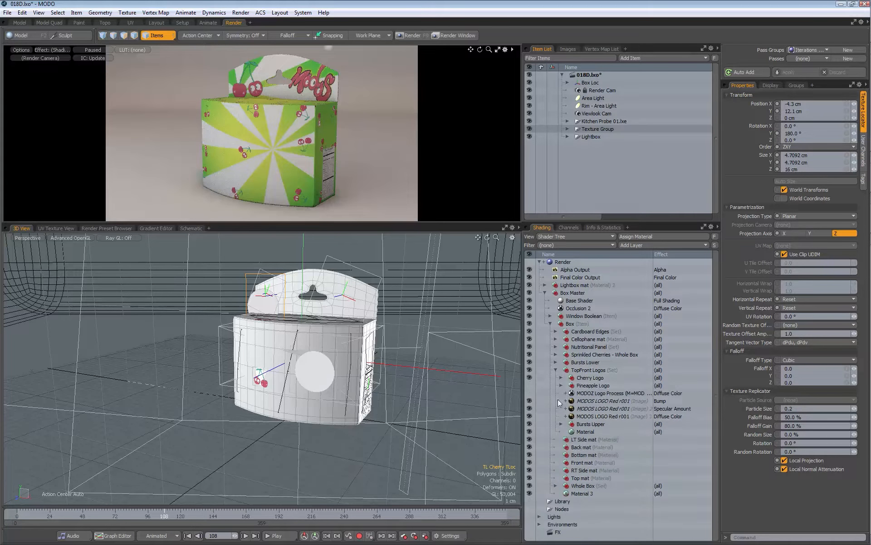
Rename the texture locator shared by the Pineapple Logo image layers and the process mask as TL Pineapple TLoc.
{"action": "left_click", "coordinate": [561, 384]}
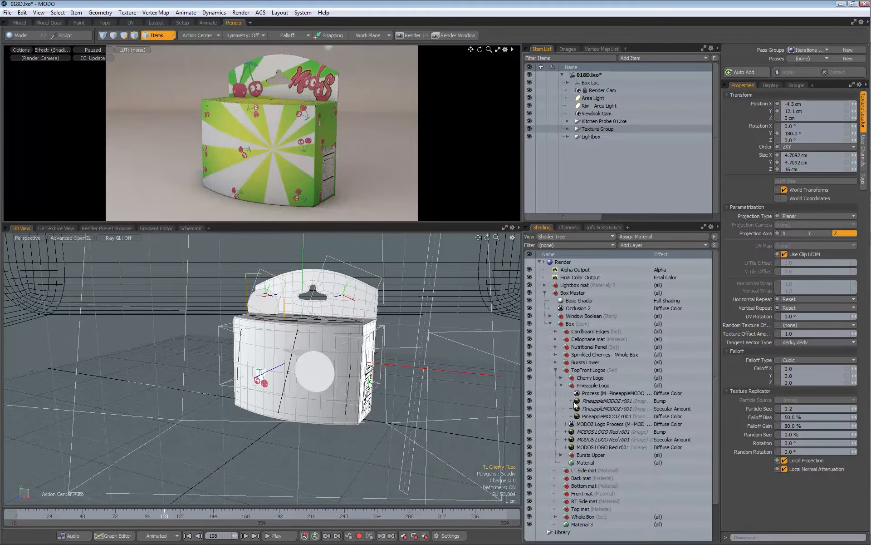
{"action": "left_click", "coordinate": [576, 402]}
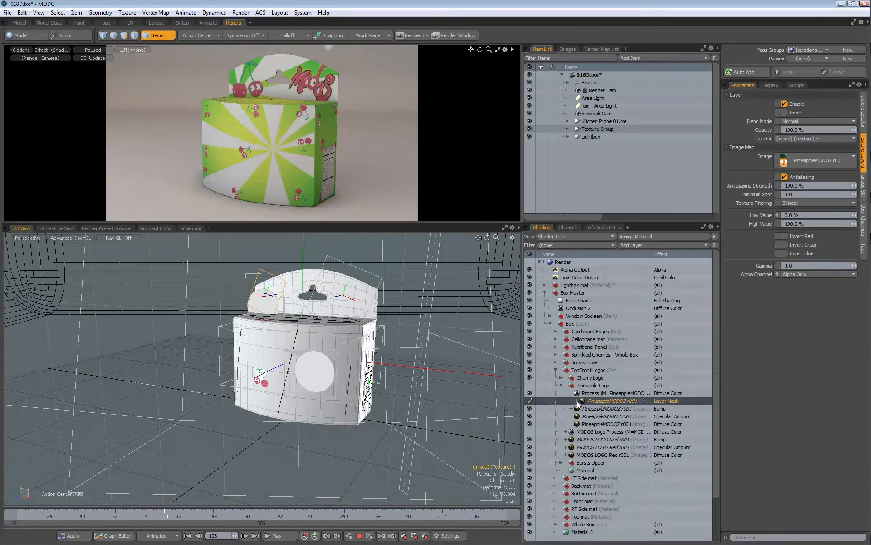
{"action": "left_click", "coordinate": [576, 401]}
{"action": "left_click", "coordinate": [571, 416]}
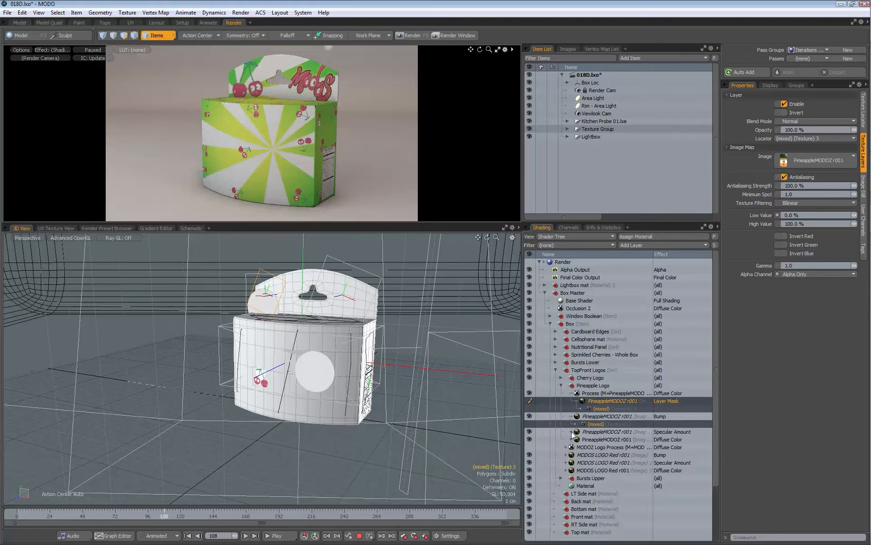
{"action": "left_click", "coordinate": [571, 431]}
{"action": "left_click", "coordinate": [571, 447]}
{"action": "left_click", "coordinate": [603, 408]}
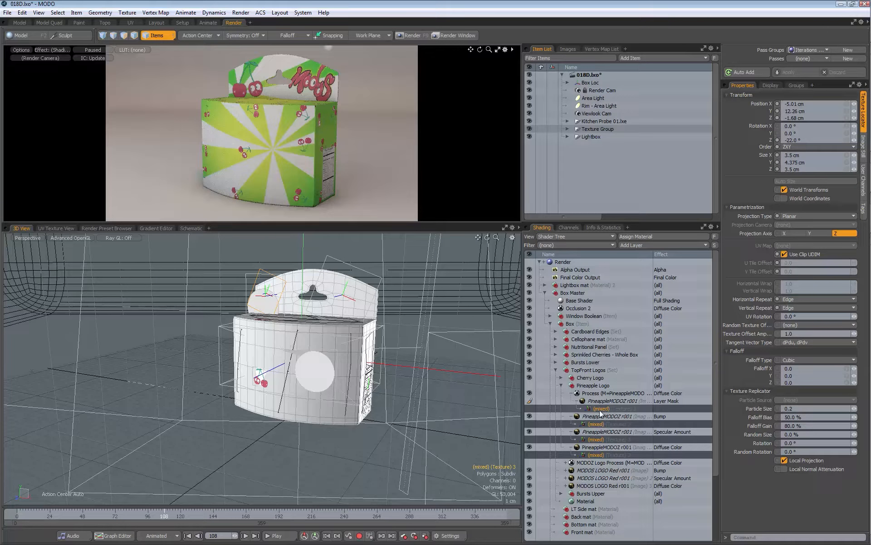
{"action": "double_click", "coordinate": [611, 407]}
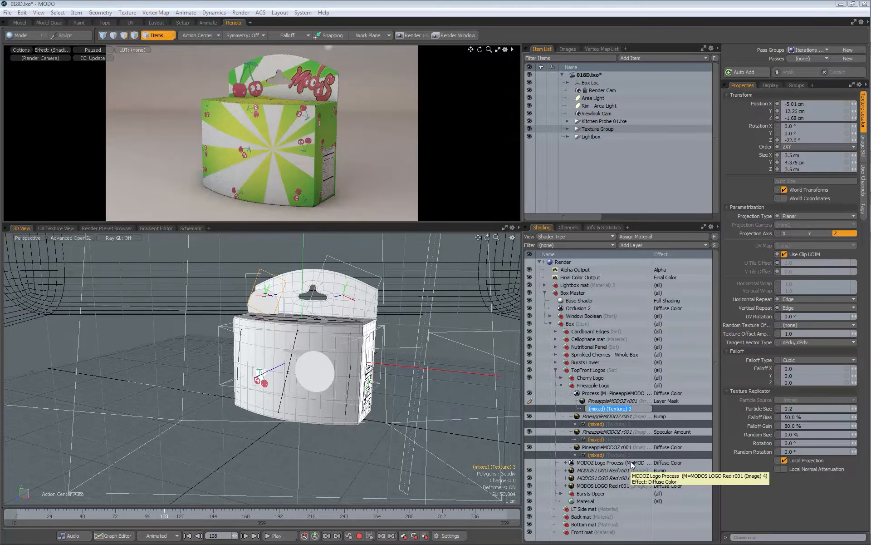
{"action": "type", "text": "TL Pineapple TLoc"}
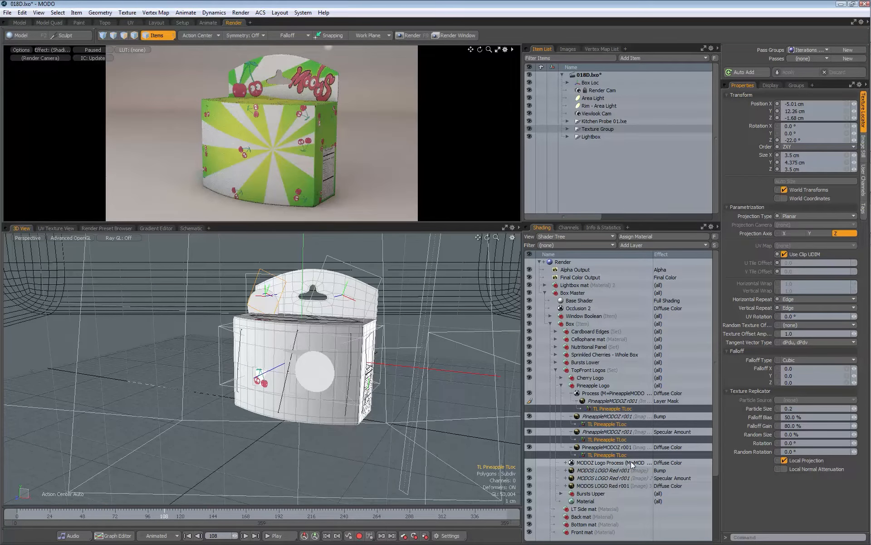
{"action": "left_click", "coordinate": [561, 385]}
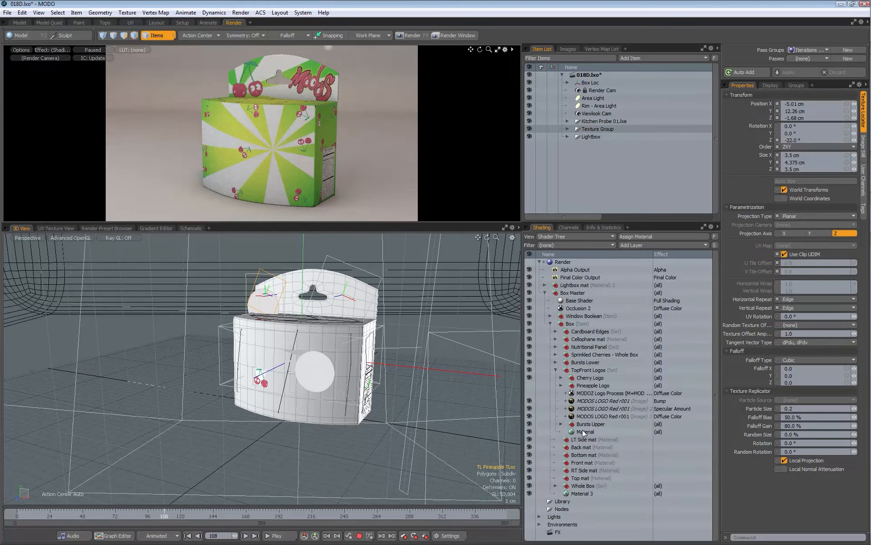
Check which texture locator the MODOZ Logo Process mask and the MODOS LOGO Red r001 image layers use.
{"action": "left_click", "coordinate": [566, 393]}
{"action": "left_click", "coordinate": [572, 401]}
{"action": "left_click", "coordinate": [566, 416]}
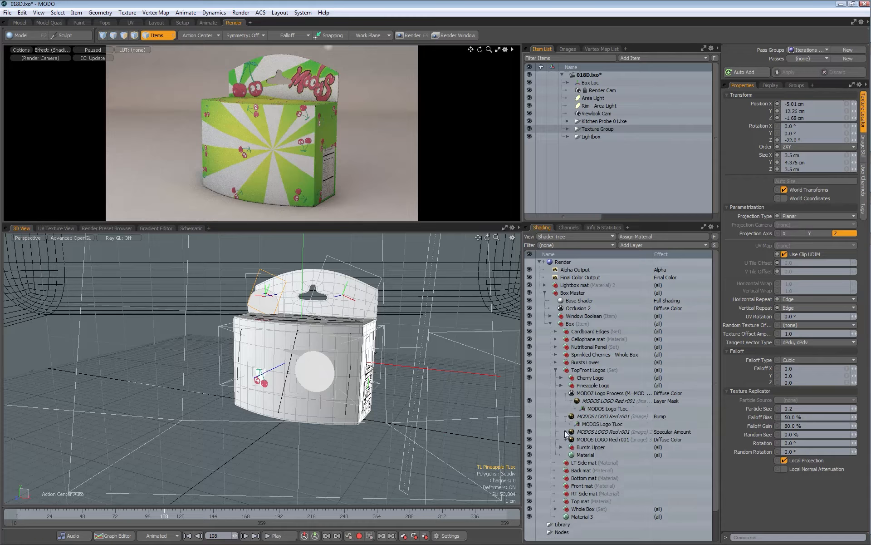
{"action": "left_click", "coordinate": [566, 432]}
{"action": "left_click", "coordinate": [566, 447]}
{"action": "left_click", "coordinate": [608, 439]}
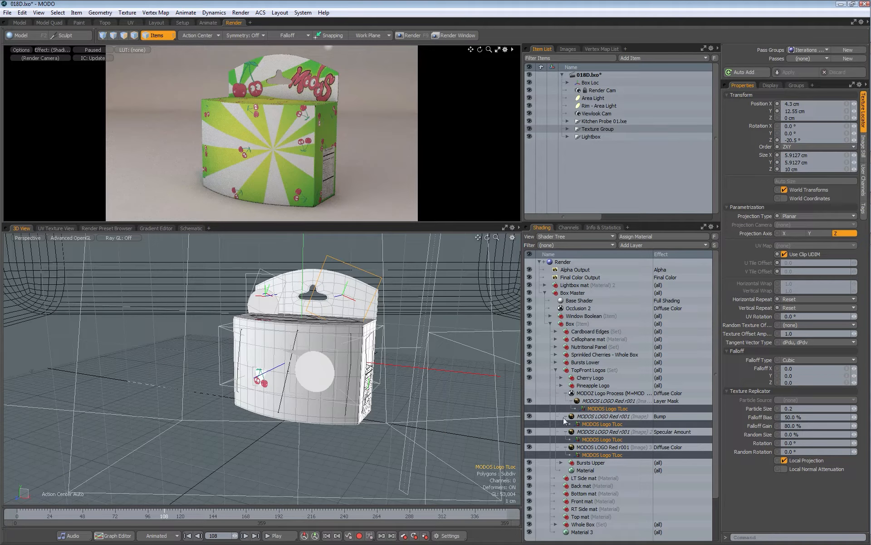
{"action": "left_click", "coordinate": [566, 393]}
{"action": "left_click", "coordinate": [566, 401]}
{"action": "left_click", "coordinate": [566, 408]}
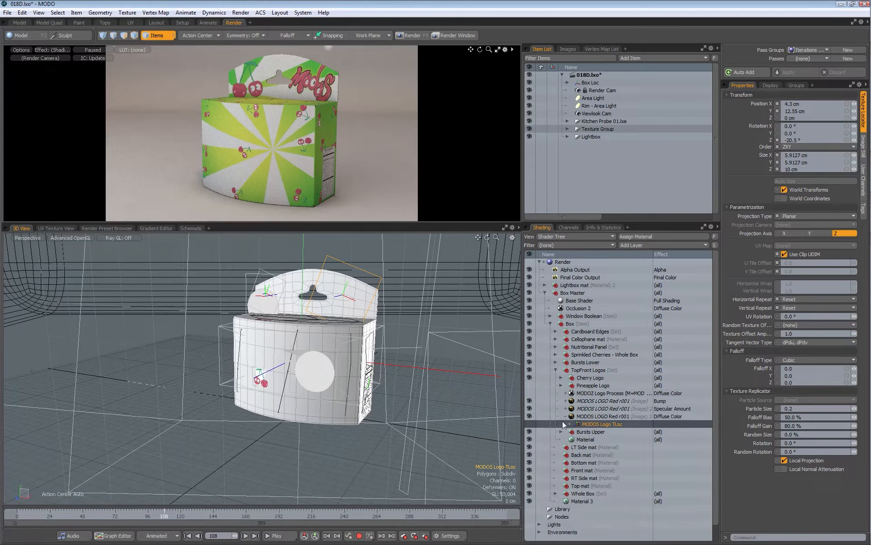
{"action": "left_click", "coordinate": [566, 417]}
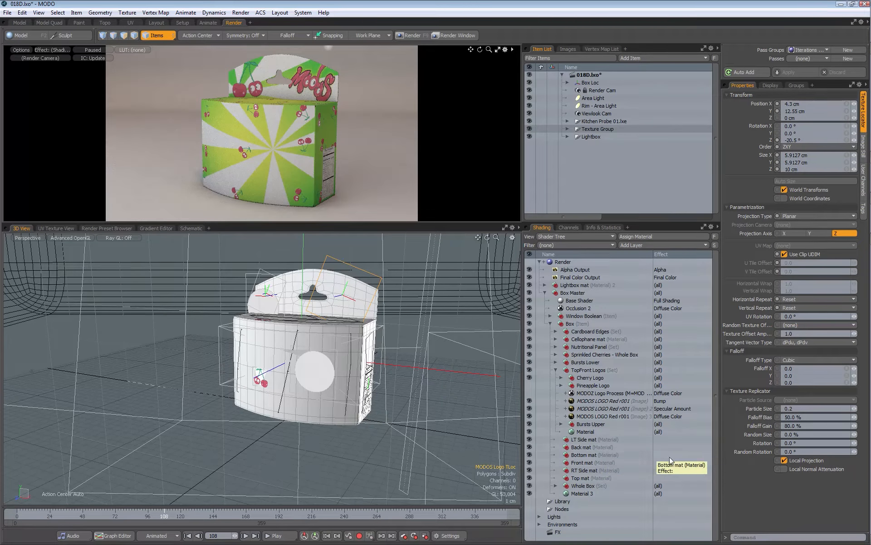
Rename the texture locator of the image layers in Sprinkled Cherries - Whole Box as Sprinkled Cherries TLoc.
{"action": "left_click", "coordinate": [556, 369]}
{"action": "left_click", "coordinate": [555, 354]}
{"action": "left_click", "coordinate": [567, 366]}
{"action": "left_click", "coordinate": [566, 363]}
{"action": "left_click", "coordinate": [587, 400]}
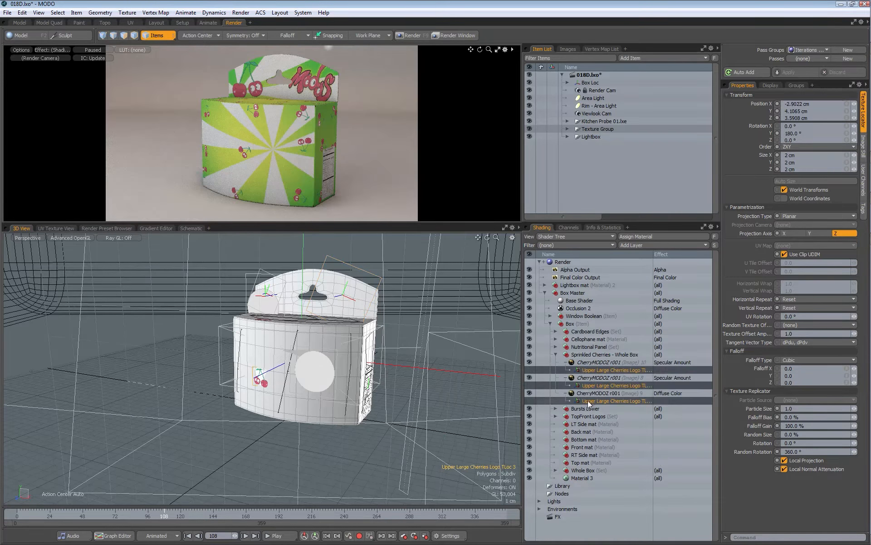
{"action": "double_click", "coordinate": [603, 370]}
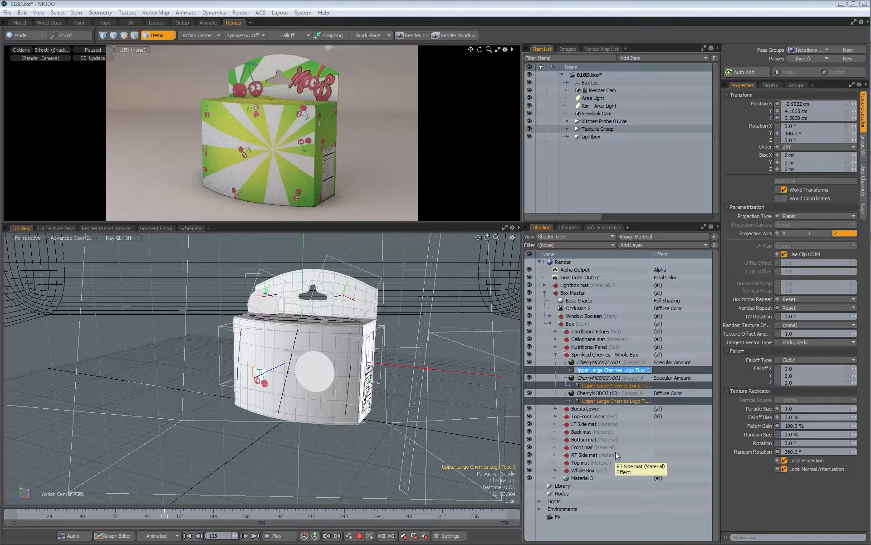
{"action": "type", "text": "Sprinkled Cherries TLO"}
{"action": "key", "text": "Return"}
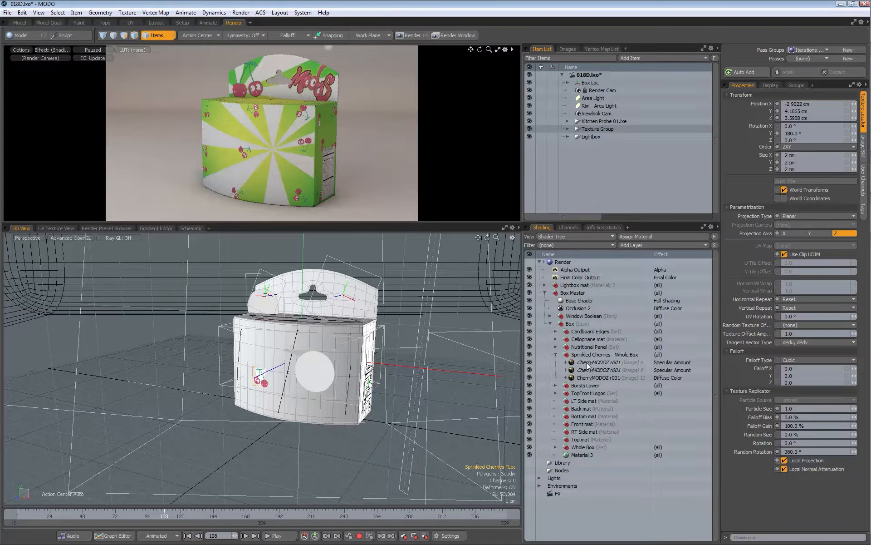
Add a new group layer inside the Sprinkled Cherries - Whole Box group.
{"action": "left_click", "coordinate": [590, 361]}
{"action": "left_click", "coordinate": [600, 356]}
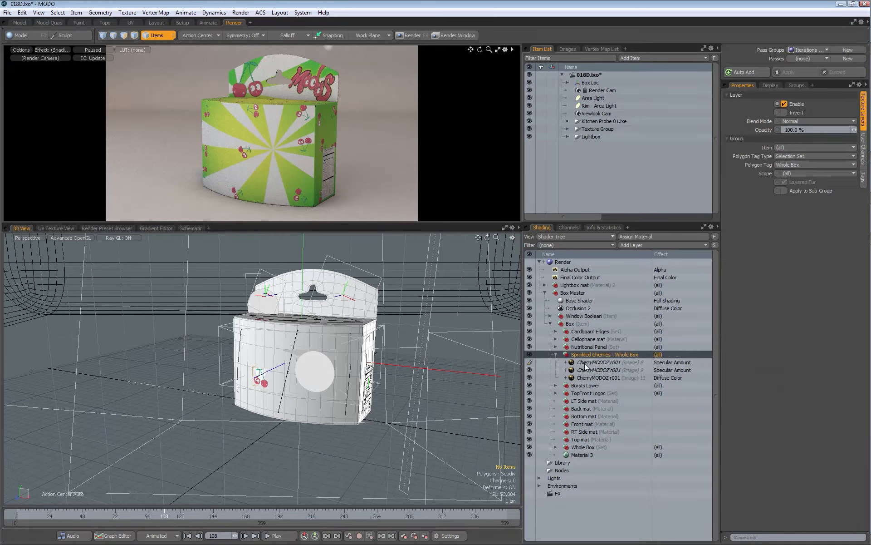
{"action": "left_click", "coordinate": [632, 245]}
{"action": "left_click", "coordinate": [619, 270]}
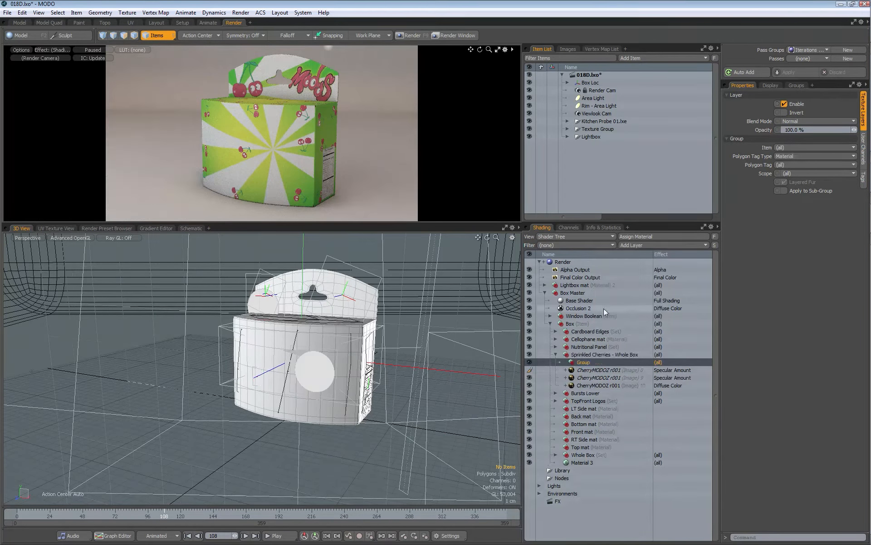
Name the new group Sprinkled Cherries and move the three CherryMODOZ r001 image layers into it.
{"action": "double_click", "coordinate": [585, 363]}
{"action": "type", "text": "Srpin"}
{"action": "key", "text": "BackSpace"}
{"action": "key", "text": "BackSpace"}
{"action": "key", "text": "BackSpace"}
{"action": "key", "text": "BackSpace"}
{"action": "type", "text": "prinkled Cherries"}
{"action": "key", "text": "Return"}
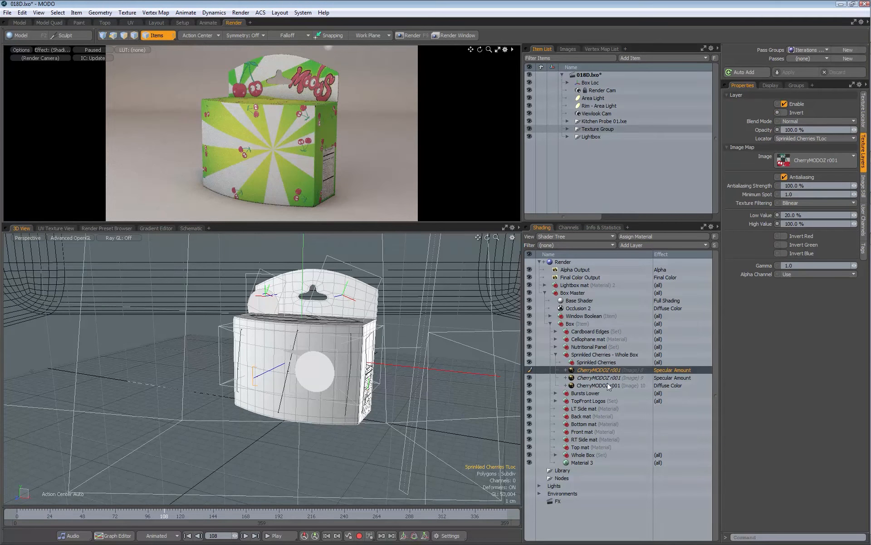
{"action": "left_click", "coordinate": [608, 385], "text": "shift"}
{"action": "left_click_drag", "start_coordinate": [593, 369], "coordinate": [586, 366]}
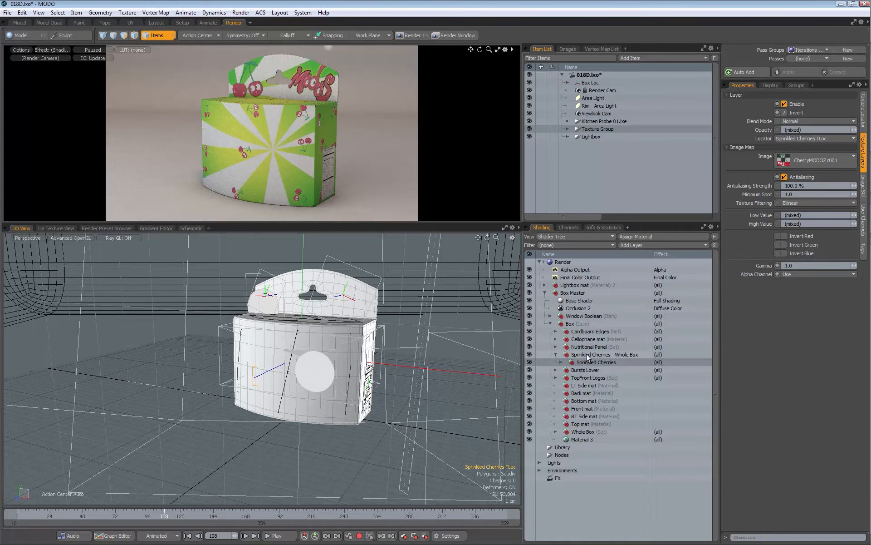
Rename the parent group Sprinkled Cherries - Whole Box as Sprinkled - Whole Box and collapse it.
{"action": "left_click", "coordinate": [598, 354]}
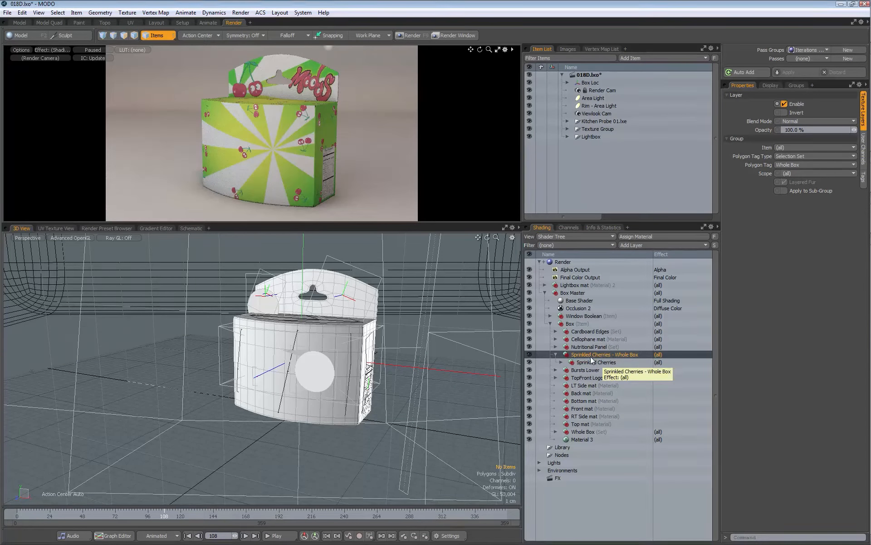
{"action": "double_click", "coordinate": [590, 355]}
{"action": "key", "text": "BackSpace"}
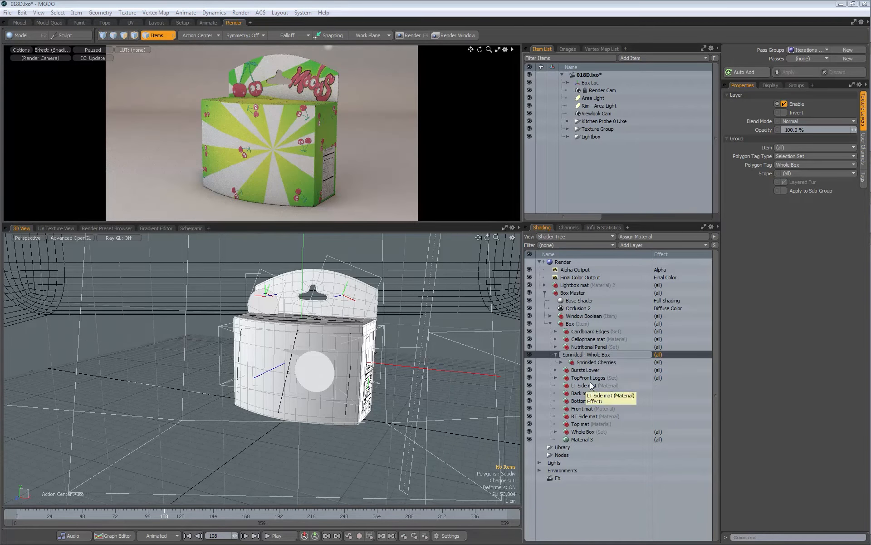
{"action": "key", "text": "Return"}
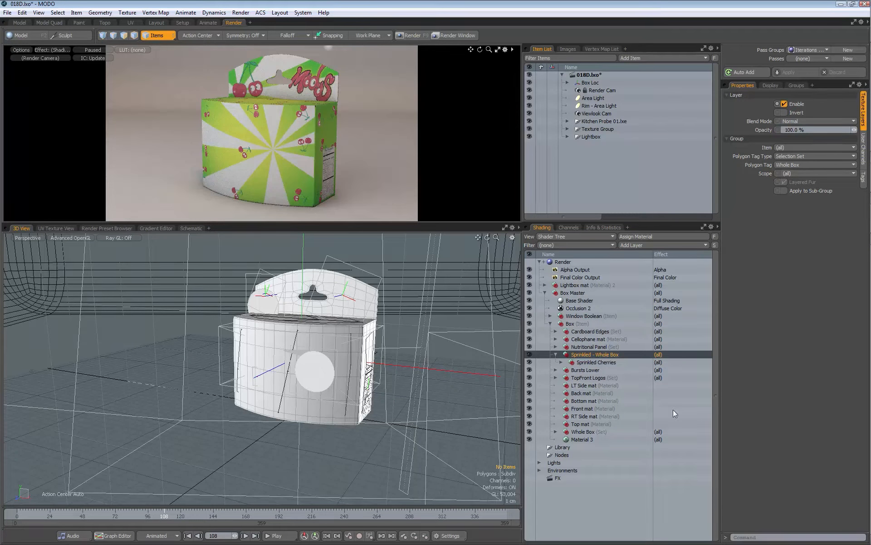
{"action": "left_click", "coordinate": [556, 354]}
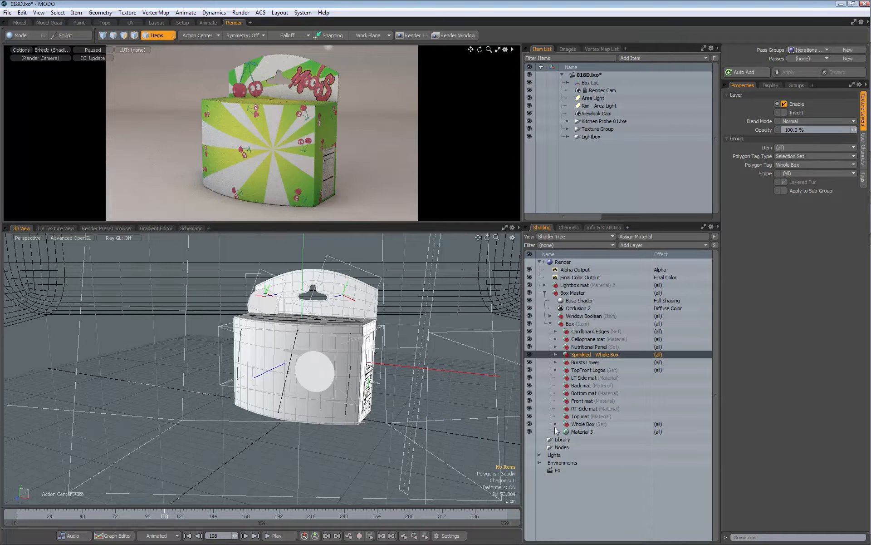
Rename the texture locator of the Nutritional Panel image layers as Nutritional Panel TLoc and collapse the group.
{"action": "left_click", "coordinate": [555, 347]}
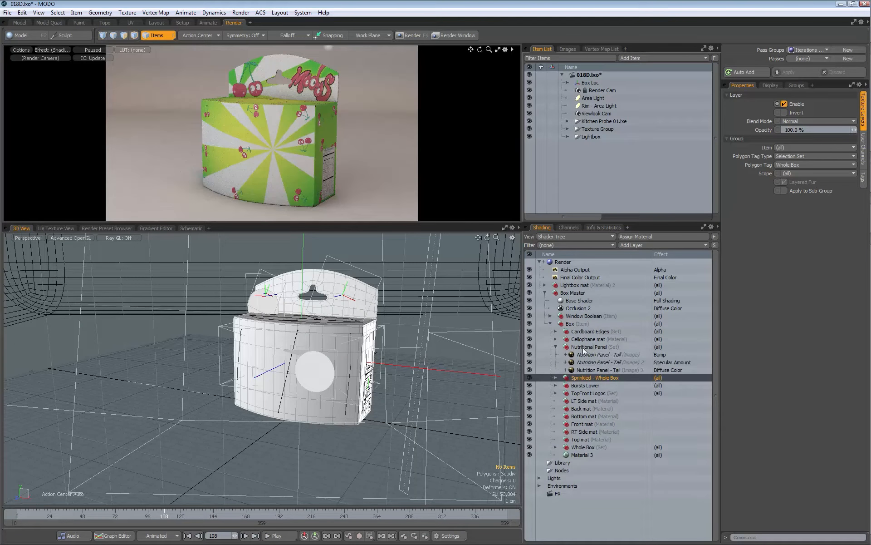
{"action": "left_click", "coordinate": [566, 355]}
{"action": "left_click", "coordinate": [566, 370]}
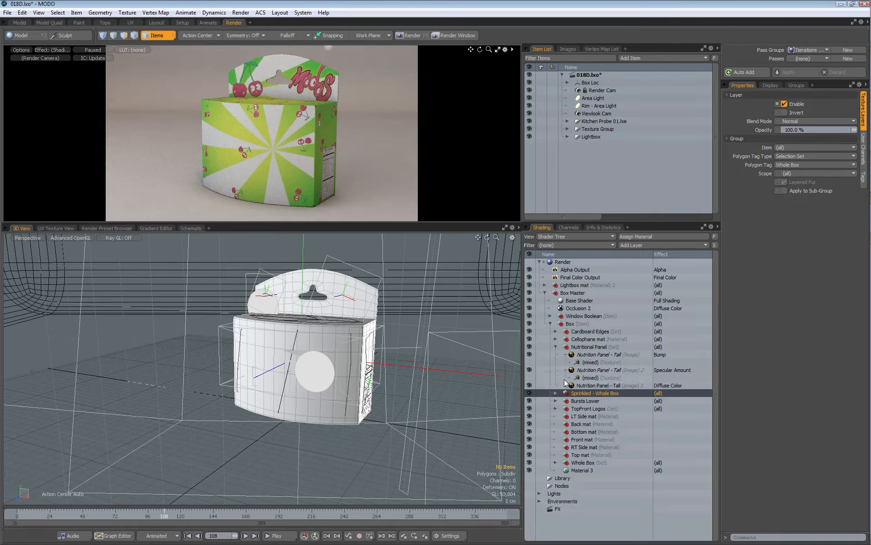
{"action": "left_click", "coordinate": [565, 386]}
{"action": "left_click", "coordinate": [594, 393]}
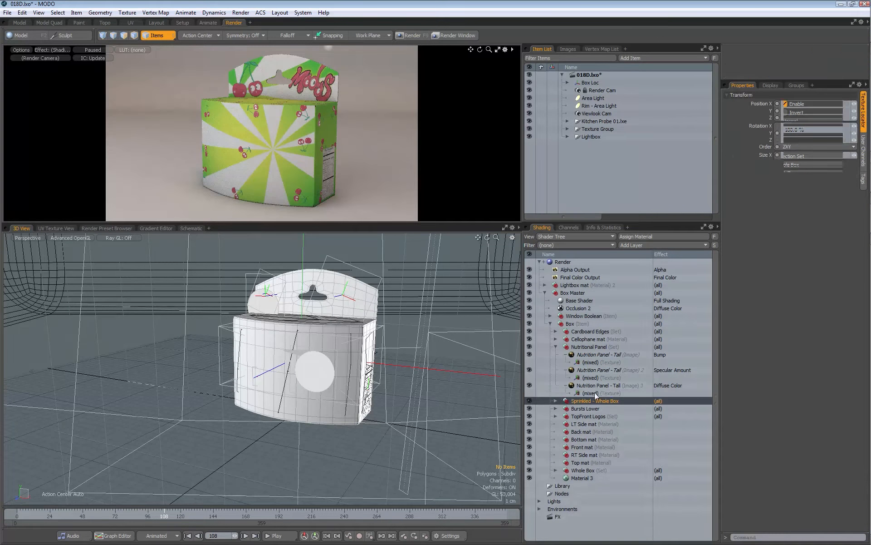
{"action": "double_click", "coordinate": [603, 361]}
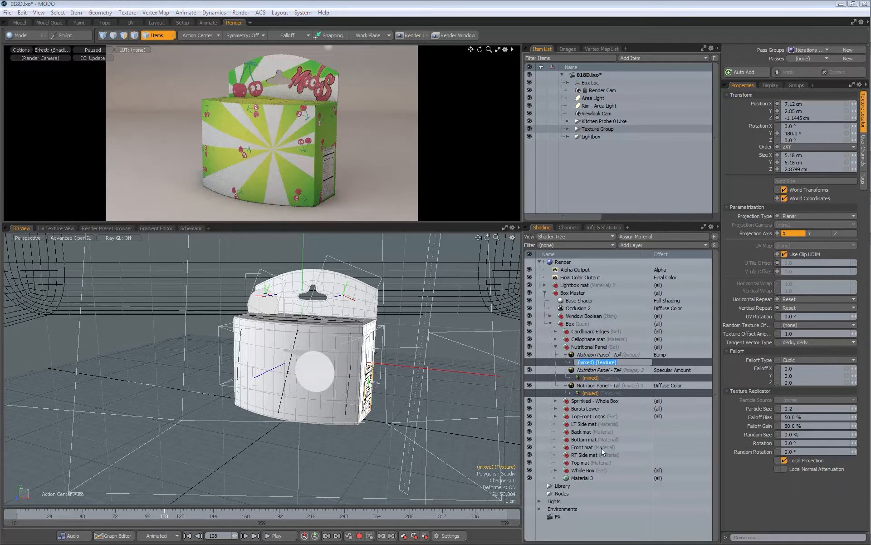
{"action": "type", "text": "Nutri"}
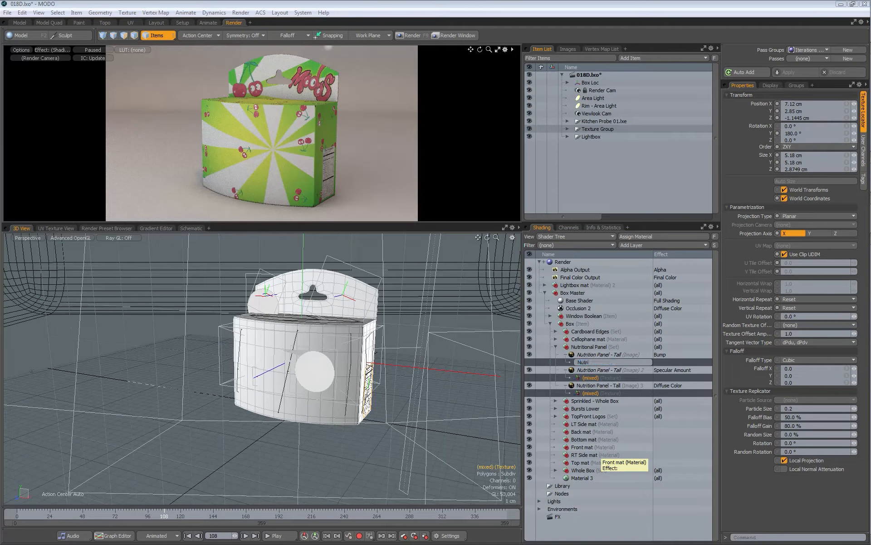
{"action": "type", "text": "tional Panel TLoc"}
{"action": "key", "text": "Return"}
{"action": "left_click", "coordinate": [556, 347]}
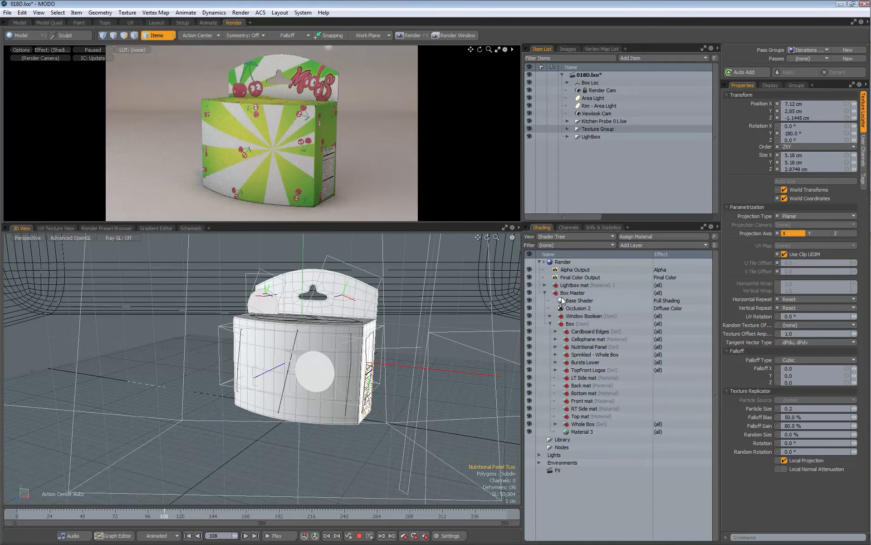
Add a new group layer inside the Cellophane mat group and name it Cello Cherry.
{"action": "left_click", "coordinate": [555, 339]}
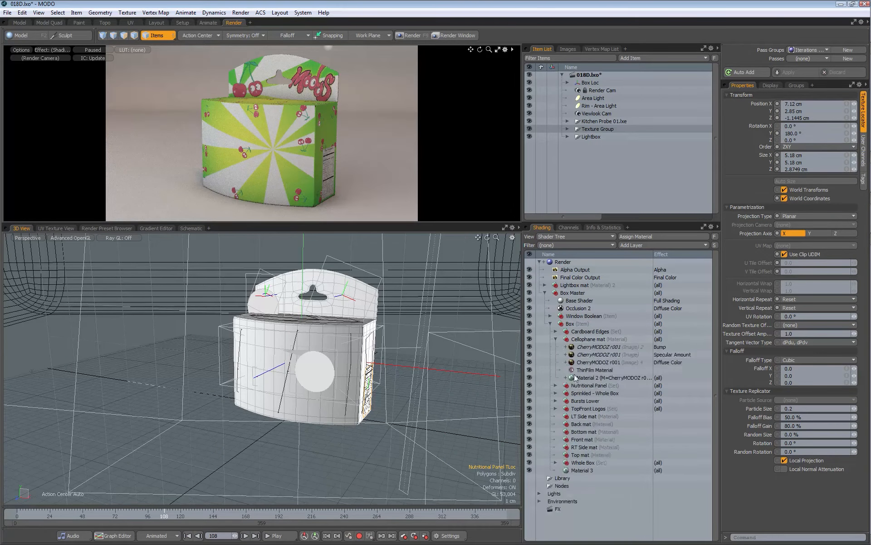
{"action": "left_click", "coordinate": [587, 338]}
{"action": "left_click", "coordinate": [629, 245]}
{"action": "left_click", "coordinate": [625, 260]}
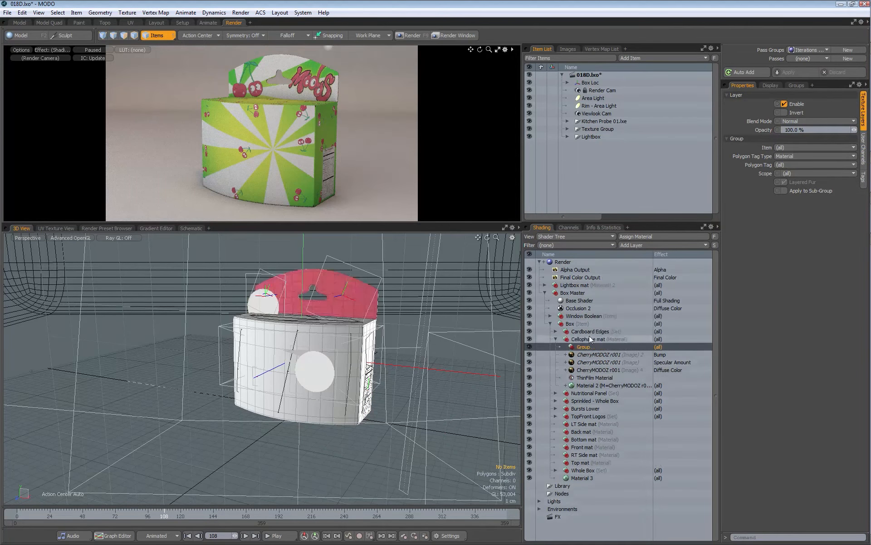
{"action": "double_click", "coordinate": [584, 346]}
{"action": "type", "text": "Cello"}
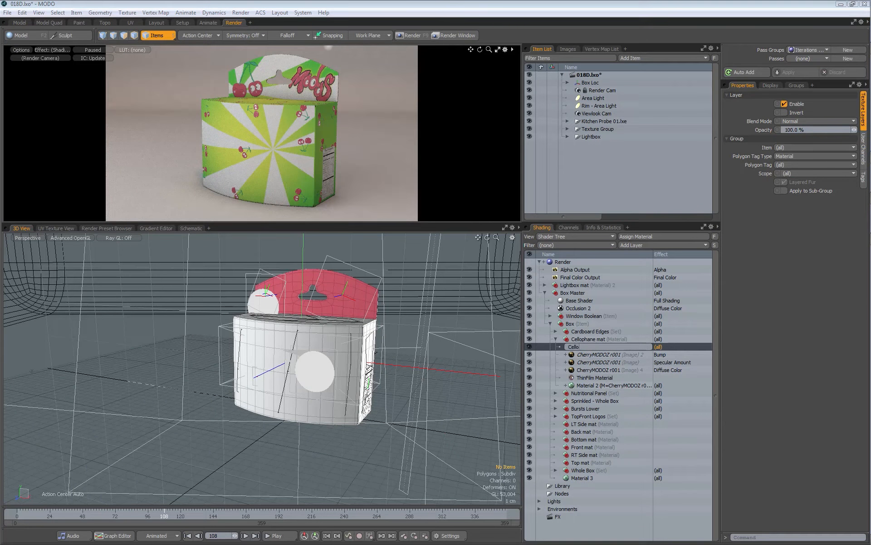
{"action": "type", "text": " Cherry"}
{"action": "key", "text": "Return"}
Move the bump, specular amount and diffuse color CherryMODOZ r001 layers of Cellophane mat into the Cello Cherry group.
{"action": "left_click", "coordinate": [602, 356]}
{"action": "left_click", "coordinate": [602, 370], "text": "shift"}
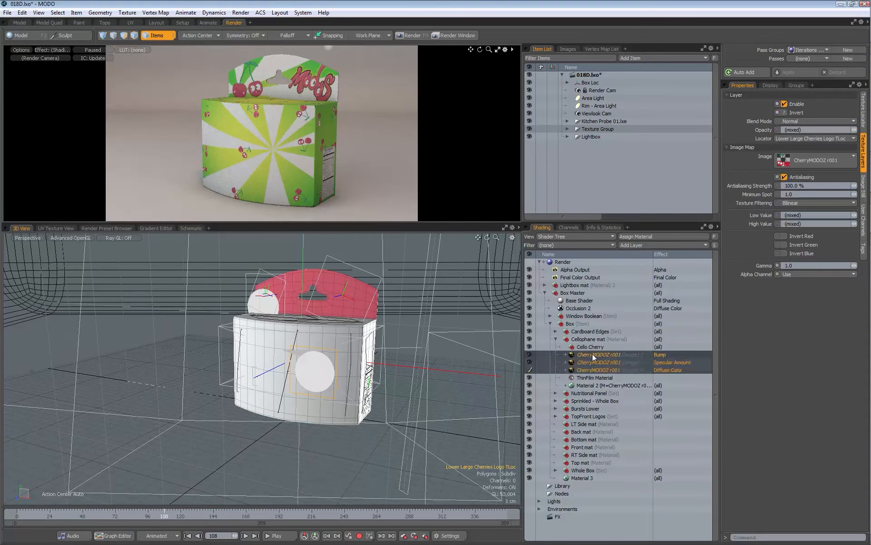
{"action": "left_click_drag", "start_coordinate": [592, 354], "coordinate": [562, 354]}
Rename the shared texture locator of the three Cello Cherry image layers as Cello Cherry TLoc.
{"action": "left_click", "coordinate": [570, 355]}
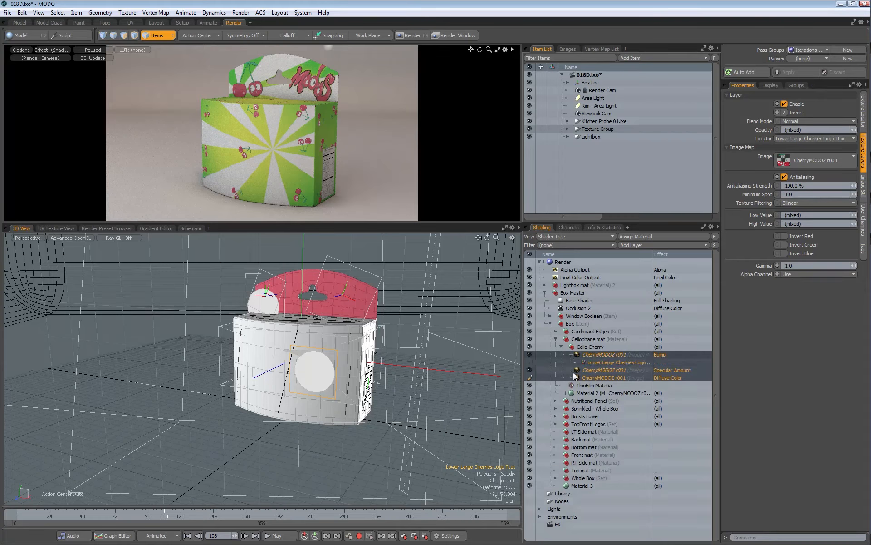
{"action": "left_click", "coordinate": [571, 370]}
{"action": "left_click", "coordinate": [571, 386]}
{"action": "left_click", "coordinate": [596, 393]}
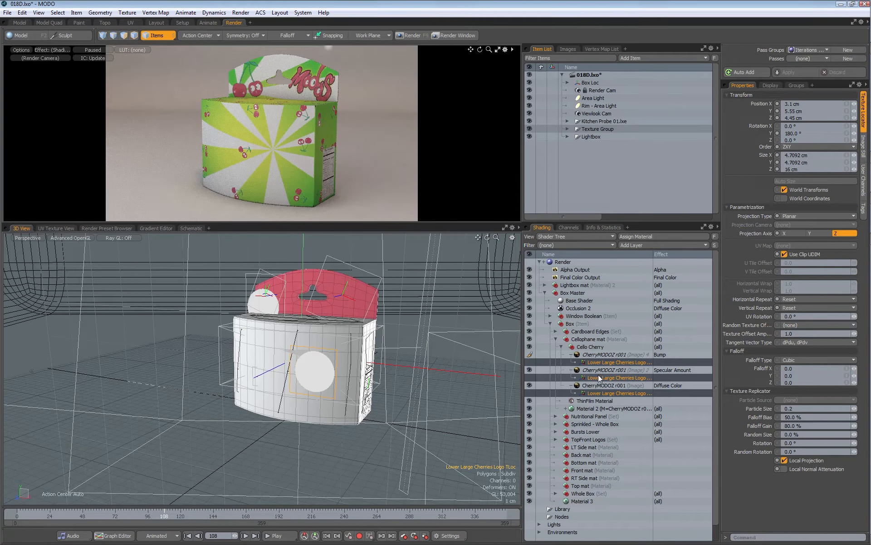
{"action": "double_click", "coordinate": [612, 361]}
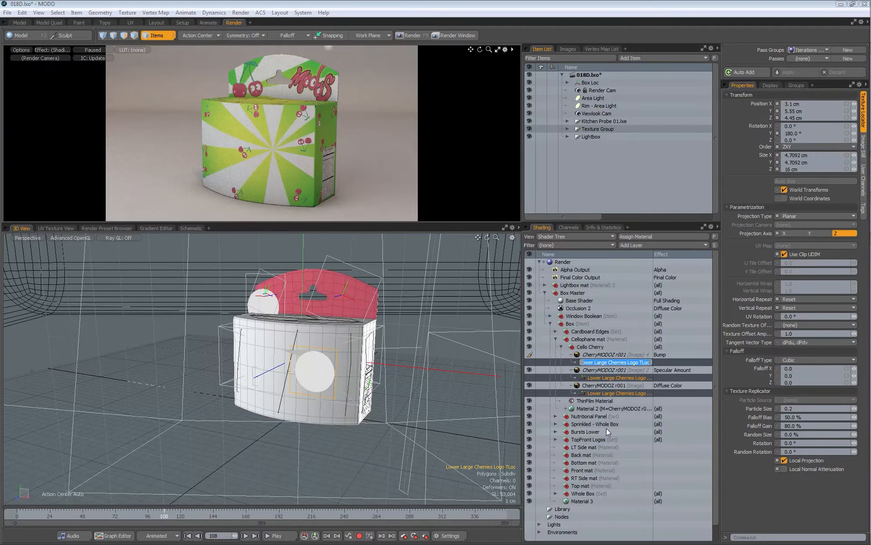
{"action": "type", "text": "Cello Ch"}
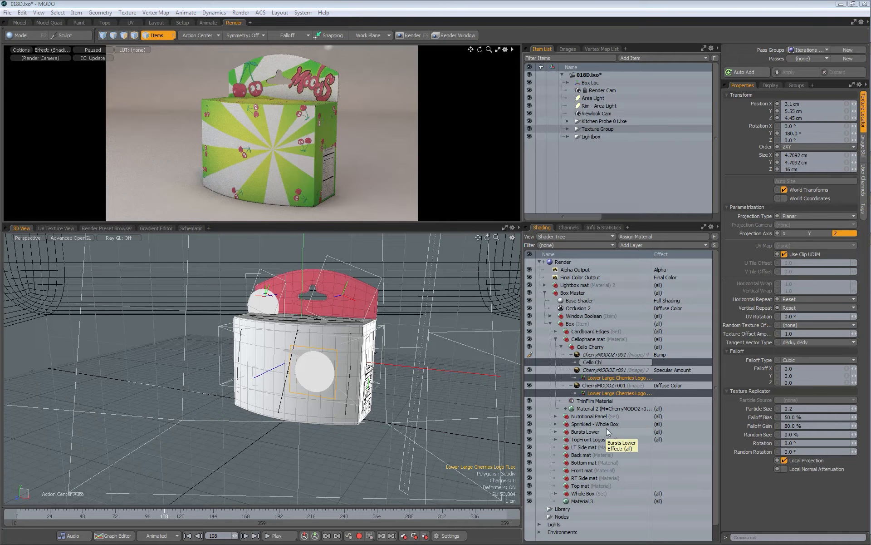
{"action": "type", "text": "erry TLoc"}
{"action": "key", "text": "Return"}
Check the texture locator of Material 2's layer mask, and collapse the Cello Cherry and Cellophane mat groups.
{"action": "left_click", "coordinate": [571, 417]}
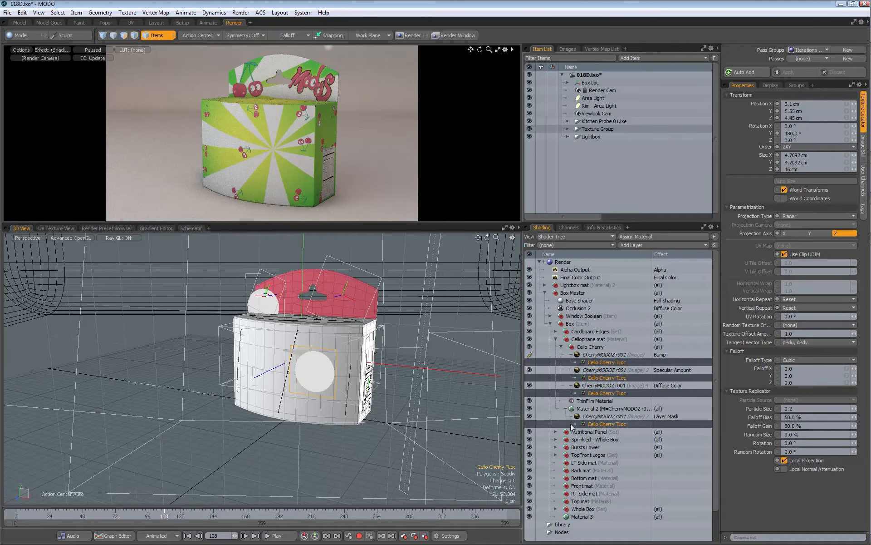
{"action": "left_click", "coordinate": [566, 408]}
{"action": "left_click", "coordinate": [571, 355]}
{"action": "left_click", "coordinate": [571, 363]}
{"action": "left_click", "coordinate": [570, 370]}
{"action": "left_click", "coordinate": [562, 347]}
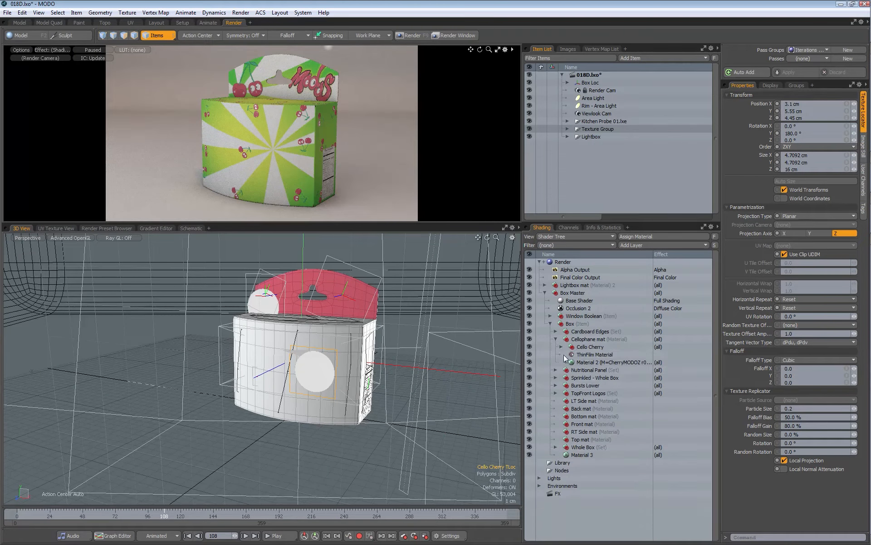
{"action": "left_click", "coordinate": [556, 340]}
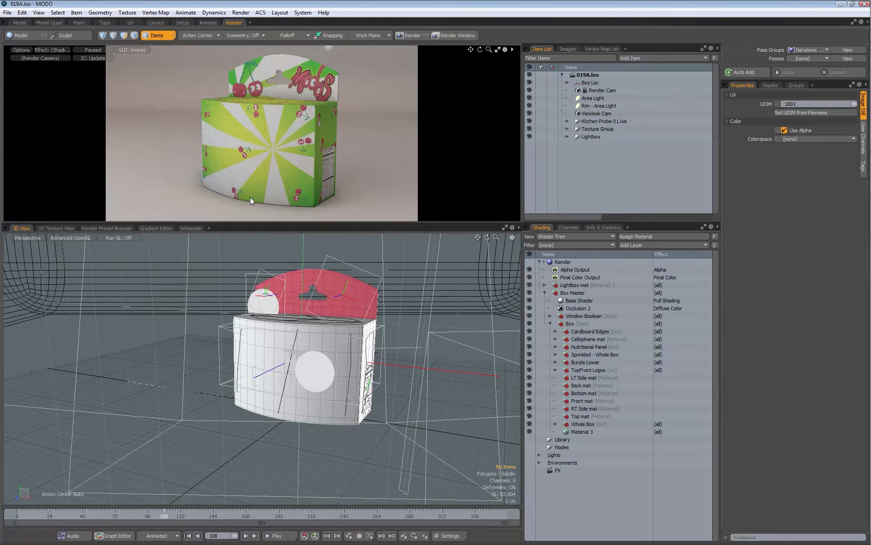
Turn on the Pineapple Logo group inside TopFront Logos and duplicate it.
{"action": "left_click", "coordinate": [555, 369]}
{"action": "left_click", "coordinate": [561, 385]}
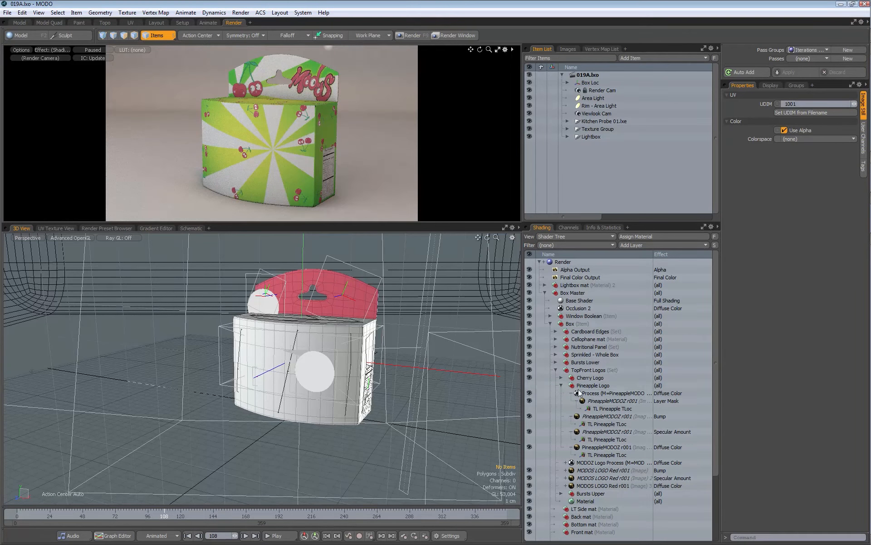
{"action": "left_click", "coordinate": [530, 385]}
{"action": "left_click", "coordinate": [576, 400]}
{"action": "left_click", "coordinate": [570, 408]}
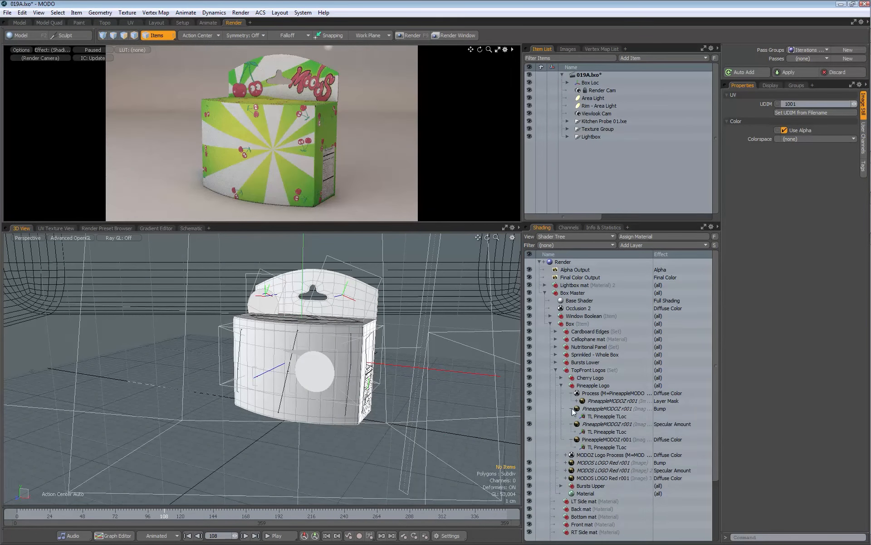
{"action": "left_click", "coordinate": [571, 416]}
{"action": "left_click", "coordinate": [571, 423]}
{"action": "left_click", "coordinate": [590, 385]}
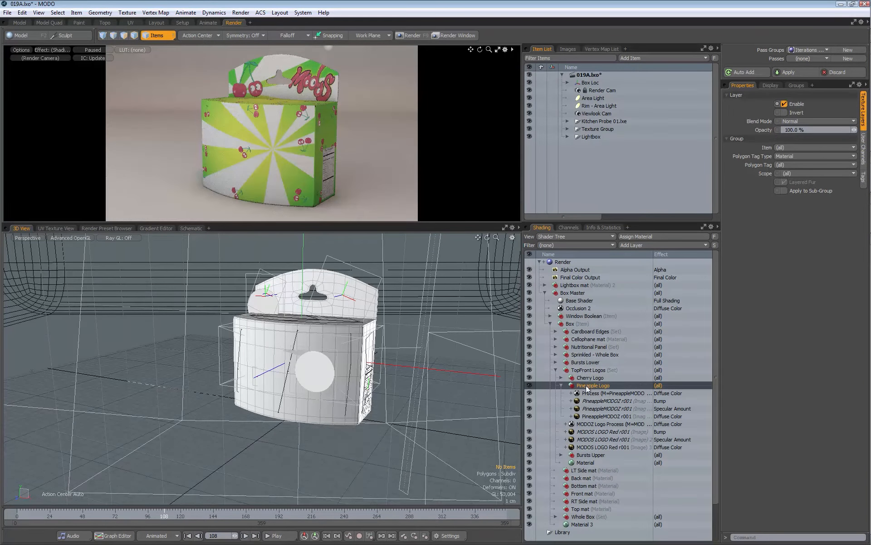
{"action": "right_click", "coordinate": [587, 385]}
{"action": "left_click", "coordinate": [550, 410]}
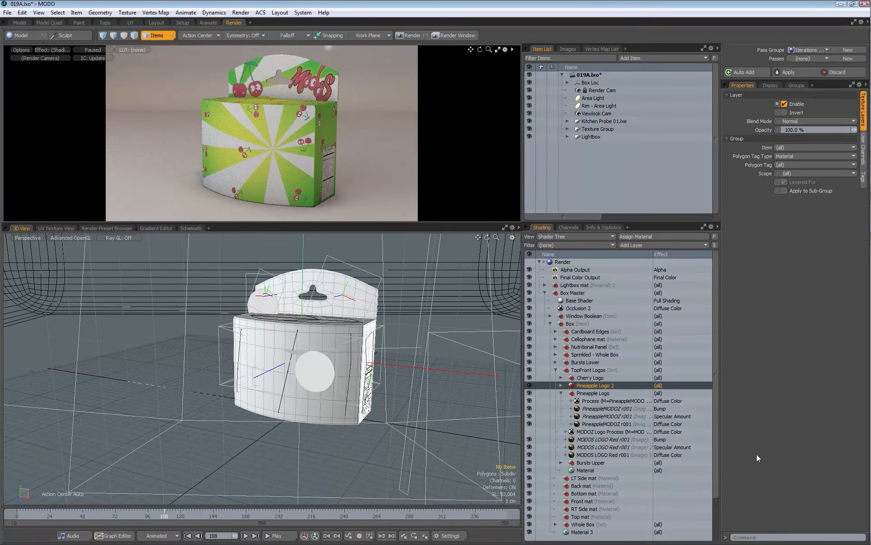
Compare the locator settings of the process layer masks in the Pineapple Logo 2 and Pineapple Logo groups.
{"action": "left_click", "coordinate": [561, 385]}
{"action": "left_click_drag", "start_coordinate": [716, 398], "coordinate": [714, 414]}
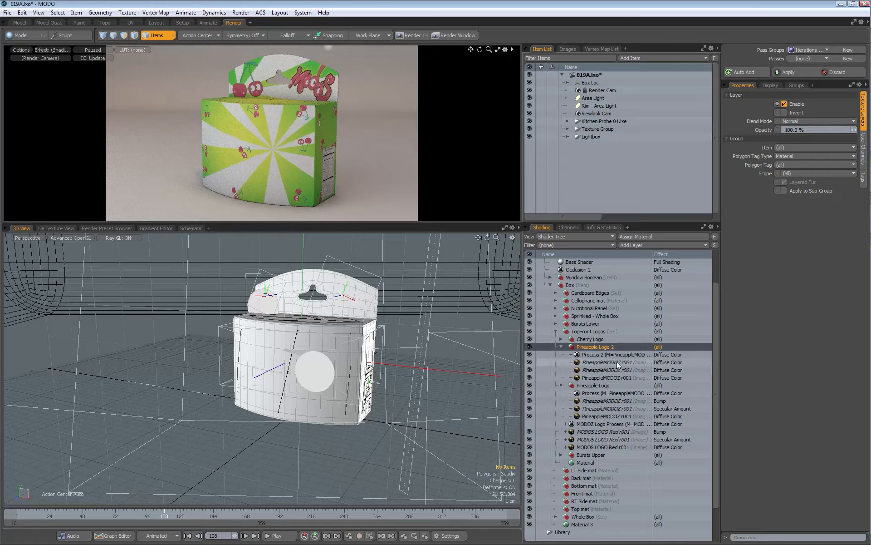
{"action": "left_click", "coordinate": [570, 354]}
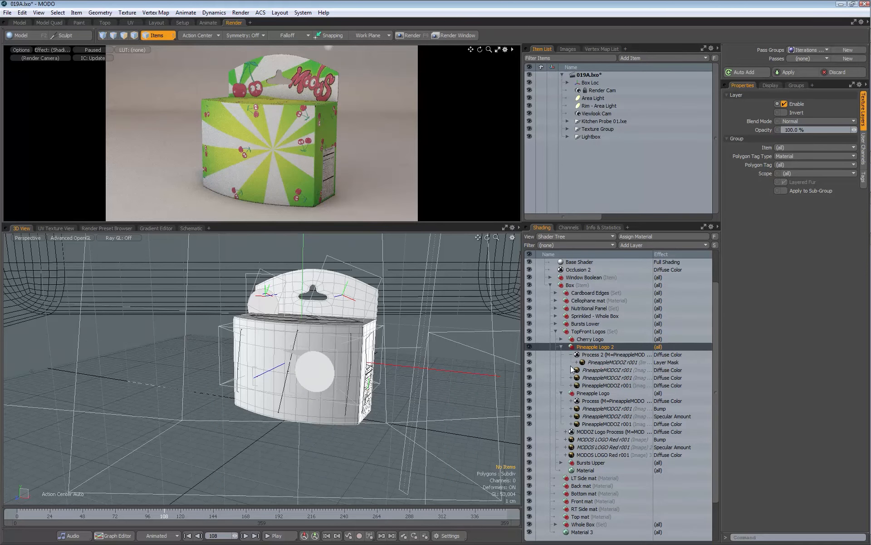
{"action": "left_click", "coordinate": [607, 362]}
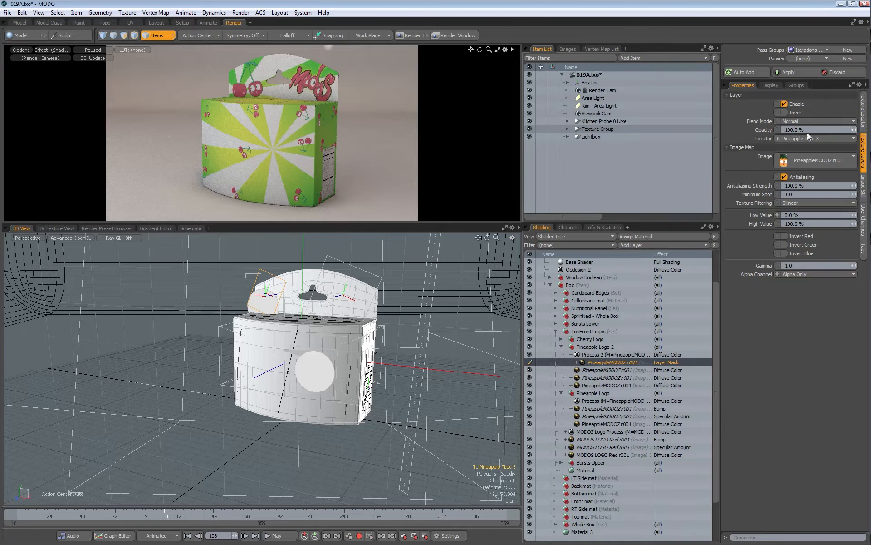
{"action": "left_click", "coordinate": [571, 401]}
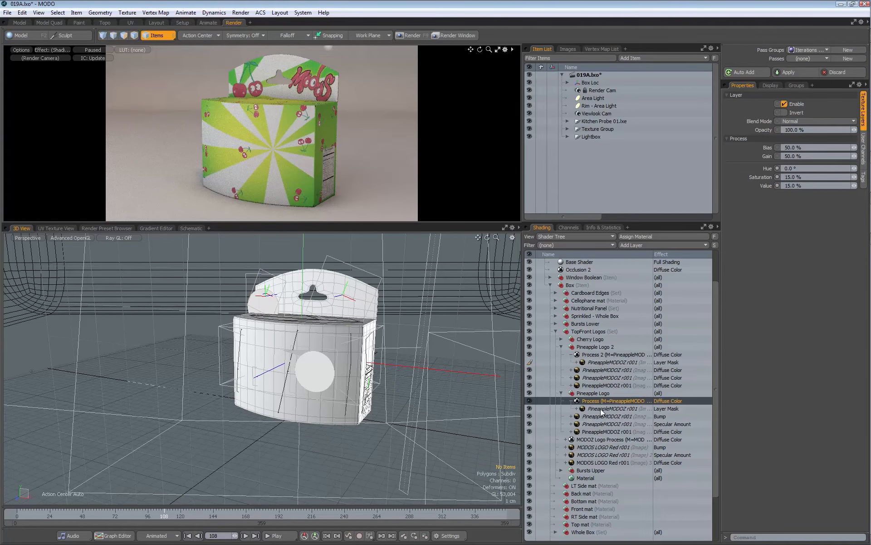
{"action": "left_click", "coordinate": [594, 409]}
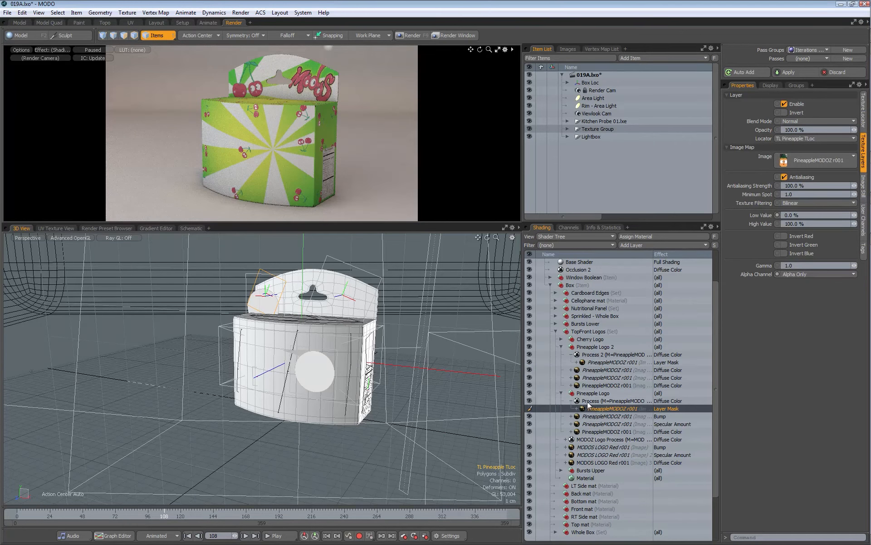
{"action": "left_click", "coordinate": [595, 364]}
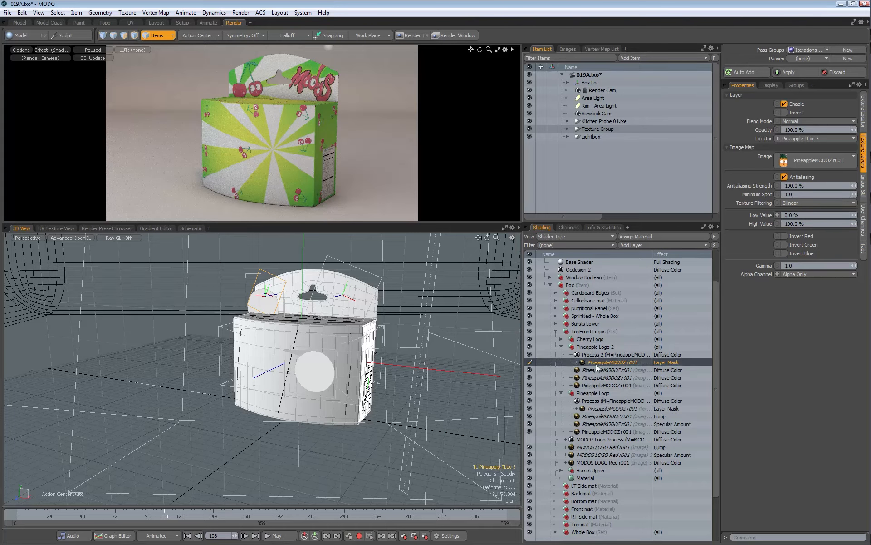
{"action": "left_click", "coordinate": [571, 355]}
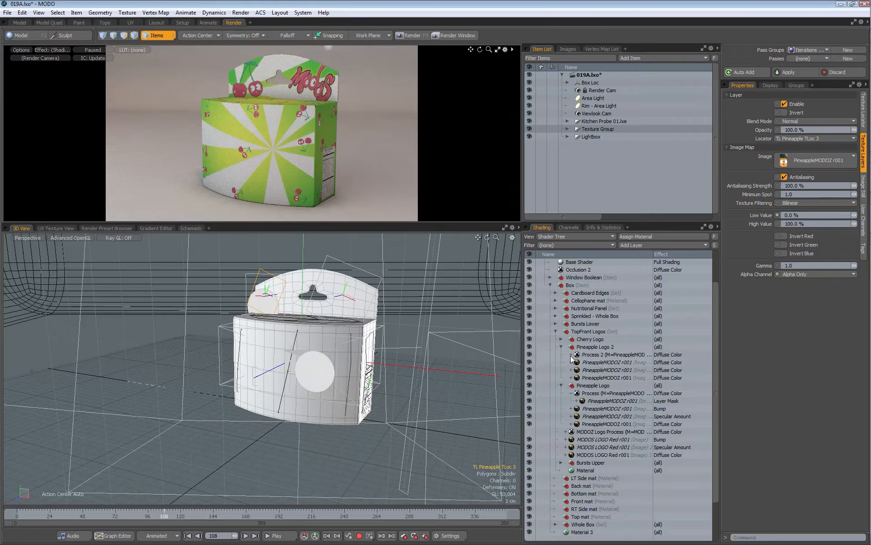
{"action": "left_click", "coordinate": [572, 355]}
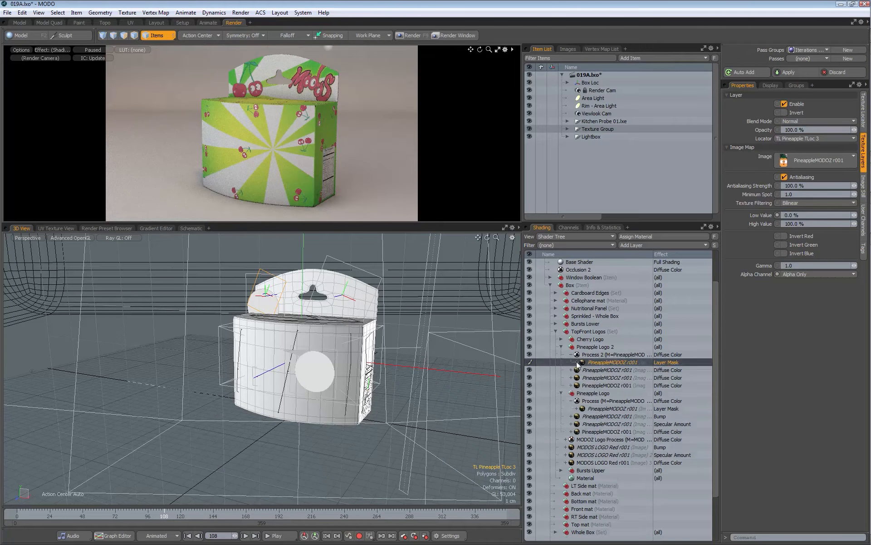
Reveal the texture locators under the Pineapple Logo 2 image layers and check which locator each layer uses.
{"action": "left_click", "coordinate": [571, 378]}
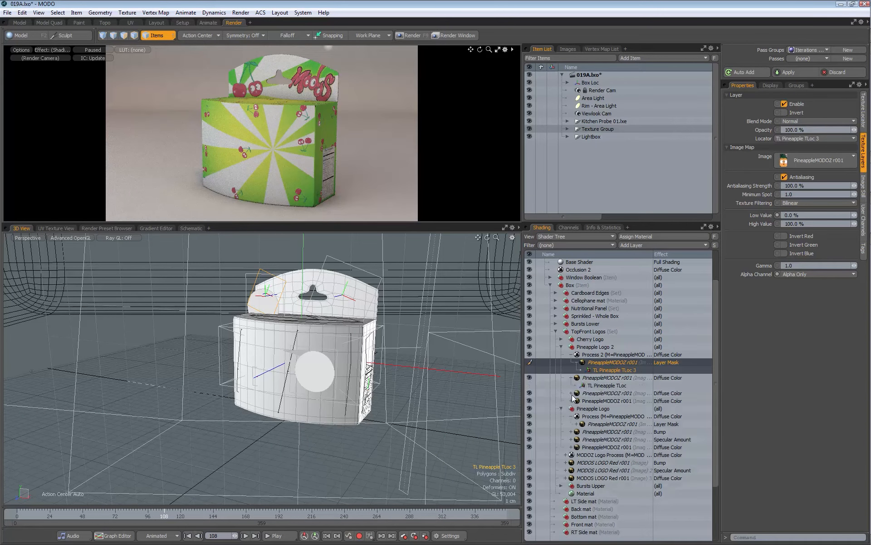
{"action": "left_click", "coordinate": [571, 392]}
{"action": "left_click", "coordinate": [571, 408]}
{"action": "left_click", "coordinate": [602, 418]}
{"action": "left_click", "coordinate": [605, 400]}
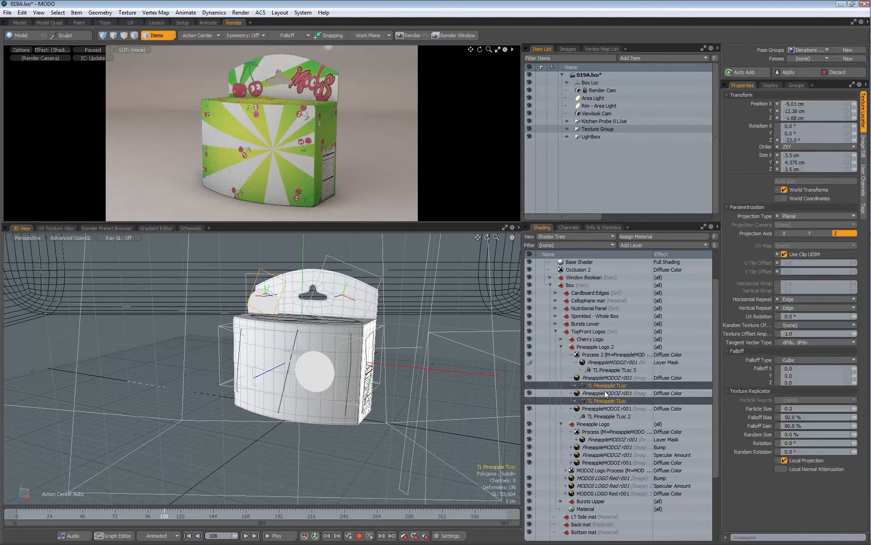
{"action": "left_click", "coordinate": [611, 371]}
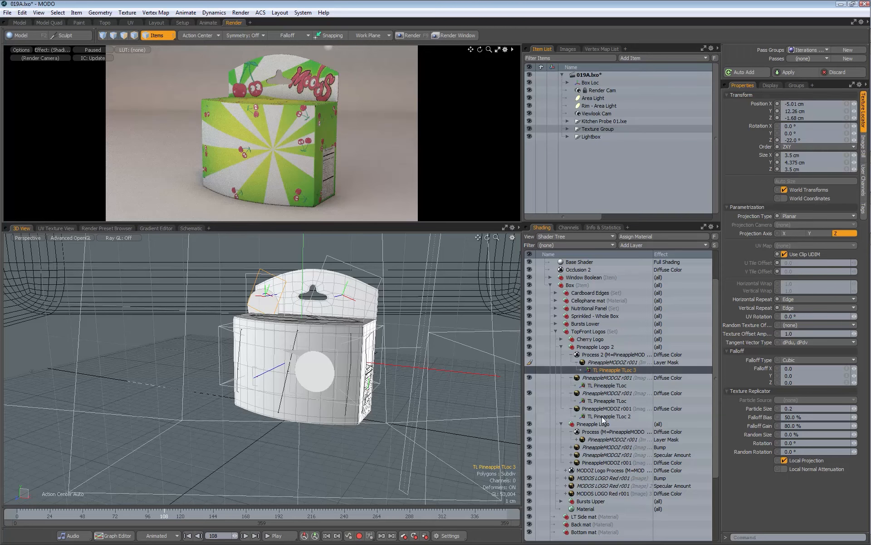
{"action": "left_click", "coordinate": [614, 409]}
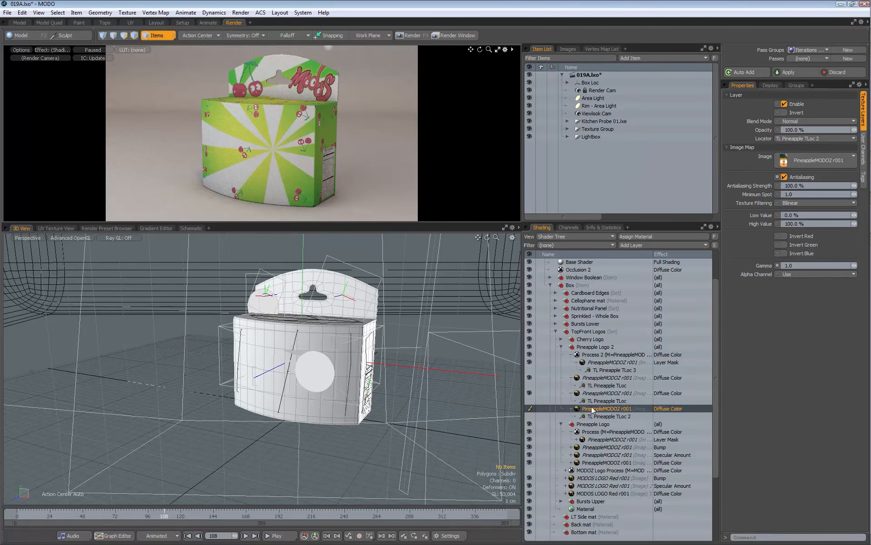
{"action": "left_click", "coordinate": [602, 393]}
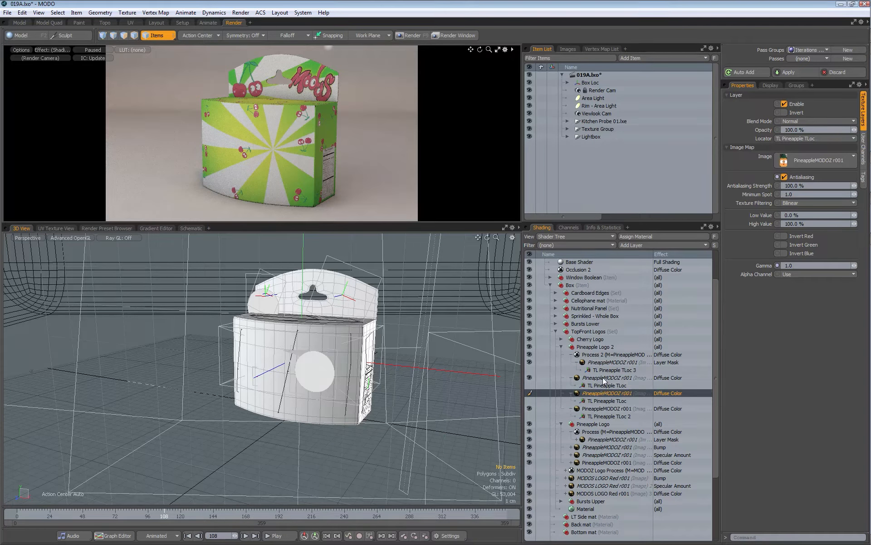
{"action": "left_click", "coordinate": [603, 377]}
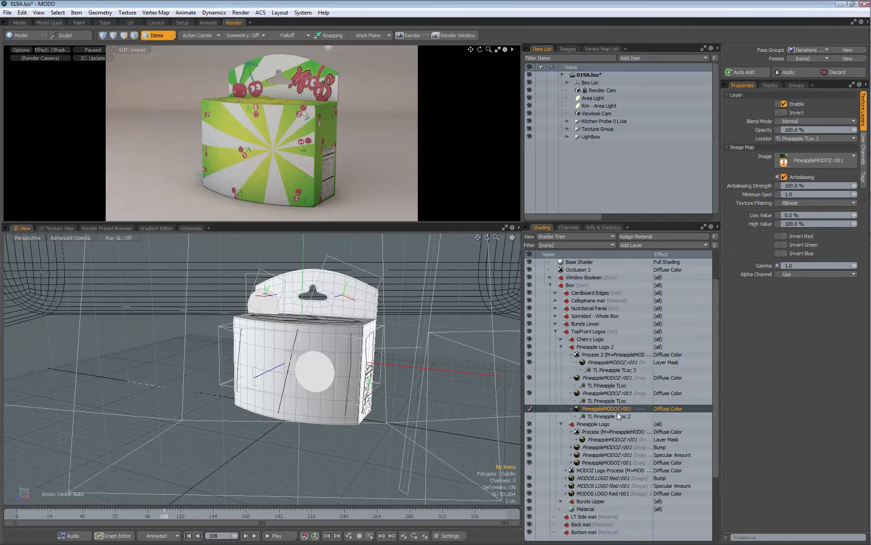
Rename the TL Pineapple TLoc 2 locator under the last Pineapple Logo 2 image layer to Cello Pineapple TLoc.
{"action": "left_click", "coordinate": [605, 393]}
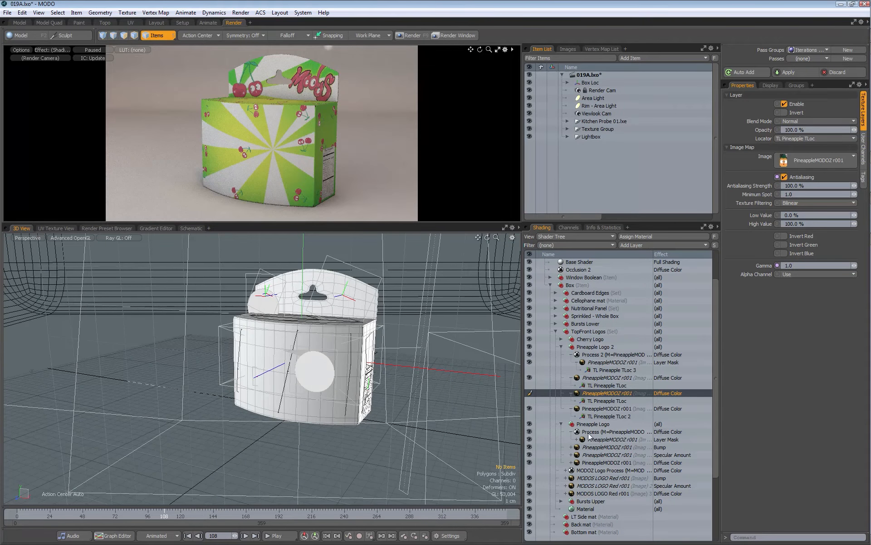
{"action": "left_click", "coordinate": [607, 446]}
{"action": "left_click", "coordinate": [605, 455]}
{"action": "left_click", "coordinate": [604, 462]}
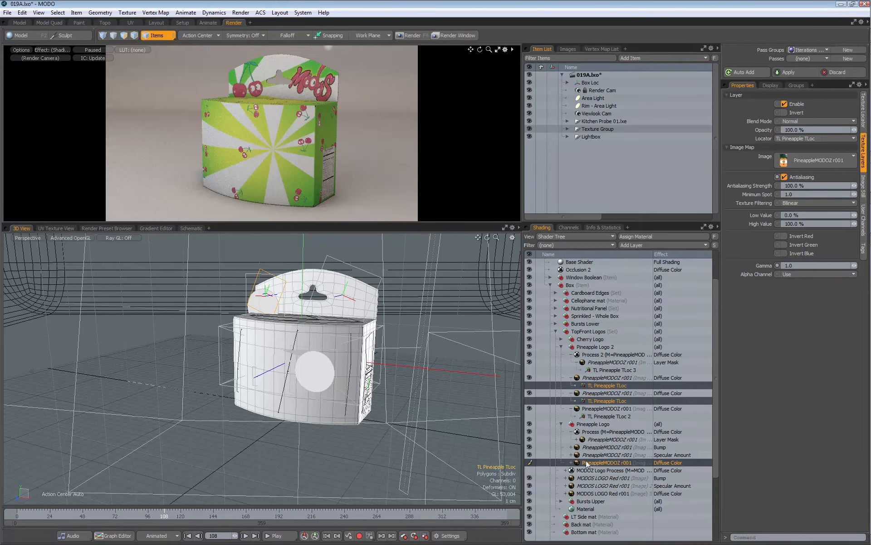
{"action": "left_click", "coordinate": [607, 416]}
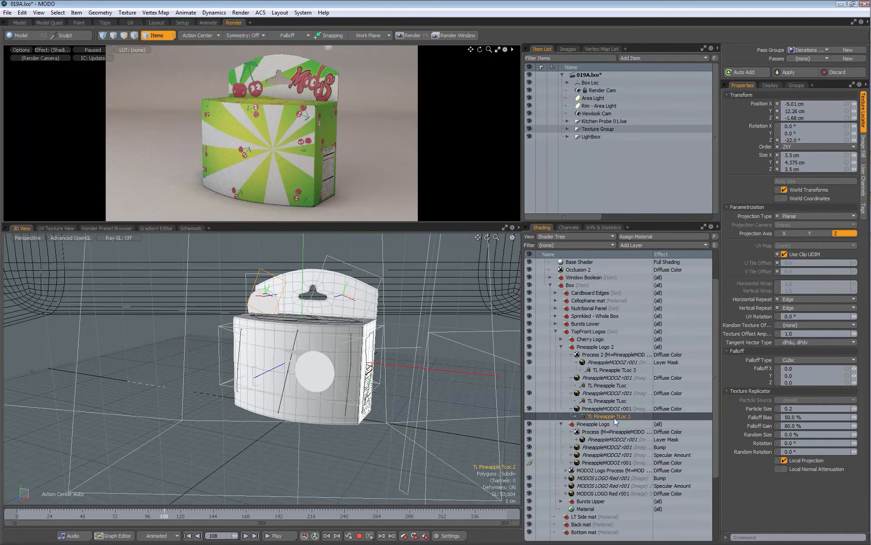
{"action": "double_click", "coordinate": [609, 417]}
{"action": "left_click", "coordinate": [627, 416]}
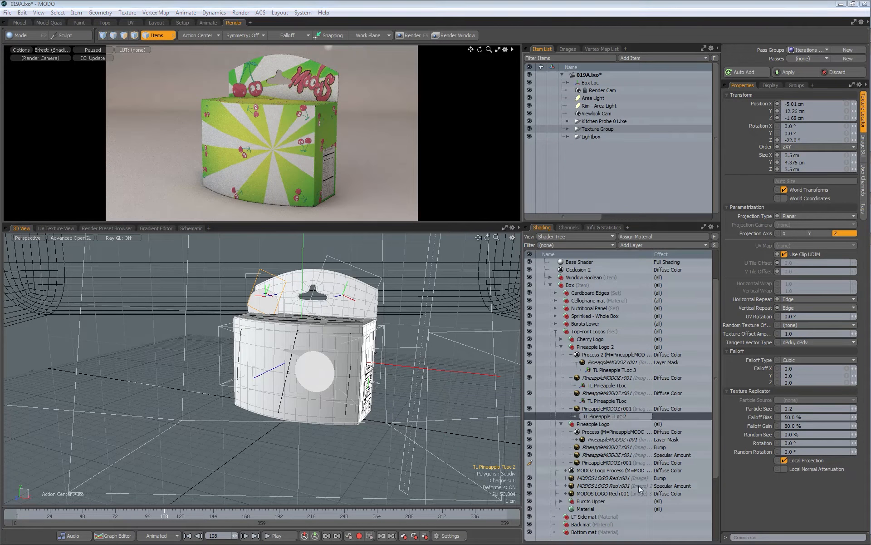
{"action": "type", "text": "Cello"}
{"action": "key", "text": "Return"}
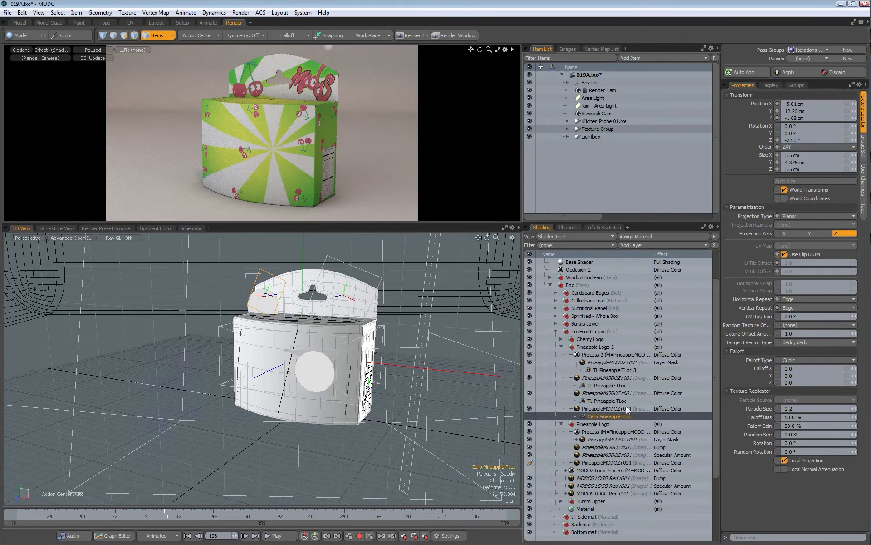
Assign the Cello Pineapple TLoc locator to the layer mask and the other two image layers in Pineapple Logo 2.
{"action": "left_click", "coordinate": [602, 393]}
{"action": "left_click", "coordinate": [605, 377], "text": "ctrl"}
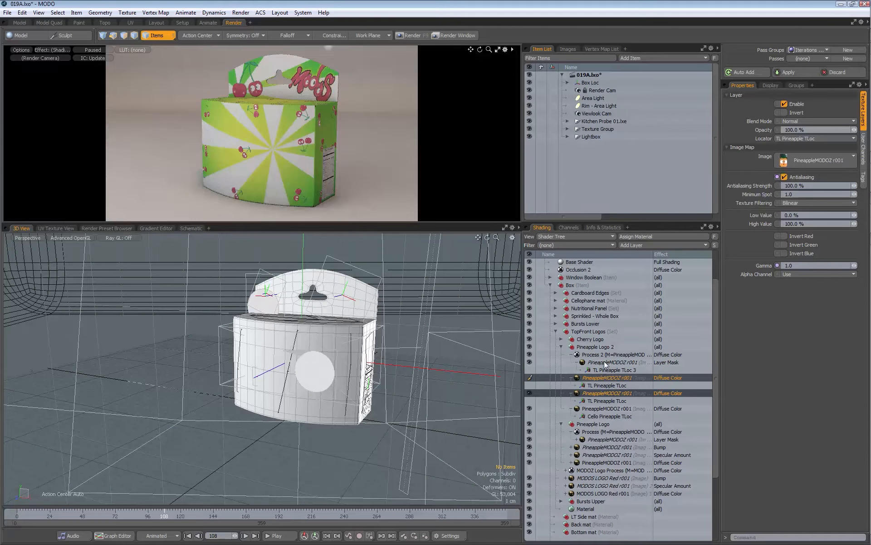
{"action": "left_click", "coordinate": [605, 362], "text": "ctrl"}
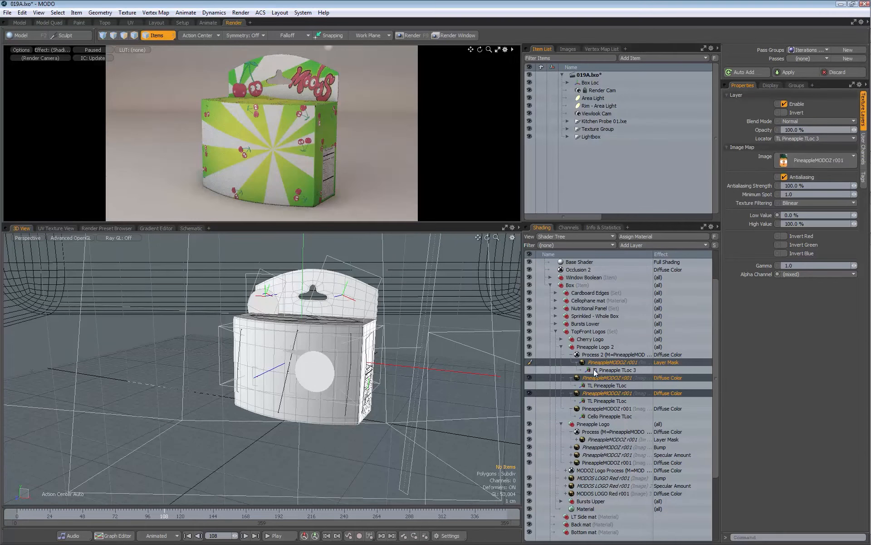
{"action": "left_click", "coordinate": [794, 138]}
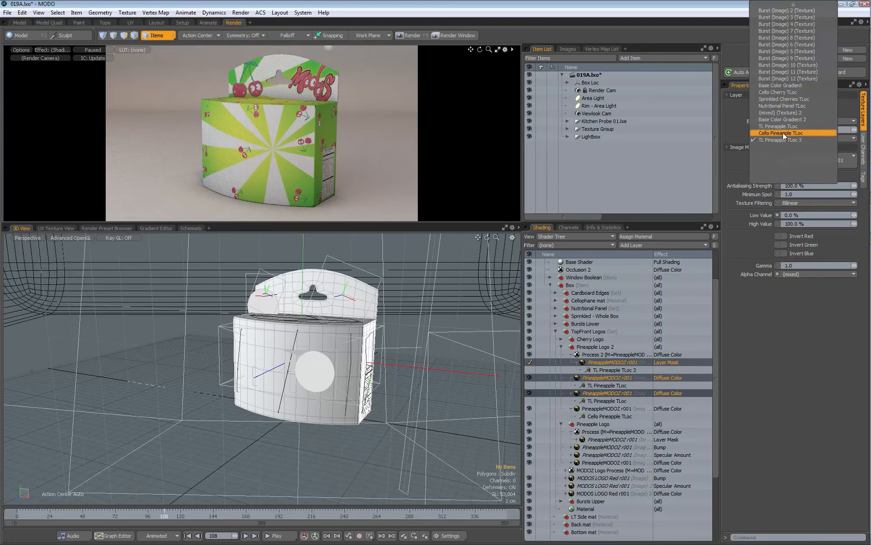
{"action": "left_click", "coordinate": [779, 132]}
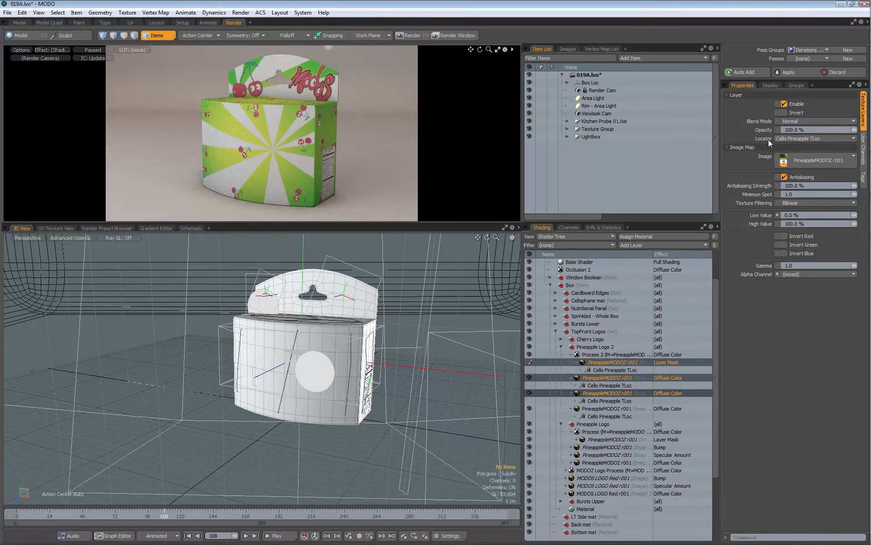
{"action": "left_click", "coordinate": [806, 139]}
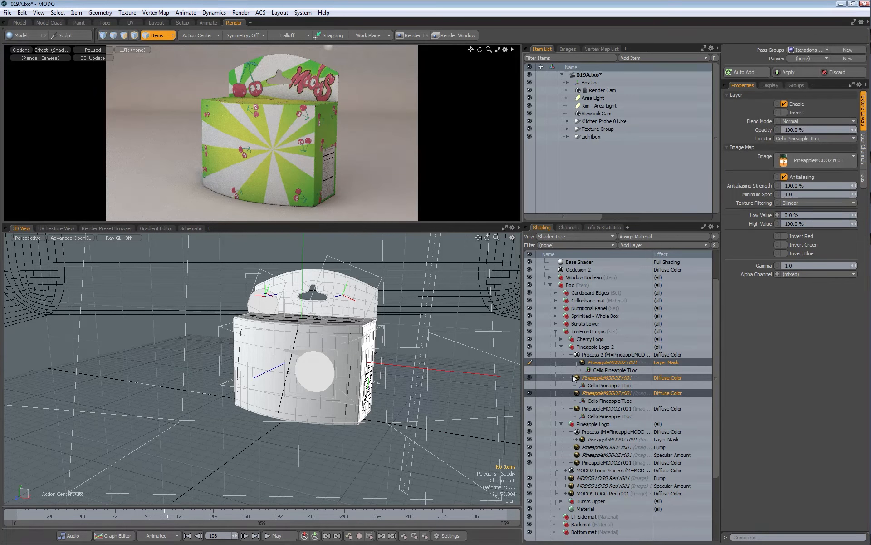
Collapse the process layer and the image layers inside the Pineapple Logo 2 group.
{"action": "left_click", "coordinate": [571, 354]}
{"action": "left_click", "coordinate": [571, 362]}
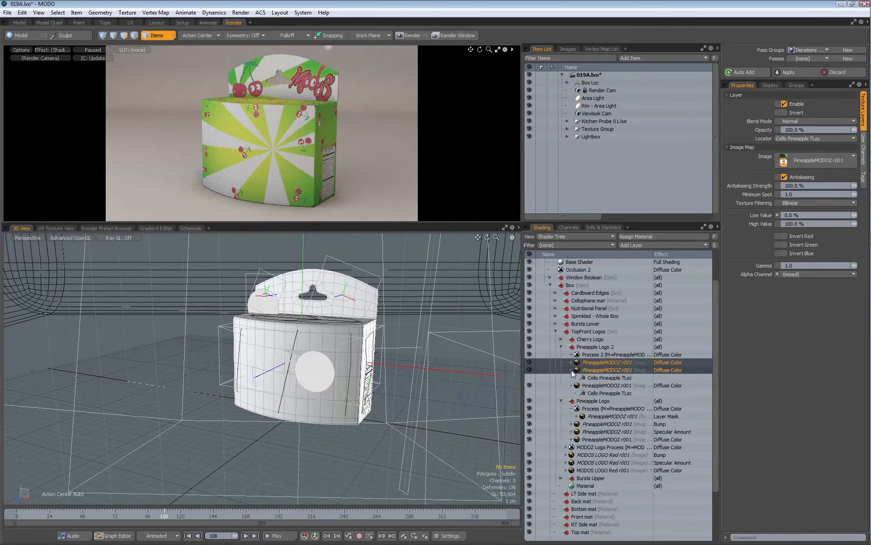
{"action": "left_click", "coordinate": [571, 370]}
{"action": "left_click", "coordinate": [571, 378]}
Rename the Pineapple Logo 2 group to Sprinkled Pineapple.
{"action": "left_click", "coordinate": [598, 347]}
{"action": "double_click", "coordinate": [600, 347]}
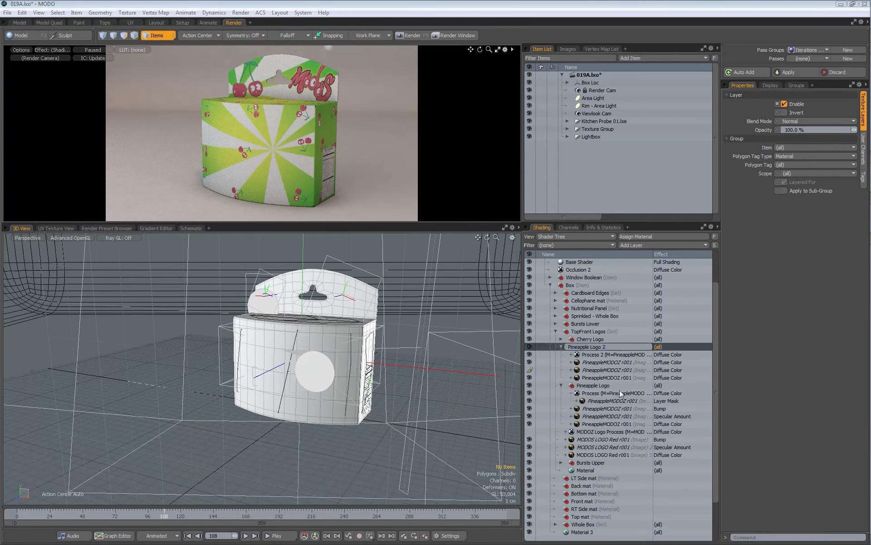
{"action": "key", "text": "BackSpace"}
{"action": "key", "text": "BackSpace"}
{"action": "key", "text": "BackSpace"}
{"action": "key", "text": "BackSpace"}
{"action": "key", "text": "BackSpace"}
{"action": "key", "text": "BackSpace"}
{"action": "key", "text": "BackSpace"}
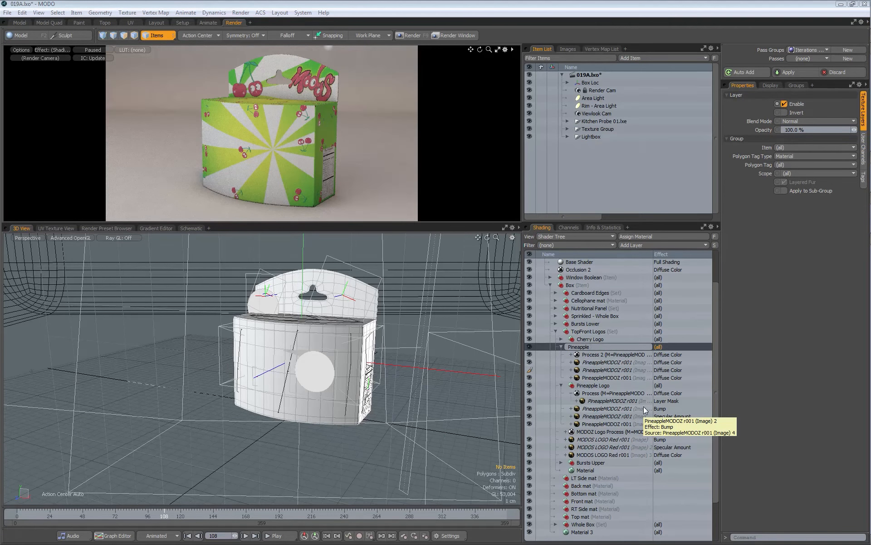
{"action": "type", "text": "Sprinkled"}
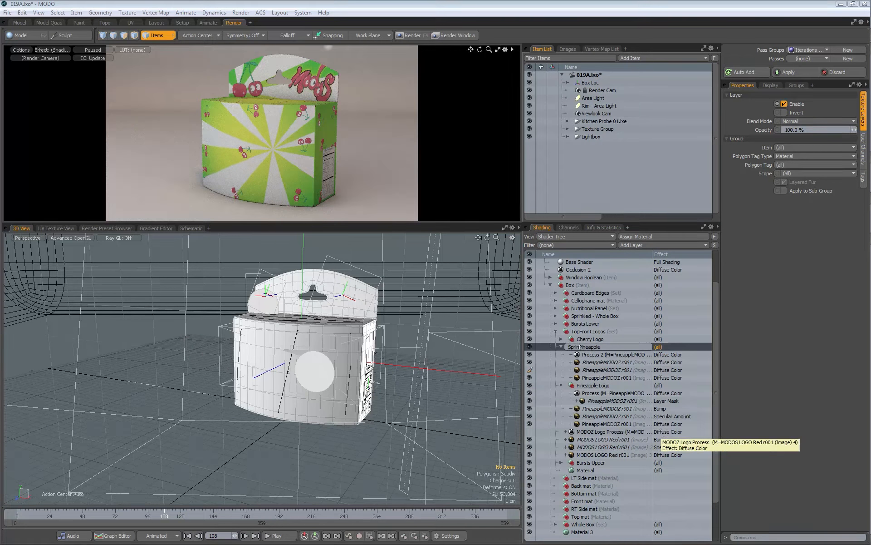
{"action": "key", "text": "Return"}
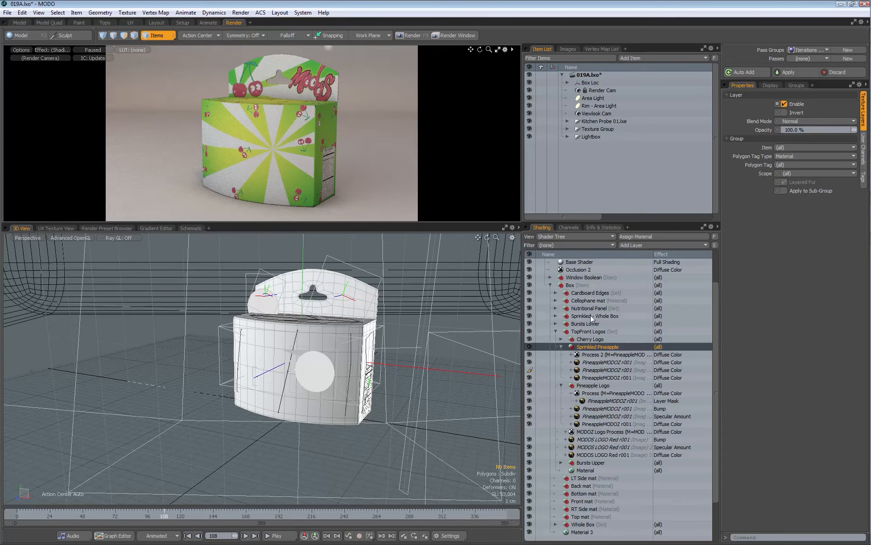
Move the Sprinkled Pineapple group into Sprinkled - Whole Box, resume the preview render, and collapse the Pineapple Logo group.
{"action": "left_click_drag", "start_coordinate": [588, 345], "coordinate": [585, 317]}
{"action": "left_click", "coordinate": [556, 316]}
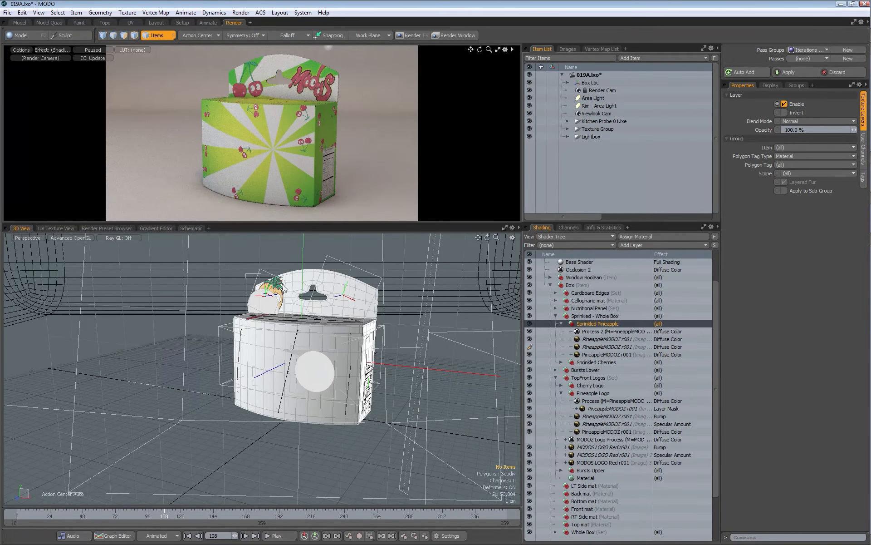
{"action": "left_click", "coordinate": [91, 50]}
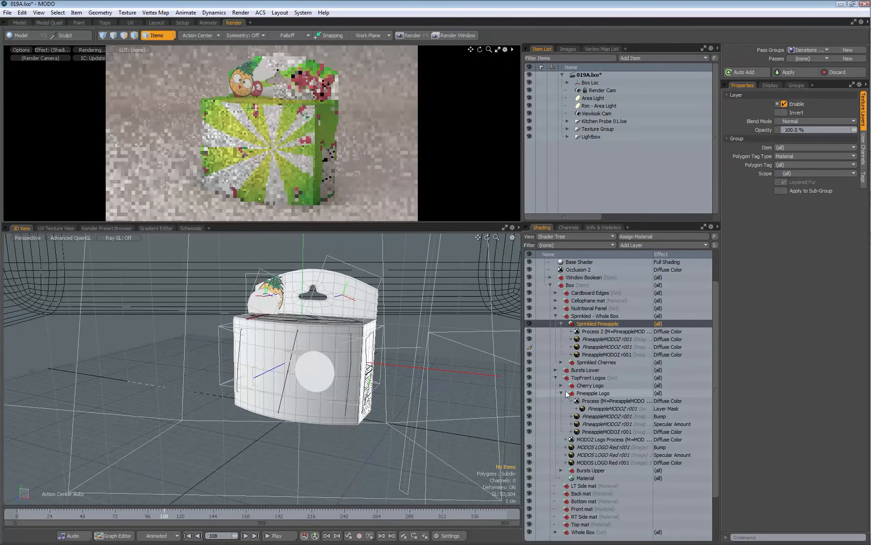
{"action": "left_click", "coordinate": [561, 393]}
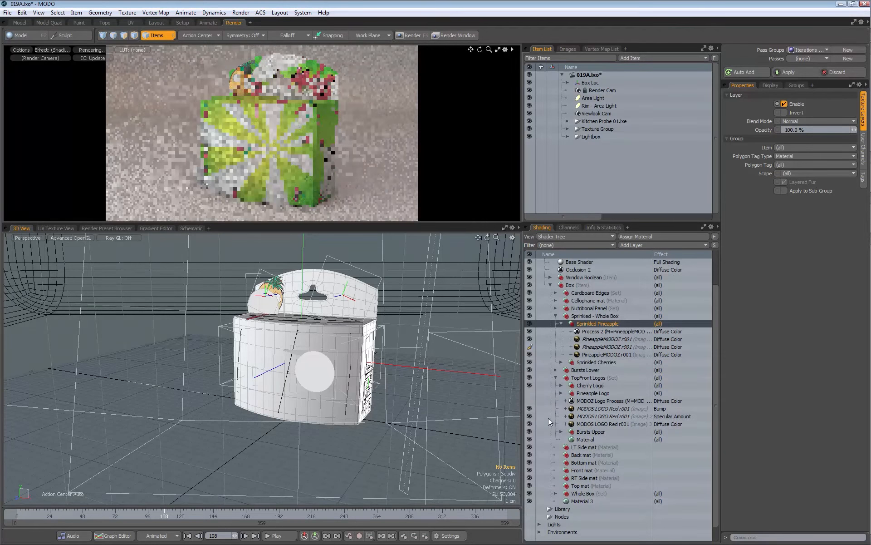
Move the Cello Pineapple TLoc locator onto the box's front face, at about X -3.3, Y 5.5, Z 4.37 cm.
{"action": "left_click", "coordinate": [604, 354]}
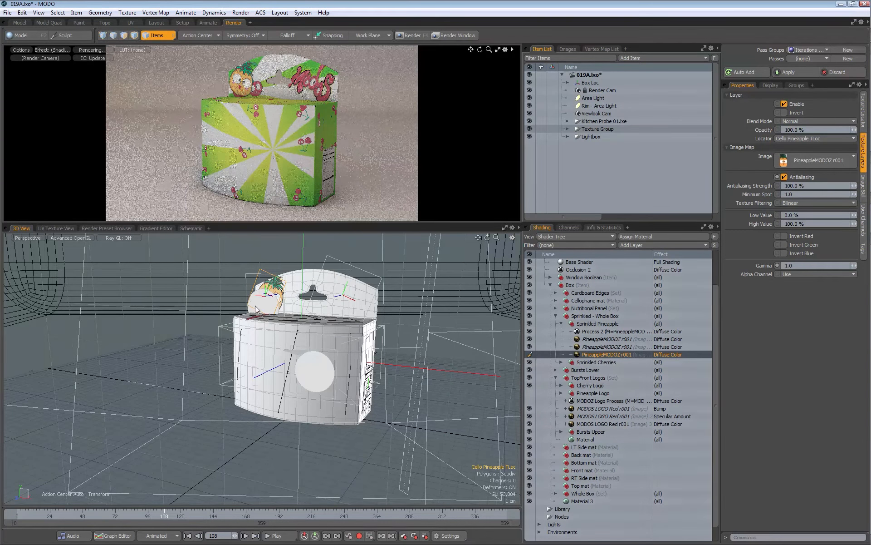
{"action": "left_click_drag", "start_coordinate": [255, 309], "coordinate": [265, 311], "text": "alt"}
{"action": "left_click_drag", "start_coordinate": [296, 263], "coordinate": [343, 327]}
{"action": "left_click_drag", "start_coordinate": [270, 348], "coordinate": [329, 351], "text": "alt"}
{"action": "left_click_drag", "start_coordinate": [329, 352], "coordinate": [346, 334], "text": "alt+shift"}
{"action": "left_click_drag", "start_coordinate": [235, 326], "coordinate": [218, 293]}
{"action": "left_click_drag", "start_coordinate": [309, 350], "coordinate": [247, 348]}
{"action": "scroll", "coordinate": [336, 374], "scroll_direction": "up", "scroll_amount": 2}
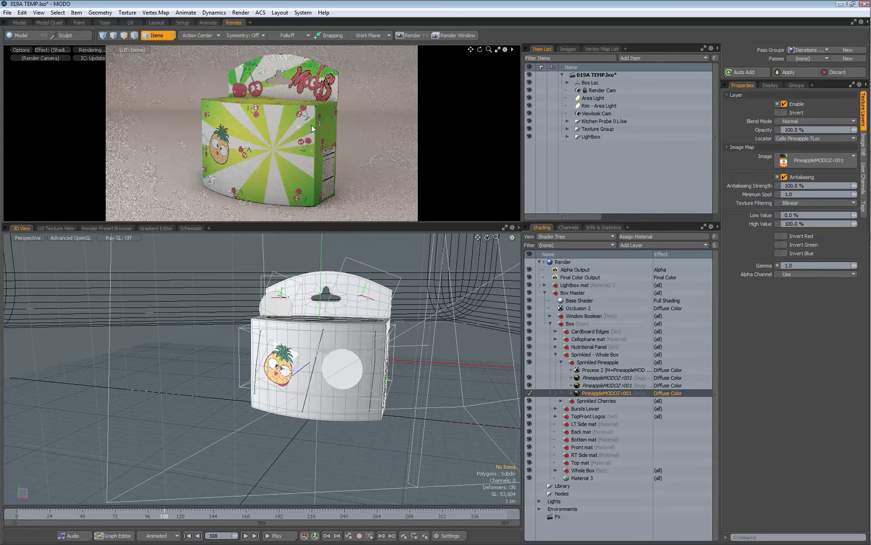
Duplicate the Cherry Sprinkle Source mesh inside the Box Loc hierarchy.
{"action": "left_click", "coordinate": [568, 82]}
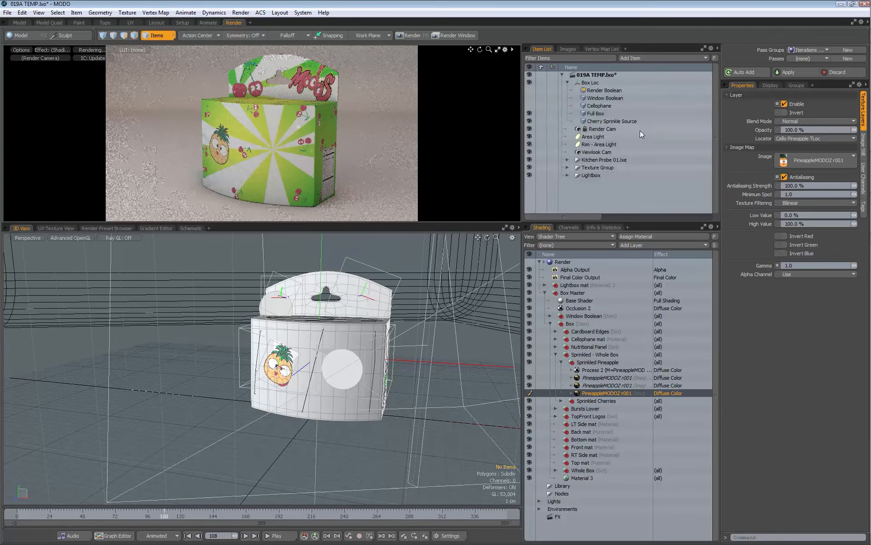
{"action": "left_click", "coordinate": [605, 121]}
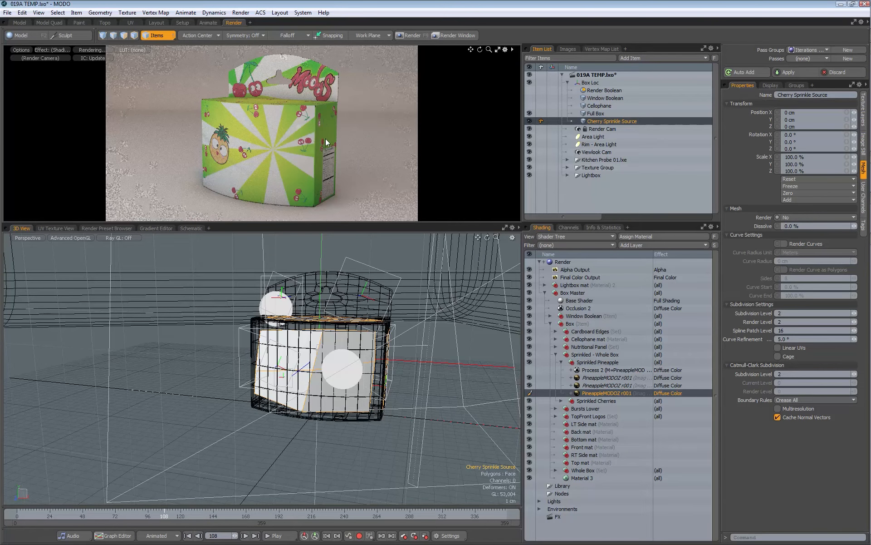
{"action": "right_click", "coordinate": [602, 121]}
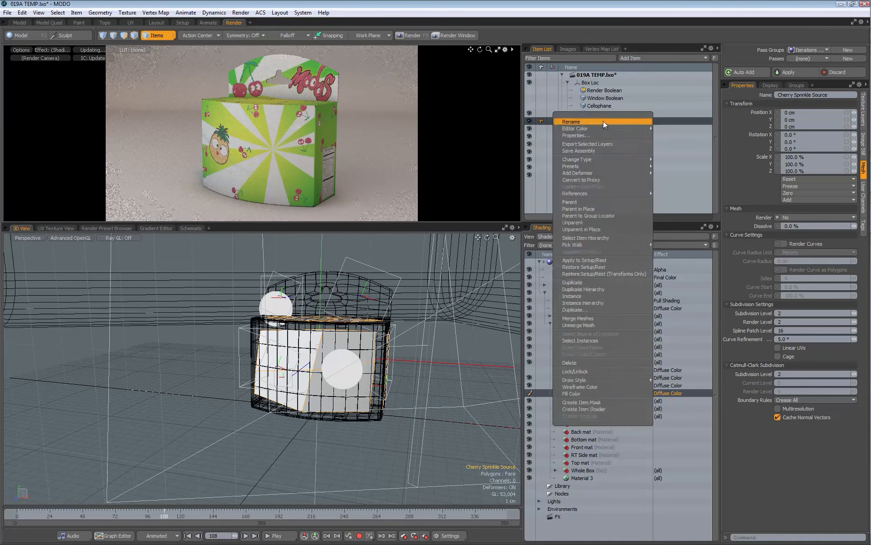
{"action": "left_click", "coordinate": [590, 273]}
Rename the duplicated sprinkle mesh to Pineapple Sprinkle Source.
{"action": "double_click", "coordinate": [640, 130]}
{"action": "key", "text": "Left"}
{"action": "key", "text": "Left"}
{"action": "key", "text": "Left"}
{"action": "key", "text": "Left"}
{"action": "key", "text": "Left"}
{"action": "key", "text": "Left"}
{"action": "key", "text": "BackSpace"}
{"action": "key", "text": "BackSpace"}
{"action": "key", "text": "BackSpace"}
{"action": "key", "text": "BackSpace"}
{"action": "key", "text": "BackSpace"}
{"action": "key", "text": "BackSpace"}
{"action": "type", "text": "Pineapple"}
{"action": "key", "text": "Return"}
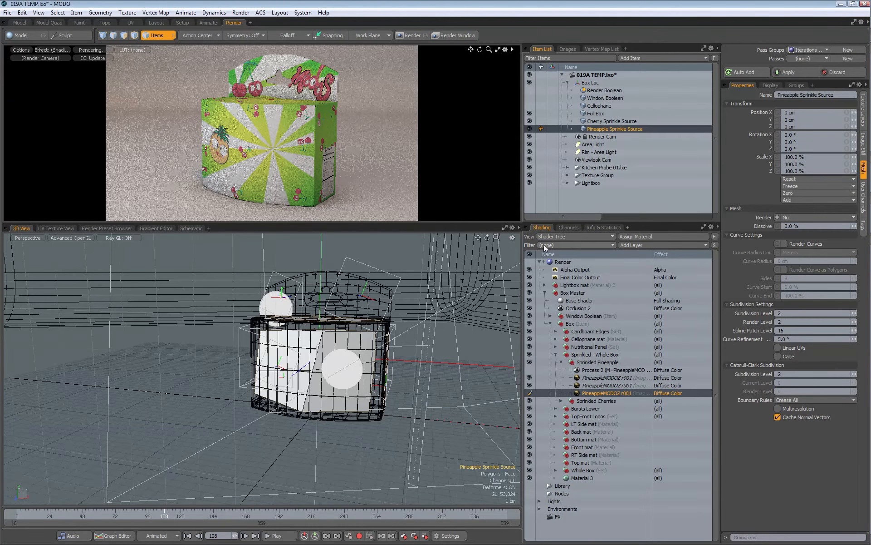
Delete the side and top polygons of the Pineapple Sprinkle Source mesh, keeping only the front polygons.
{"action": "left_click", "coordinate": [20, 22]}
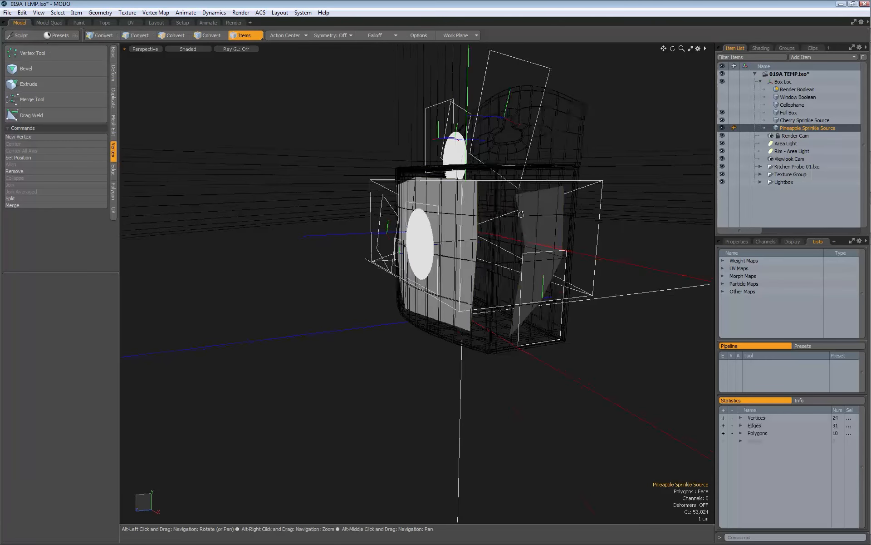
{"action": "left_click", "coordinate": [172, 36]}
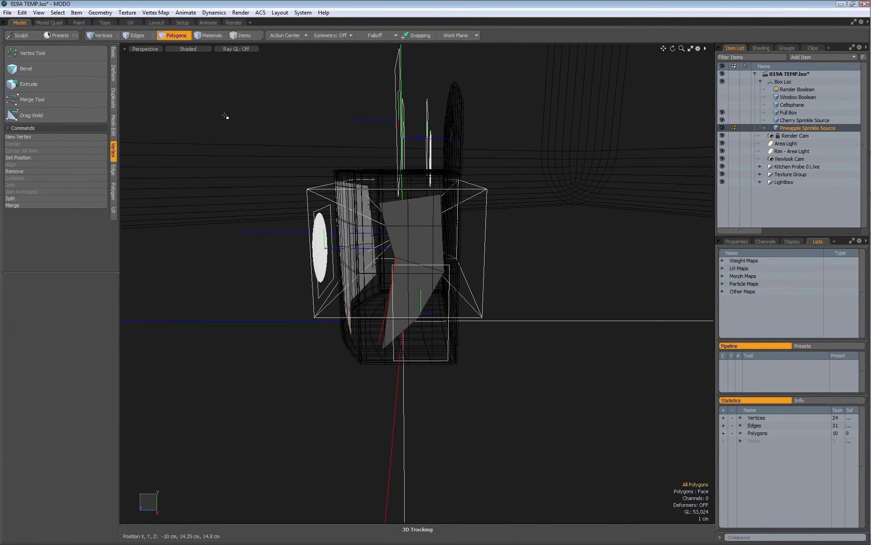
{"action": "left_click_drag", "start_coordinate": [398, 247], "coordinate": [430, 253], "text": "alt"}
{"action": "double_click", "coordinate": [458, 252]}
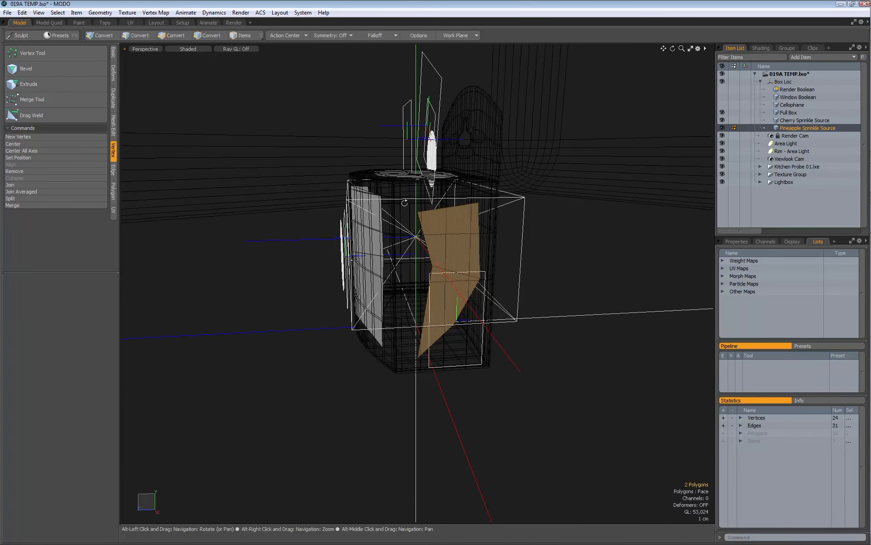
{"action": "left_click_drag", "start_coordinate": [398, 192], "coordinate": [395, 259], "text": "alt"}
{"action": "double_click", "coordinate": [427, 268], "text": "shift"}
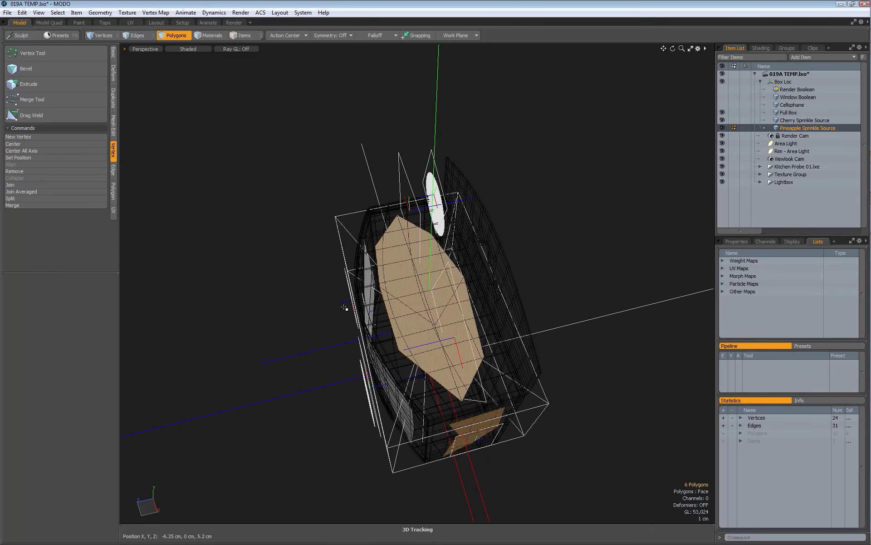
{"action": "key", "text": "Delete"}
{"action": "left_click_drag", "start_coordinate": [356, 310], "coordinate": [323, 243], "text": "alt"}
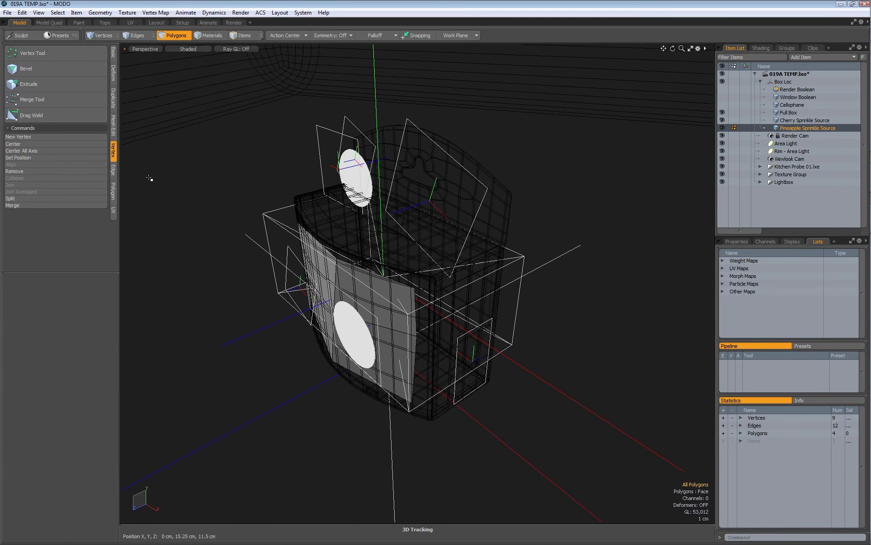
{"action": "key", "text": "5"}
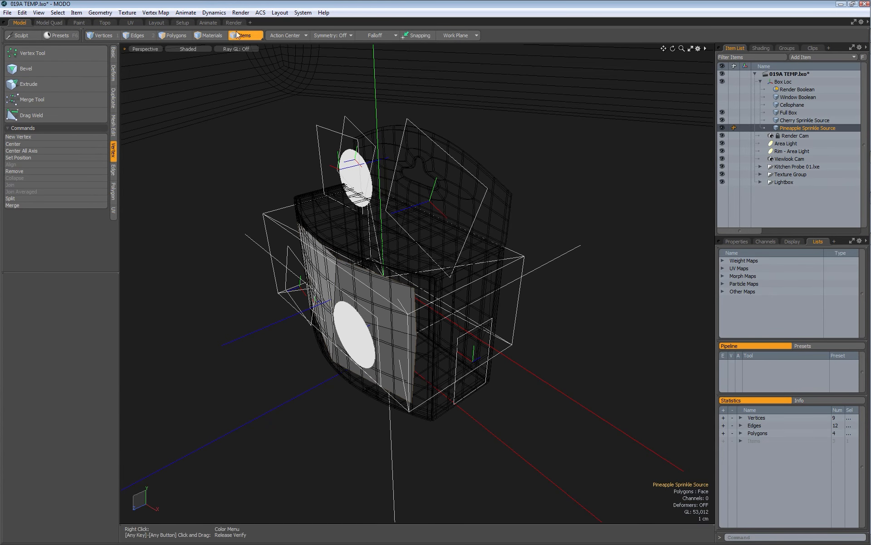
Set the particle source of the Sprinkled Pineapple image layer's texture locator to Pineapple Sprinkle Source.
{"action": "left_click", "coordinate": [234, 22]}
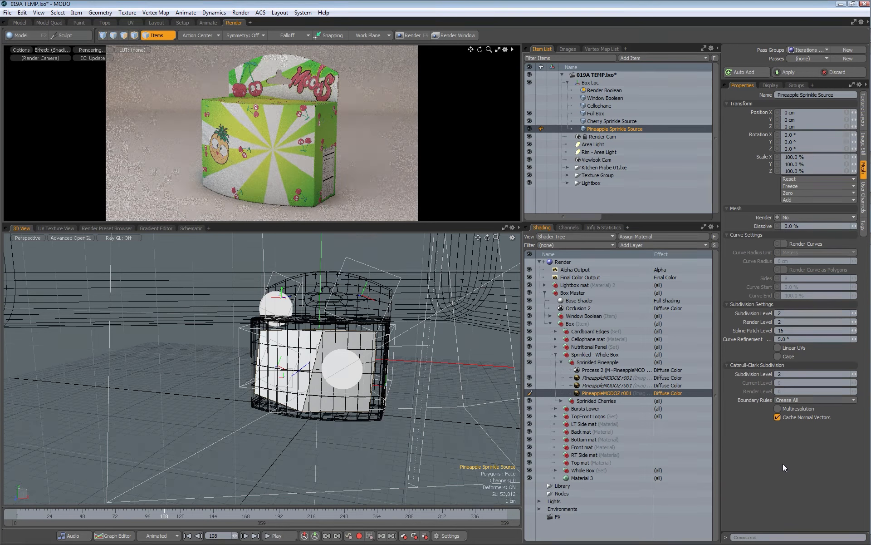
{"action": "left_click", "coordinate": [610, 391]}
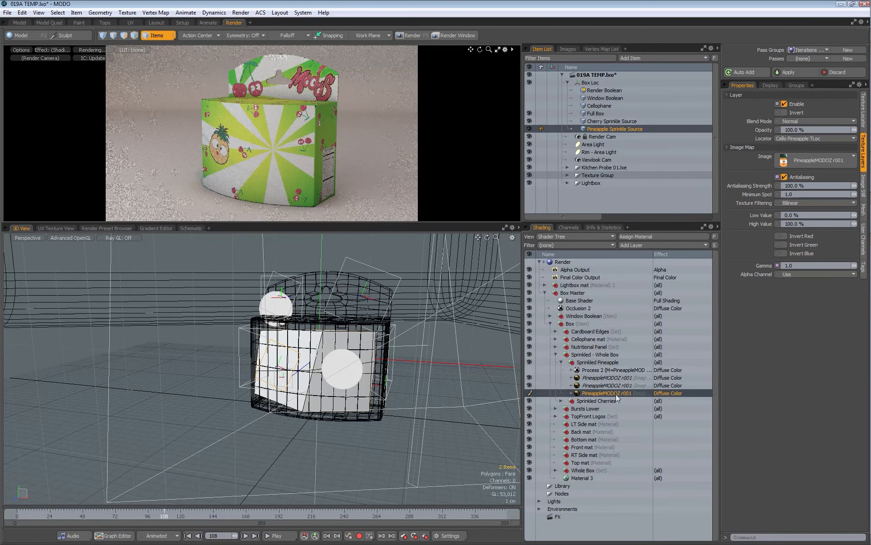
{"action": "left_click", "coordinate": [863, 111]}
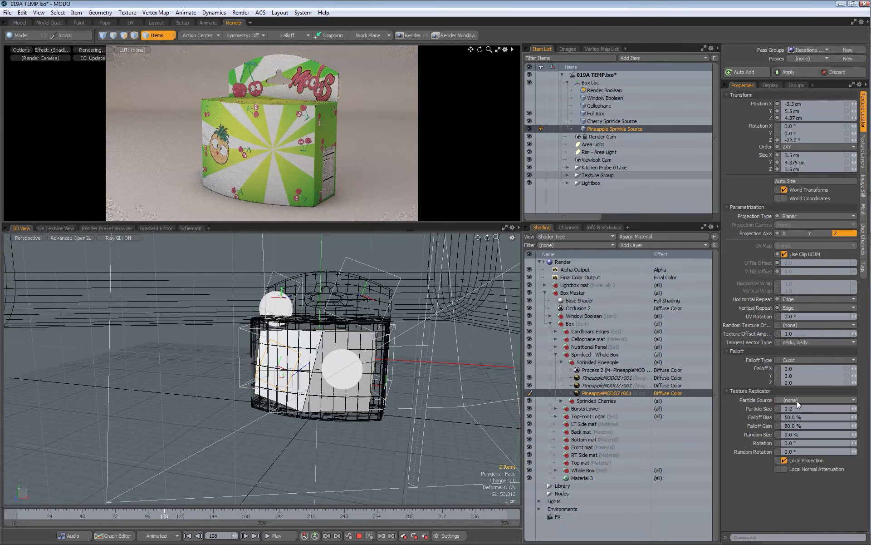
{"action": "left_click", "coordinate": [796, 400]}
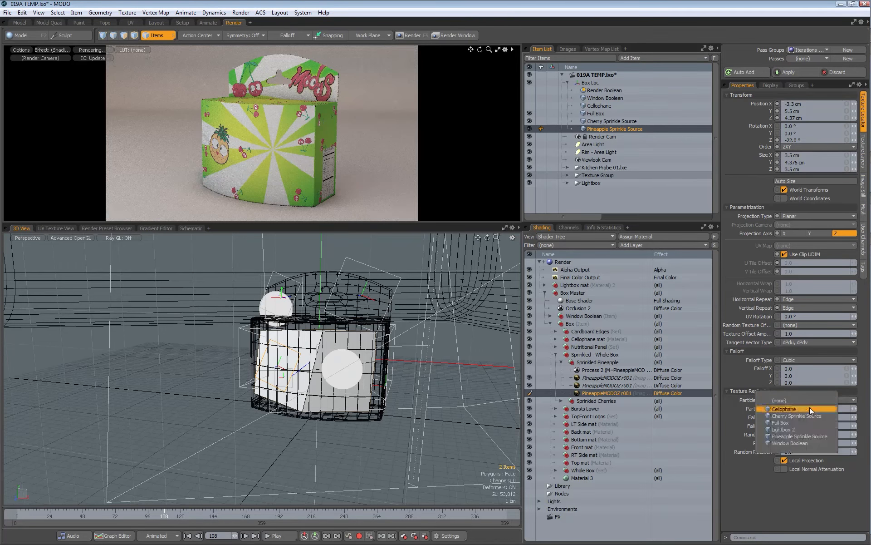
{"action": "left_click", "coordinate": [795, 436]}
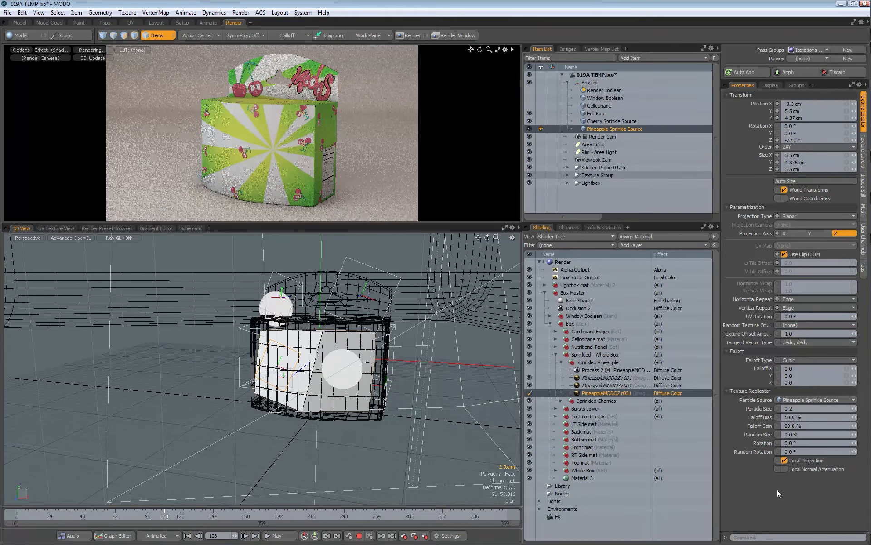
Try a particle size of 0.7 for the sprinkled pineapple texture replicator, and settle on 0.5.
{"action": "type", "text": "0.7"}
{"action": "key", "text": "Return"}
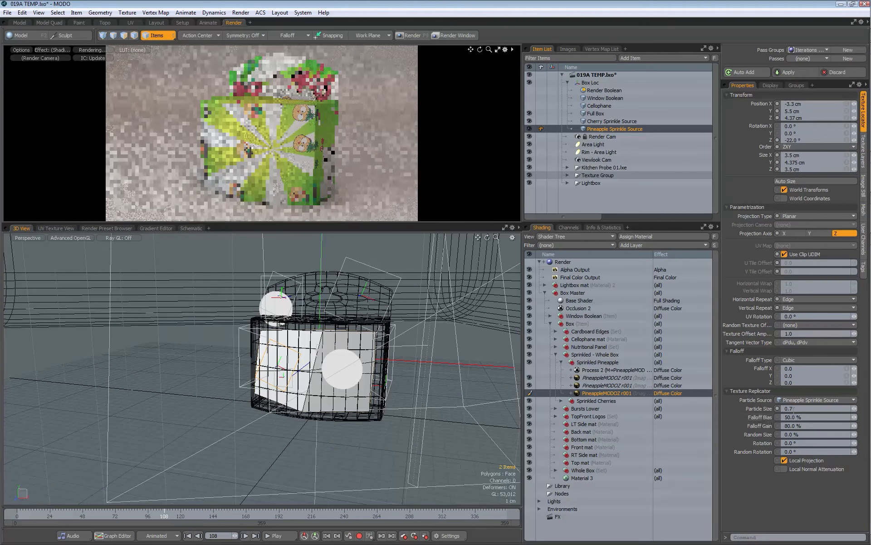
{"action": "left_click_drag", "start_coordinate": [798, 408], "coordinate": [741, 416]}
{"action": "type", "text": "0.5"}
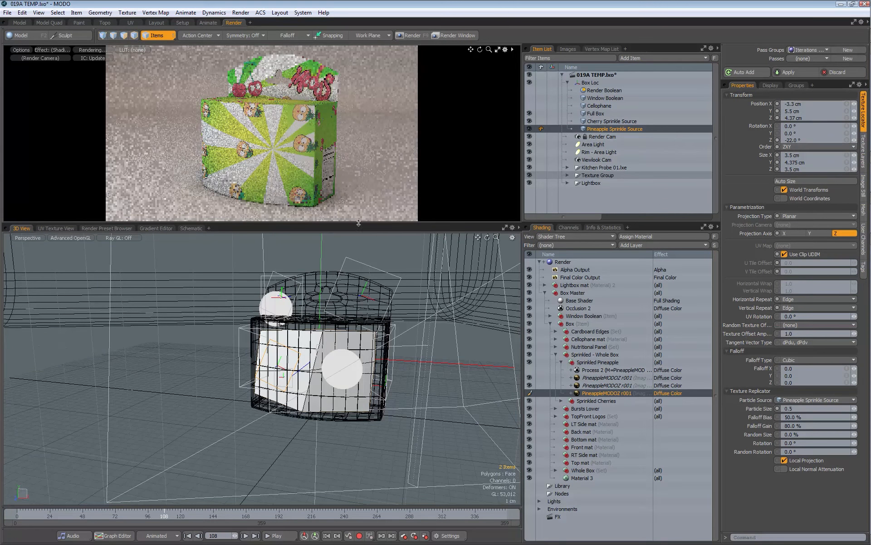
{"action": "key", "text": "Return"}
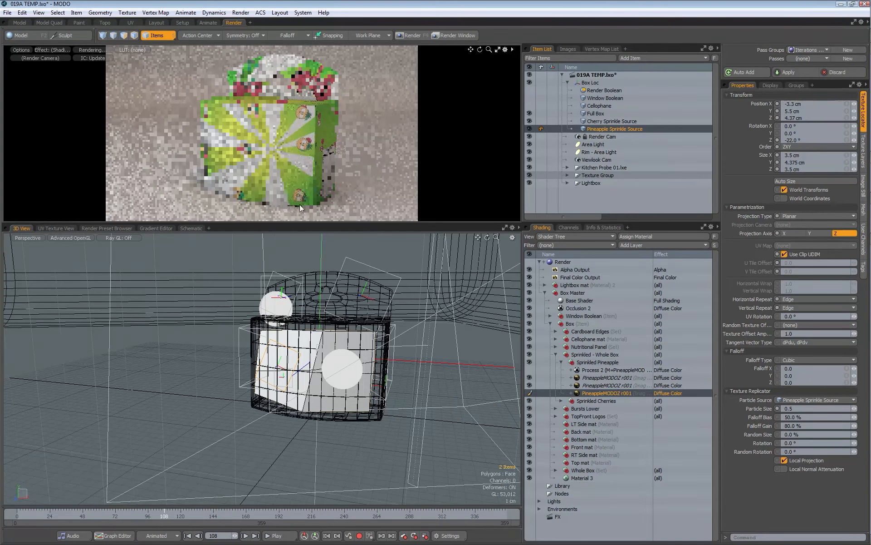
Set the texture replicator's falloff bias to 0%, falloff gain to 100% and random rotation to 360°.
{"action": "left_click", "coordinate": [806, 415]}
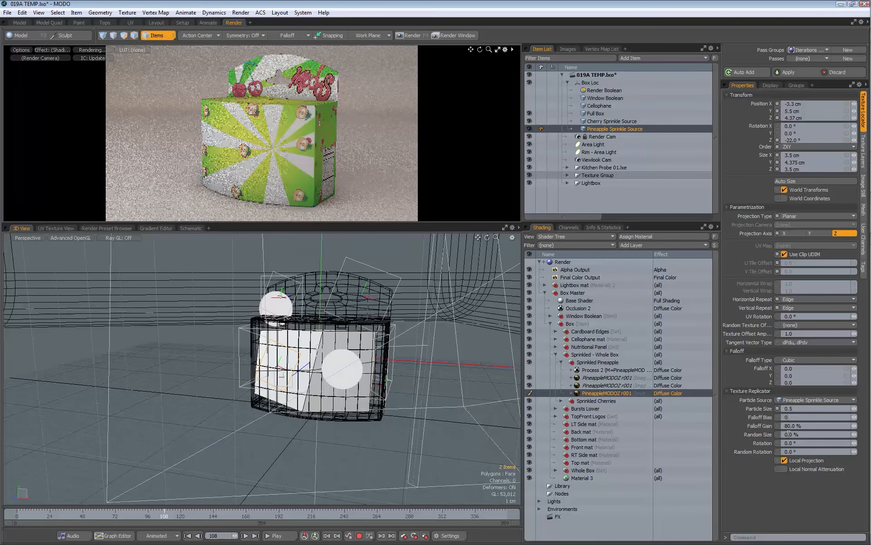
{"action": "left_click_drag", "start_coordinate": [803, 427], "coordinate": [745, 429]}
{"action": "type", "text": "100"}
{"action": "key", "text": "Return"}
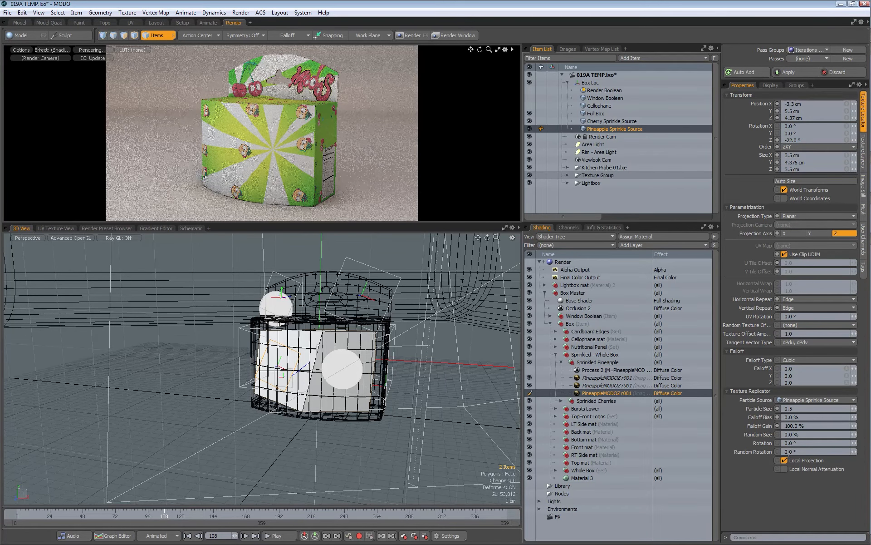
{"action": "key", "text": "Return"}
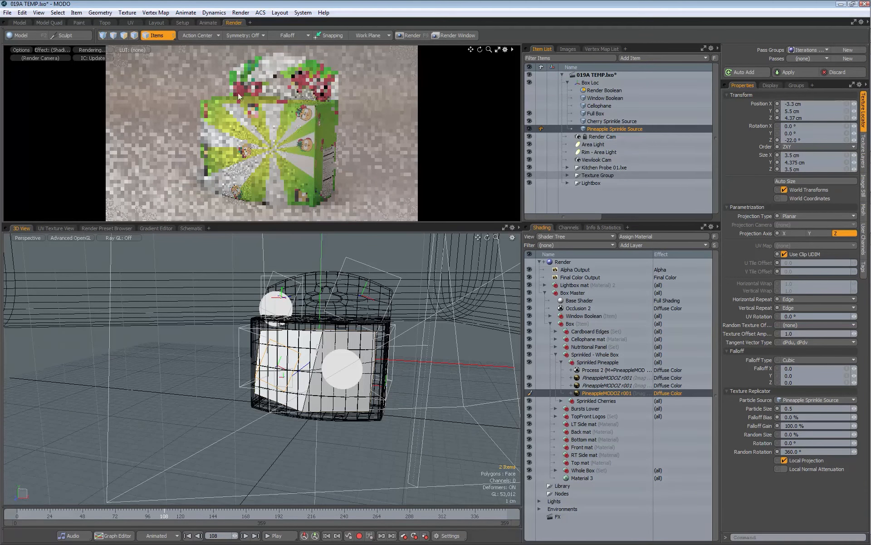
Scale all polygons of the Pineapple Sprinkle Source mesh down to about 70.5% in Y and narrow them in X.
{"action": "left_click", "coordinate": [20, 23]}
{"action": "left_click_drag", "start_coordinate": [210, 224], "coordinate": [435, 235], "text": "alt"}
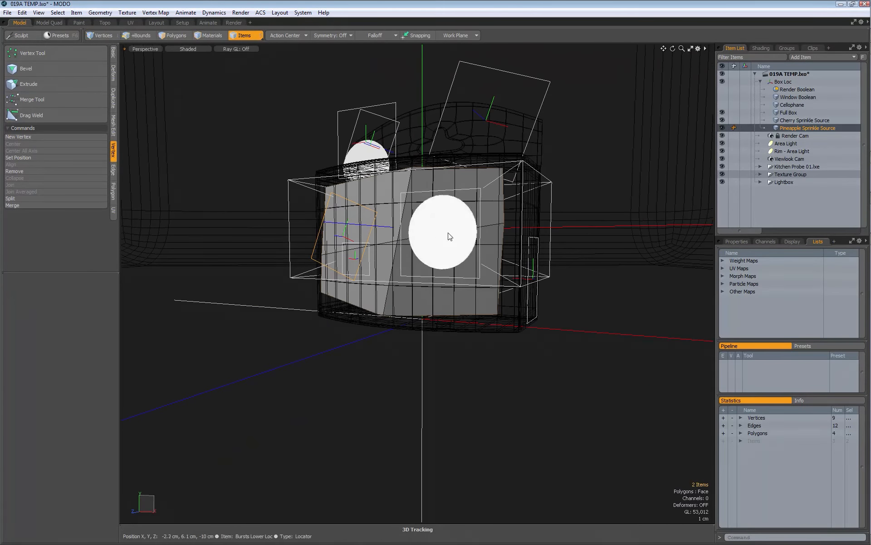
{"action": "left_click", "coordinate": [161, 36]}
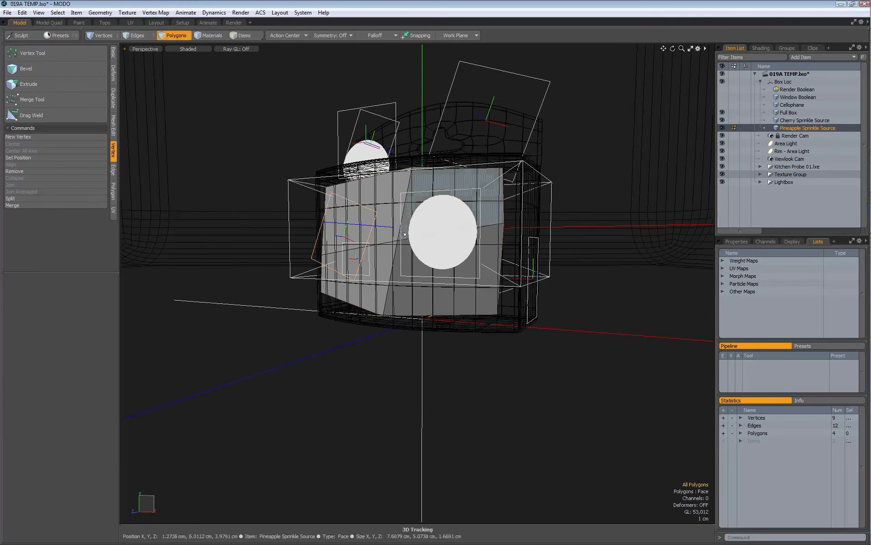
{"action": "double_click", "coordinate": [398, 225]}
{"action": "key", "text": "r"}
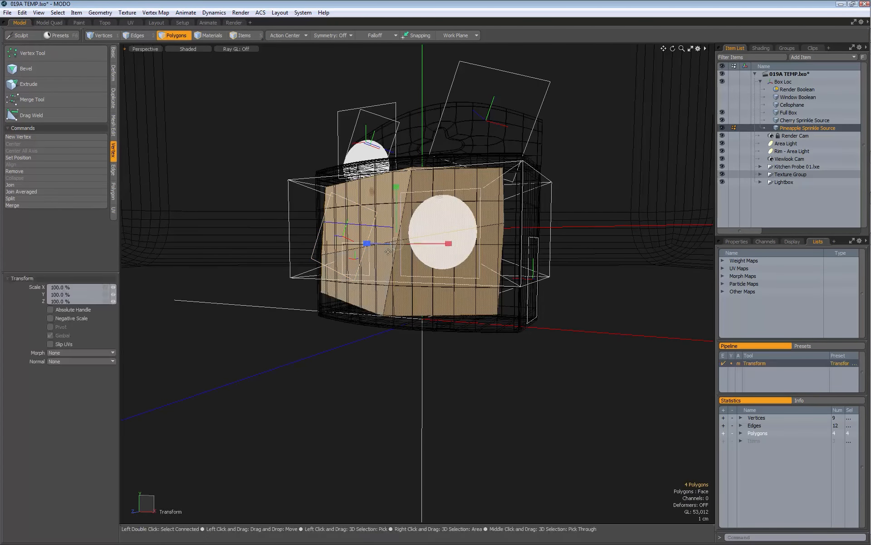
{"action": "left_click_drag", "start_coordinate": [339, 160], "coordinate": [394, 169], "text": "alt"}
{"action": "left_click_drag", "start_coordinate": [439, 198], "coordinate": [471, 262]}
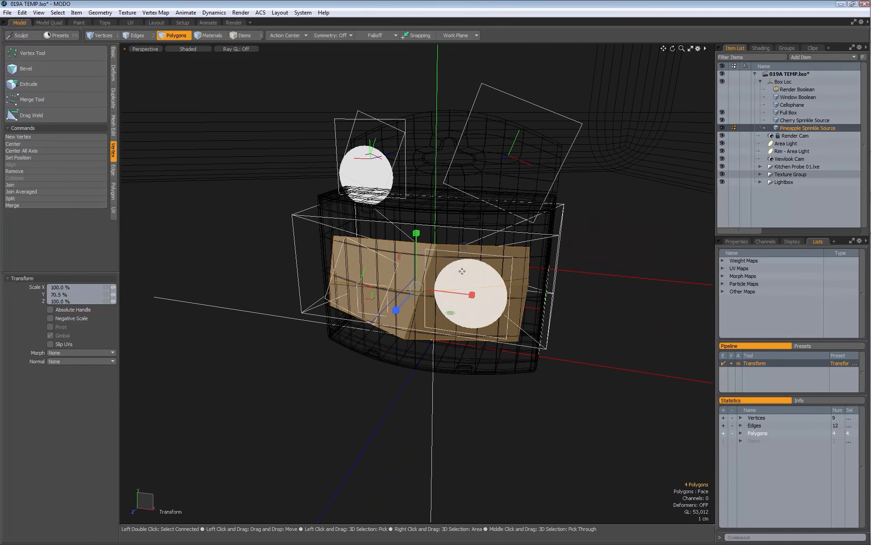
{"action": "left_click_drag", "start_coordinate": [473, 296], "coordinate": [321, 250]}
{"action": "left_click_drag", "start_coordinate": [261, 273], "coordinate": [326, 259]}
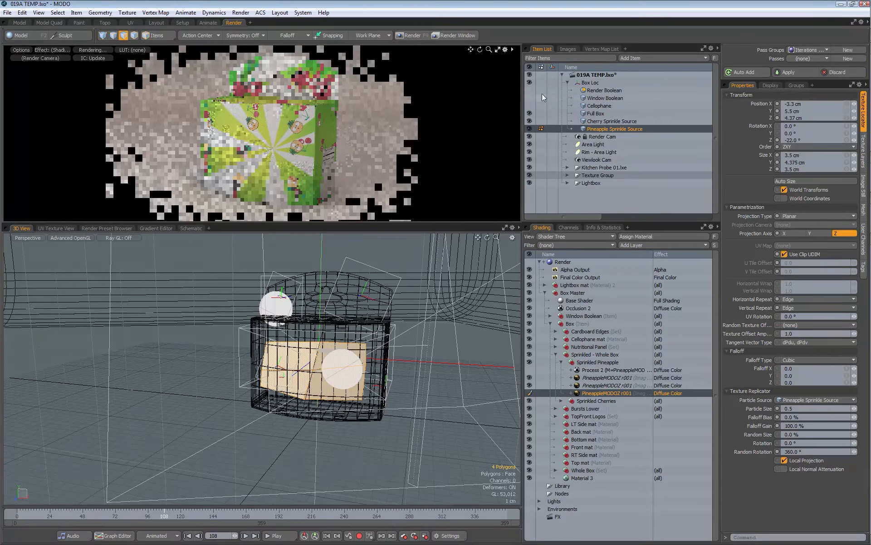
Show the boolean and cellophane items, and scale the Pineapple Sprinkle Source polygons to 115% in X and 105% in Y.
{"action": "left_click", "coordinate": [530, 92]}
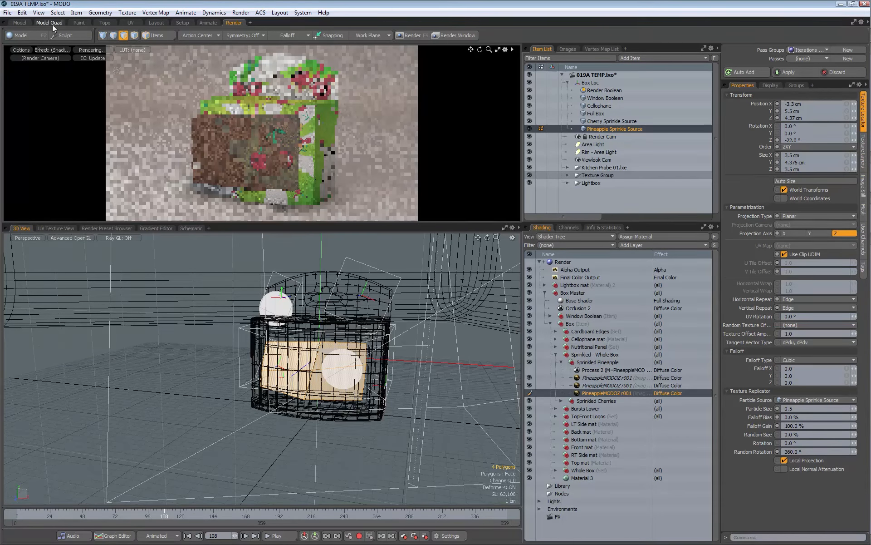
{"action": "left_click", "coordinate": [21, 23]}
{"action": "left_click_drag", "start_coordinate": [258, 235], "coordinate": [310, 227], "text": "alt"}
{"action": "key", "text": "r"}
{"action": "left_click_drag", "start_coordinate": [427, 211], "coordinate": [428, 209]}
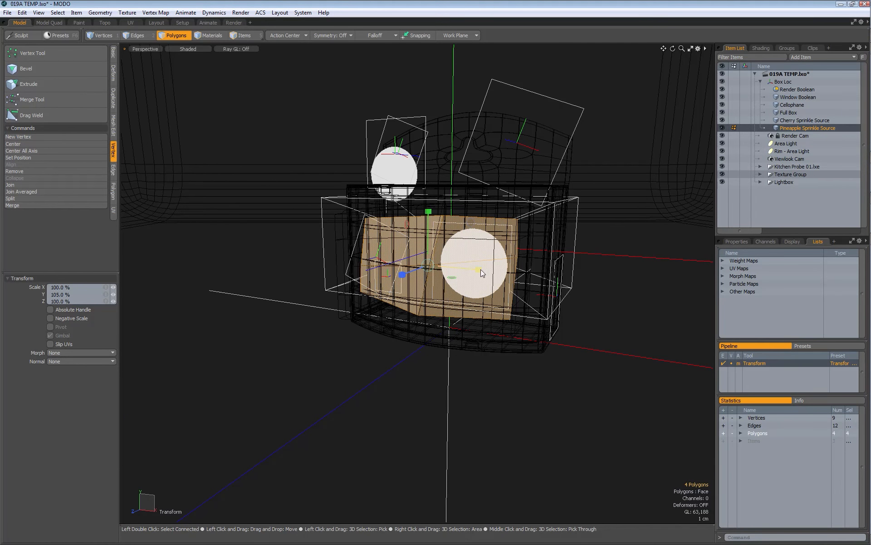
{"action": "left_click_drag", "start_coordinate": [478, 270], "coordinate": [490, 270]}
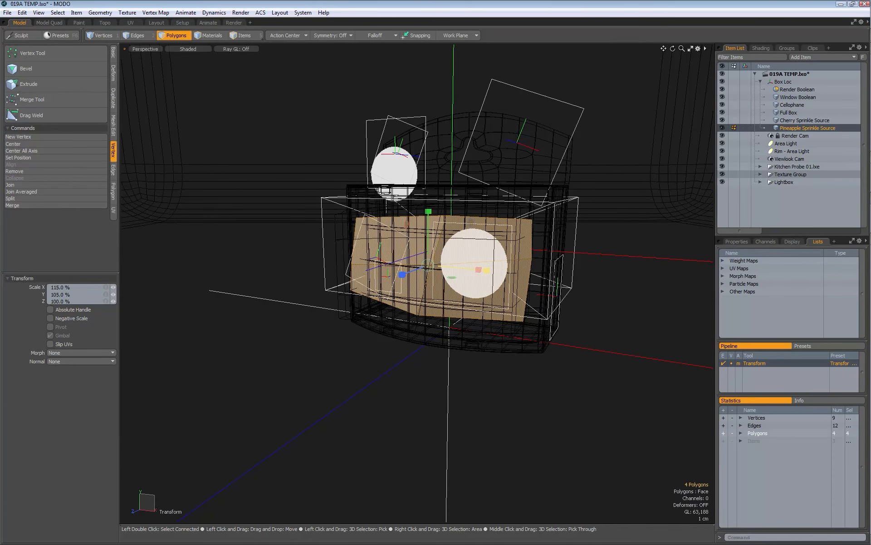
Raise the middle vertex on the upper edge of the Pineapple Sprinkle Source mesh slightly.
{"action": "left_click", "coordinate": [232, 22]}
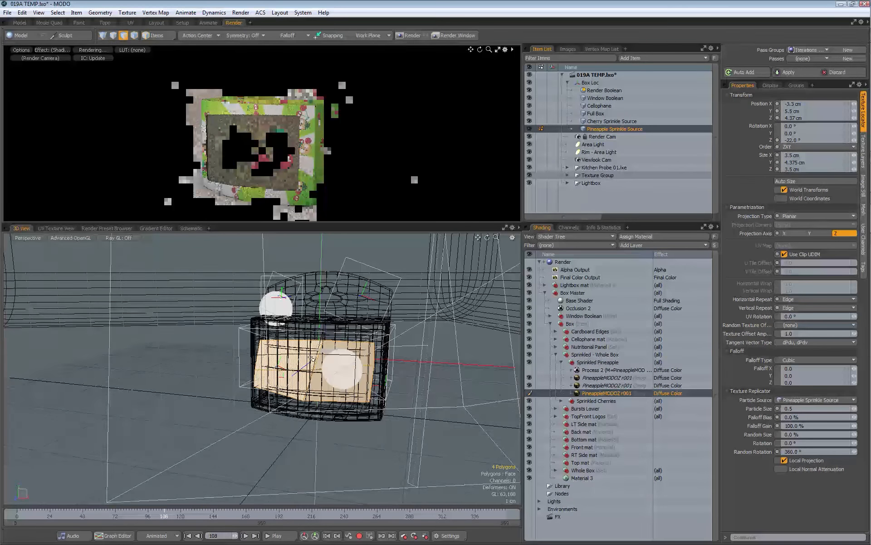
{"action": "scroll", "coordinate": [328, 332], "scroll_direction": "up", "scroll_amount": 3}
{"action": "key", "text": "1"}
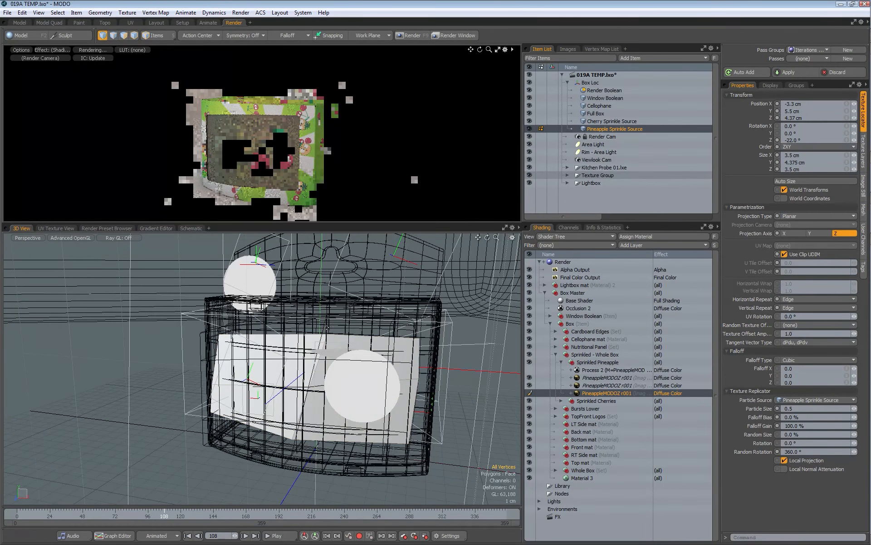
{"action": "left_click", "coordinate": [322, 344]}
{"action": "key", "text": "w"}
{"action": "left_click_drag", "start_coordinate": [330, 321], "coordinate": [330, 308]}
{"action": "key", "text": "space"}
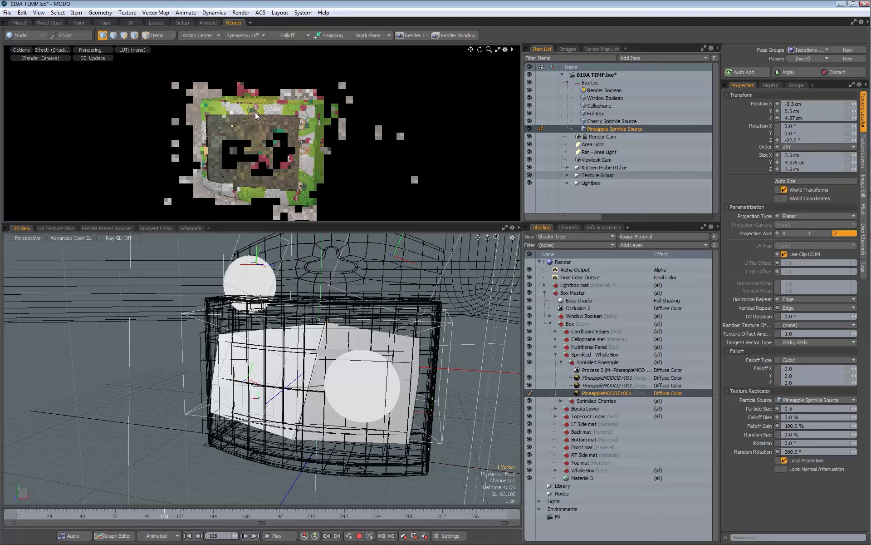
{"action": "key", "text": "w"}
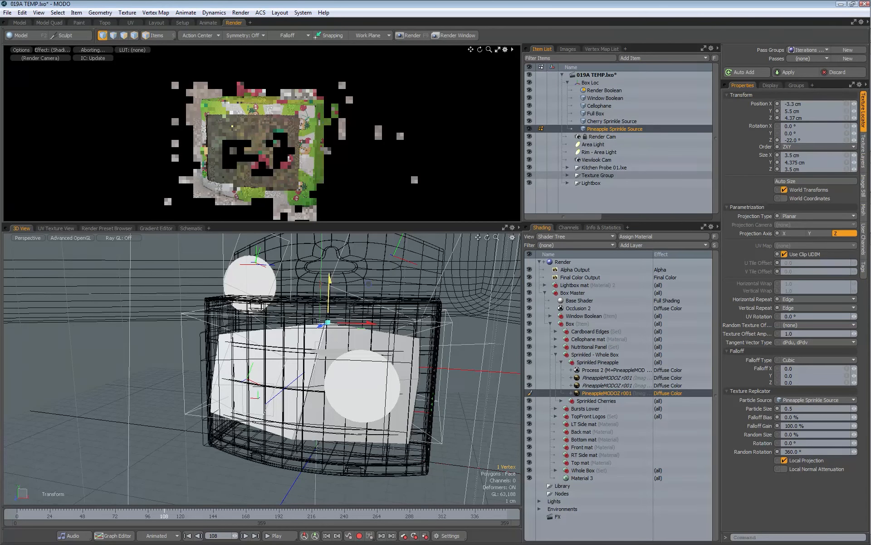
{"action": "left_click_drag", "start_coordinate": [331, 305], "coordinate": [331, 298]}
{"action": "key", "text": "space"}
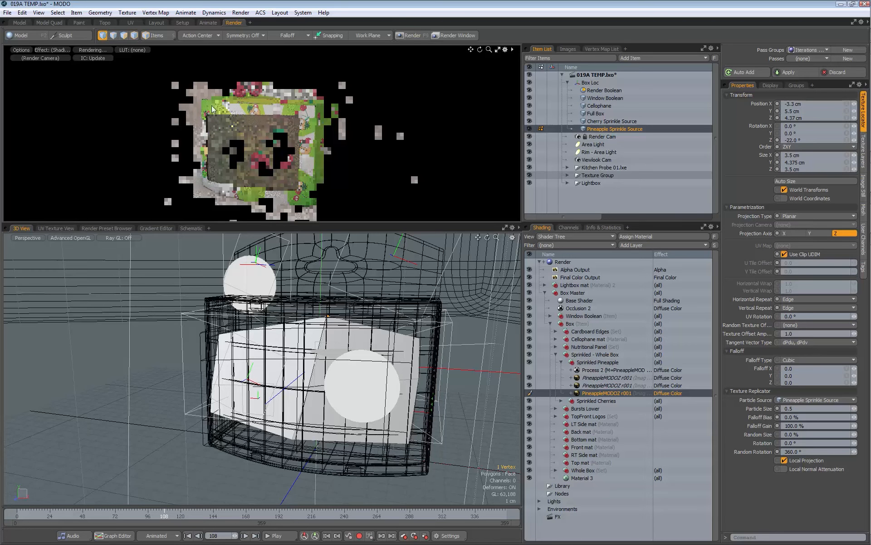
Raise the upper-left corner vertex of the Pineapple Sprinkle Source mesh, and return to item selection with that mesh selected.
{"action": "key", "text": "w"}
{"action": "left_click_drag", "start_coordinate": [220, 313], "coordinate": [220, 299]}
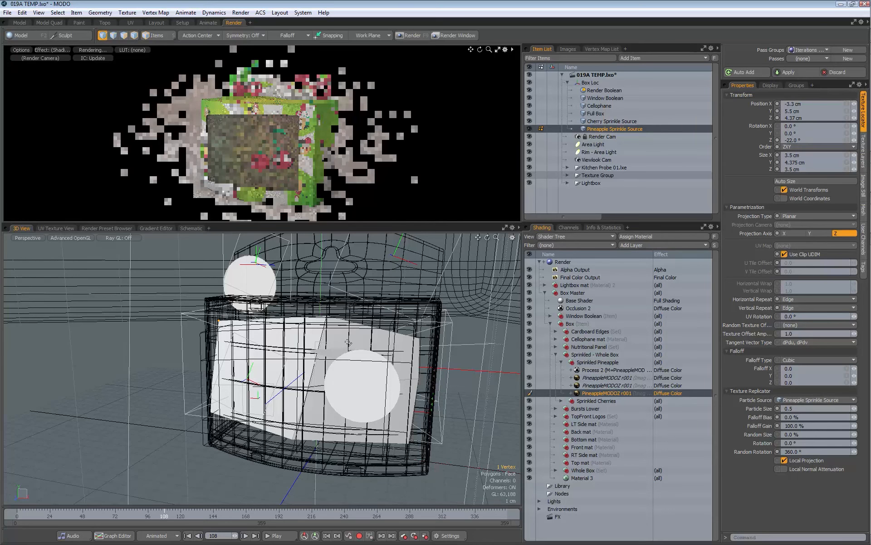
{"action": "key", "text": "5"}
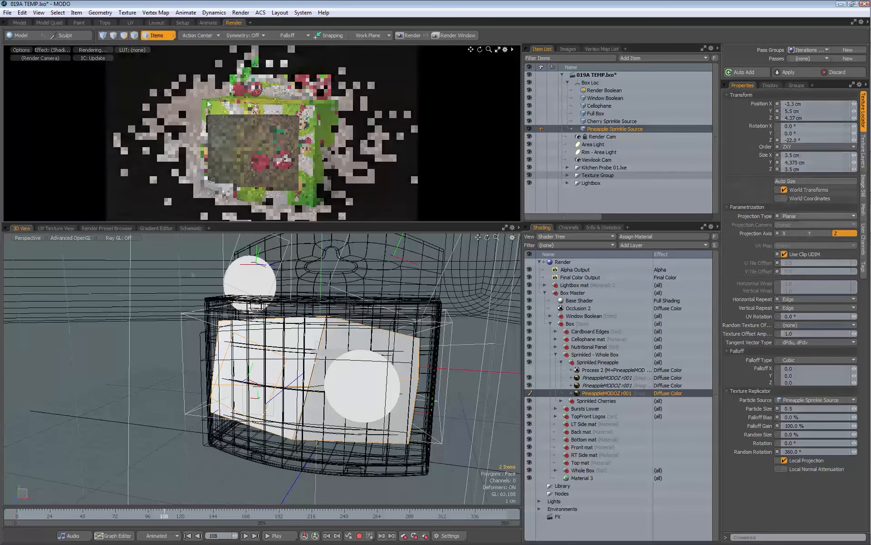
{"action": "left_click", "coordinate": [190, 271]}
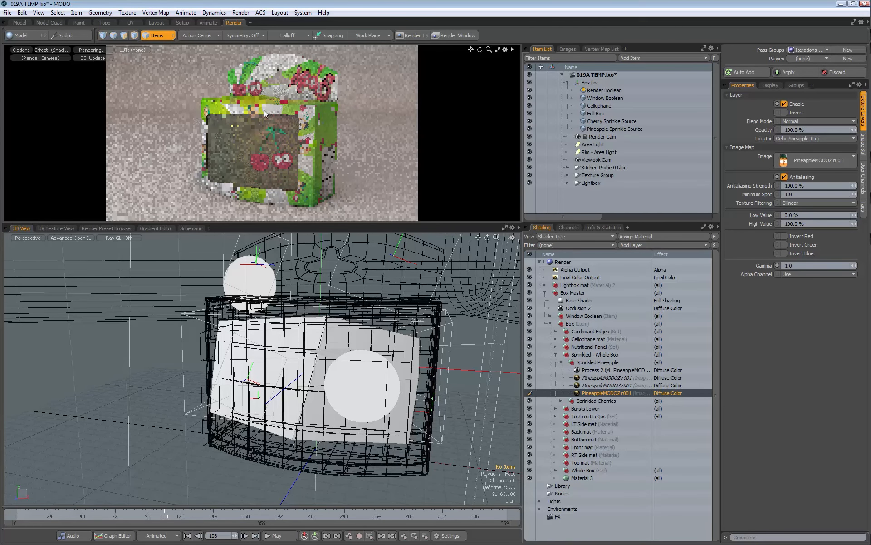
{"action": "left_click", "coordinate": [610, 129]}
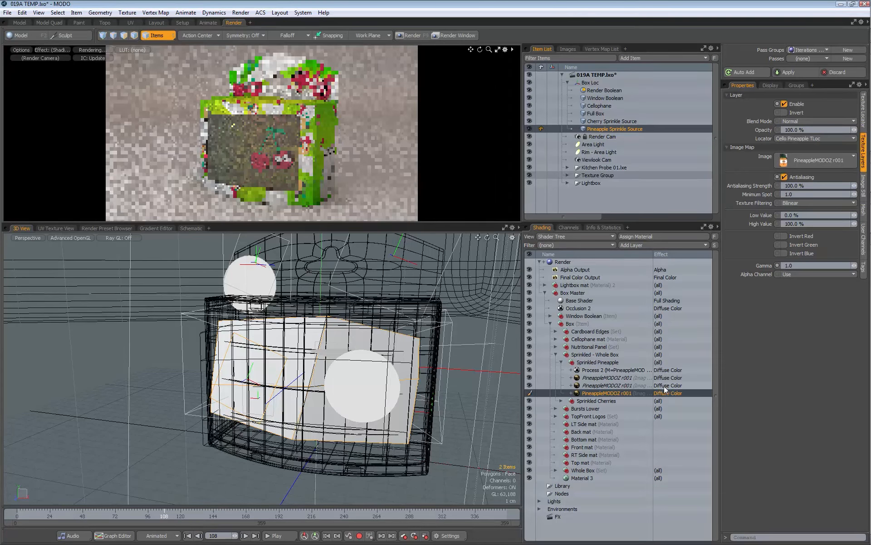
Set the middle PineappleMODOZ image layer's effect to Specular Amount and the uppermost one's to Bump in the Sprinkled Pineapple group.
{"action": "right_click", "coordinate": [627, 388]}
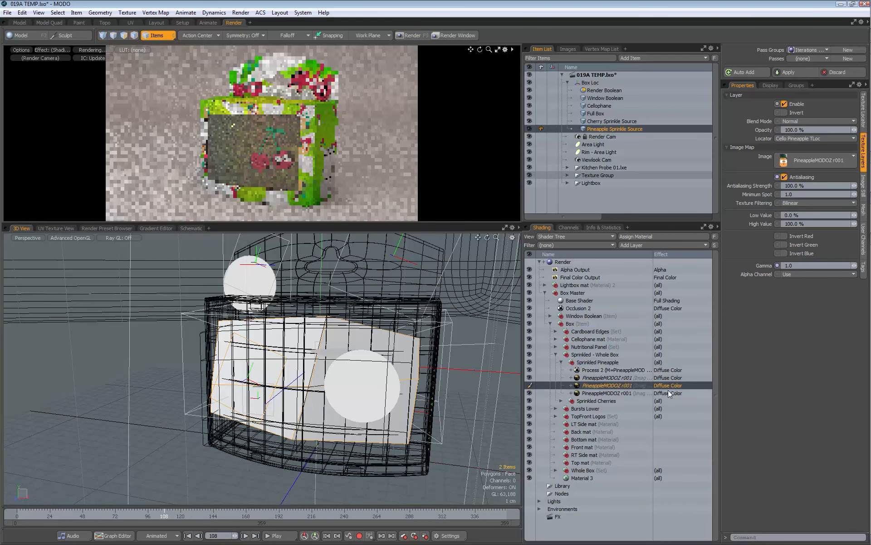
{"action": "mouse_move", "coordinate": [657, 396]}
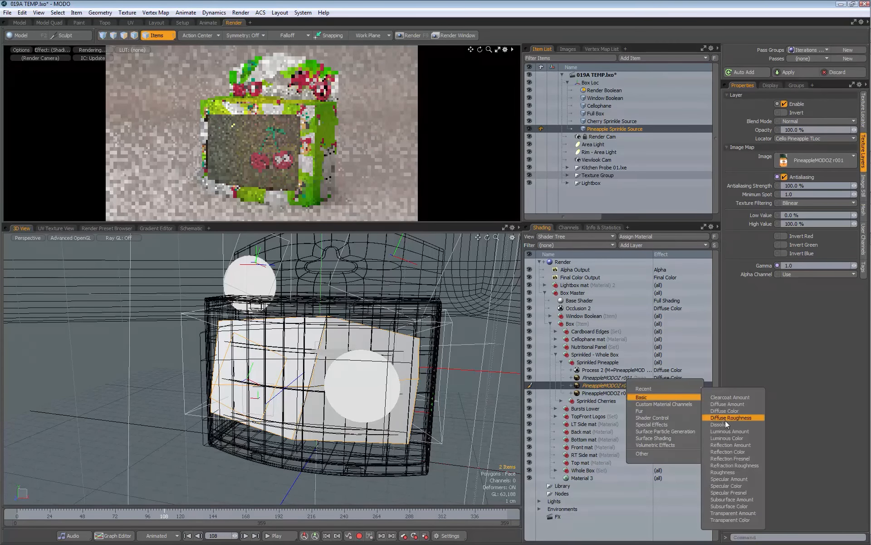
{"action": "left_click", "coordinate": [728, 479]}
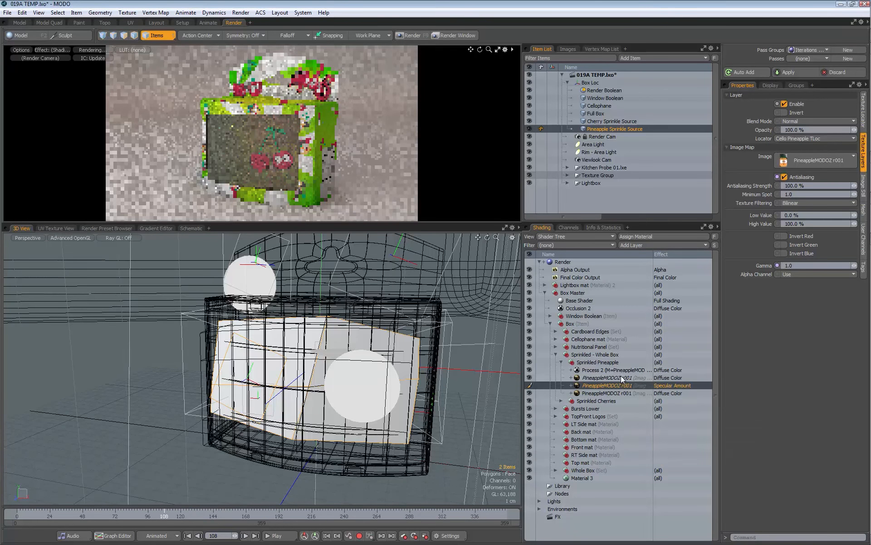
{"action": "left_click", "coordinate": [667, 376]}
{"action": "right_click", "coordinate": [666, 377]}
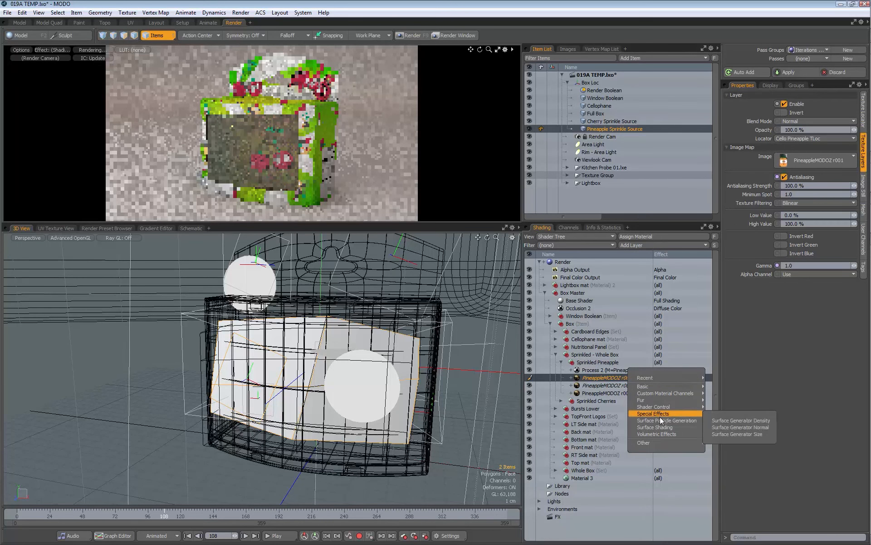
{"action": "mouse_move", "coordinate": [660, 426]}
{"action": "left_click", "coordinate": [720, 427]}
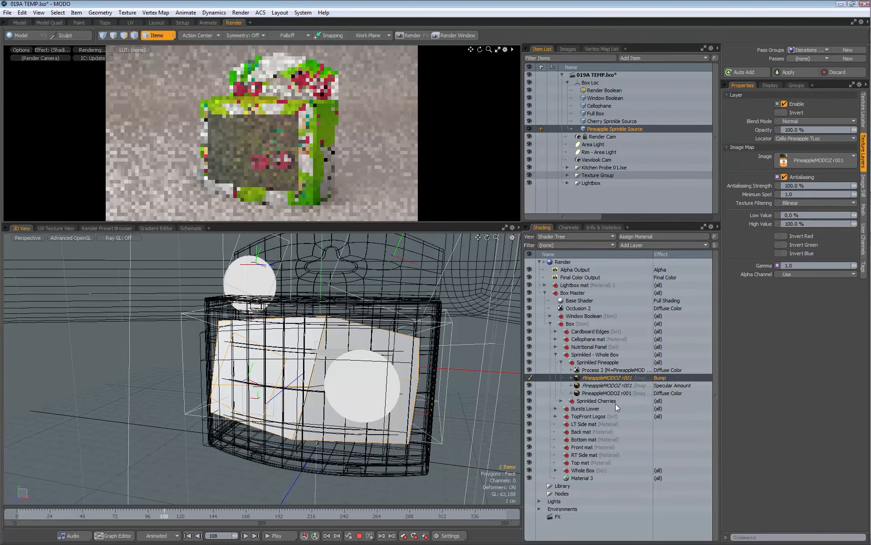
Change the effect of the uppermost CherryMODOZ image layer in the Sprinkled Cherries group to Bump.
{"action": "left_click", "coordinate": [561, 400]}
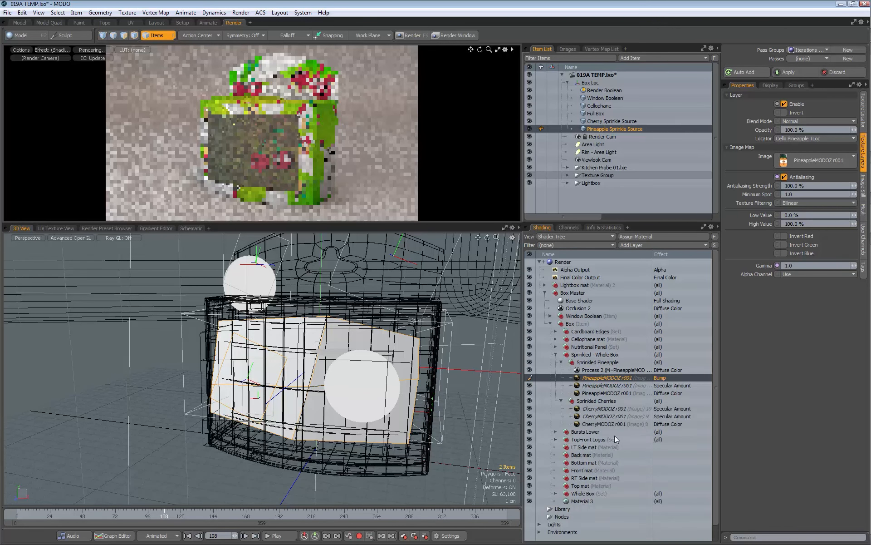
{"action": "left_click", "coordinate": [606, 409]}
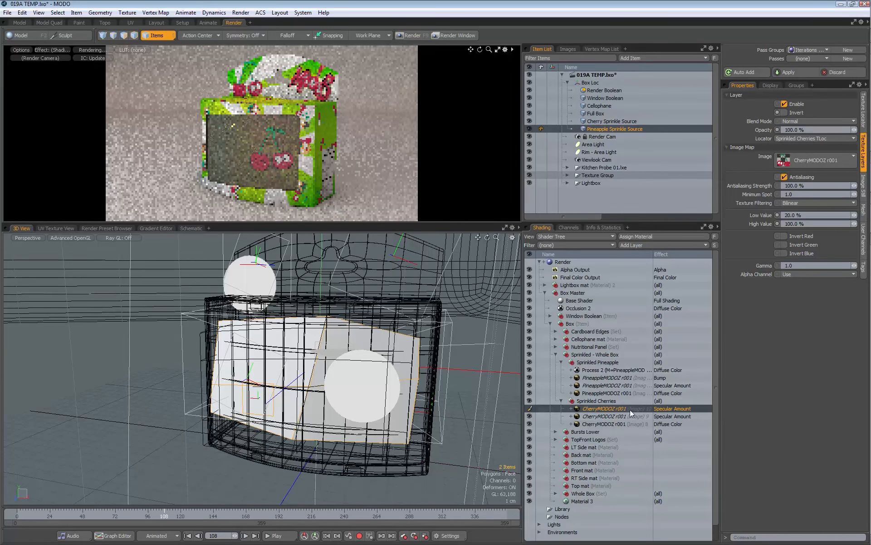
{"action": "left_click", "coordinate": [674, 409]}
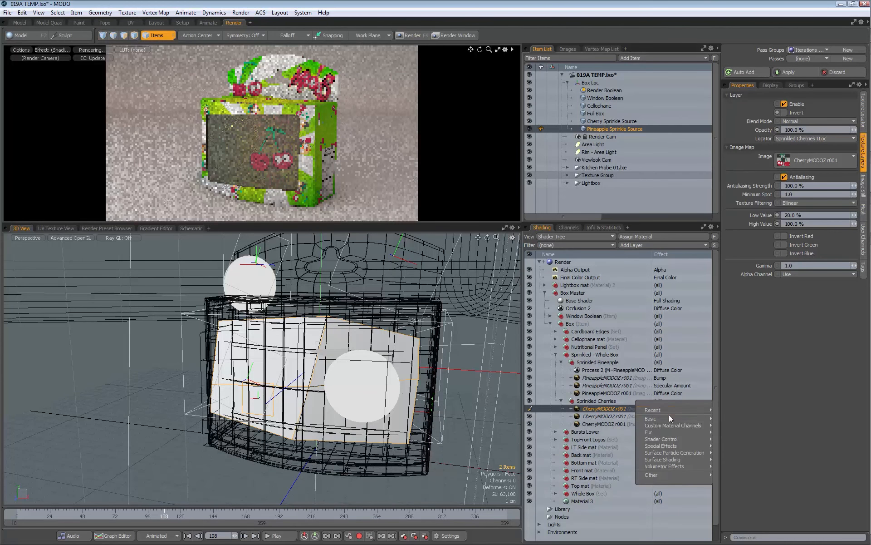
{"action": "left_click", "coordinate": [726, 459]}
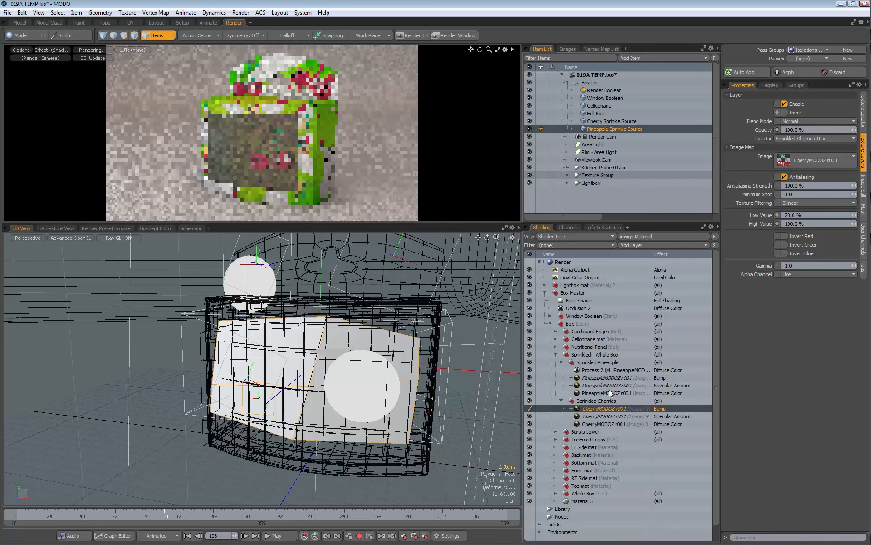
Set the PineappleMODOZ Bump layer's low value to 20%, and invert its Specular Amount layer with 2% opacity and a 50% low value.
{"action": "left_click", "coordinate": [610, 378]}
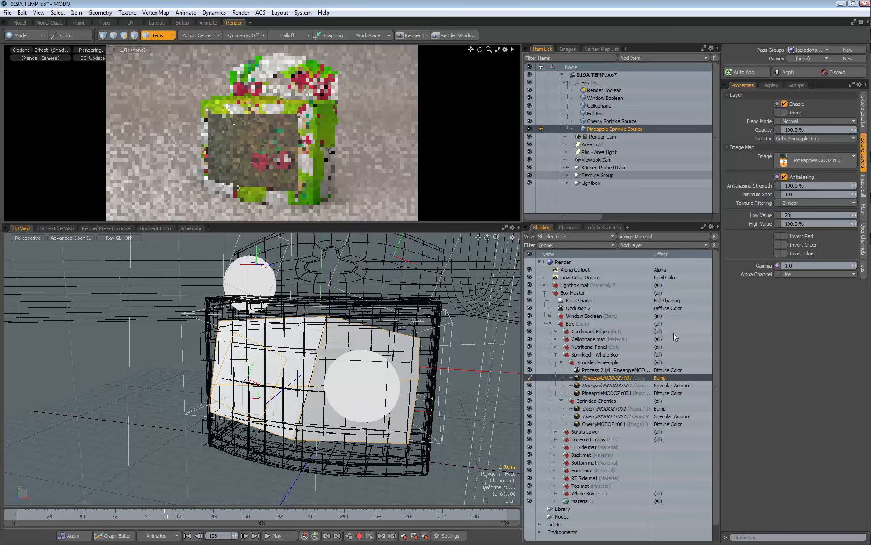
{"action": "left_click", "coordinate": [606, 416]}
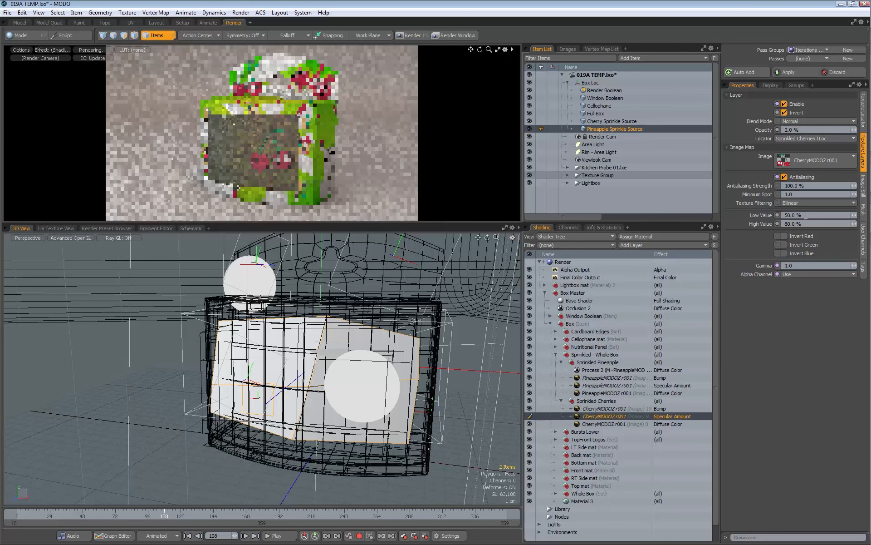
{"action": "left_click", "coordinate": [608, 385]}
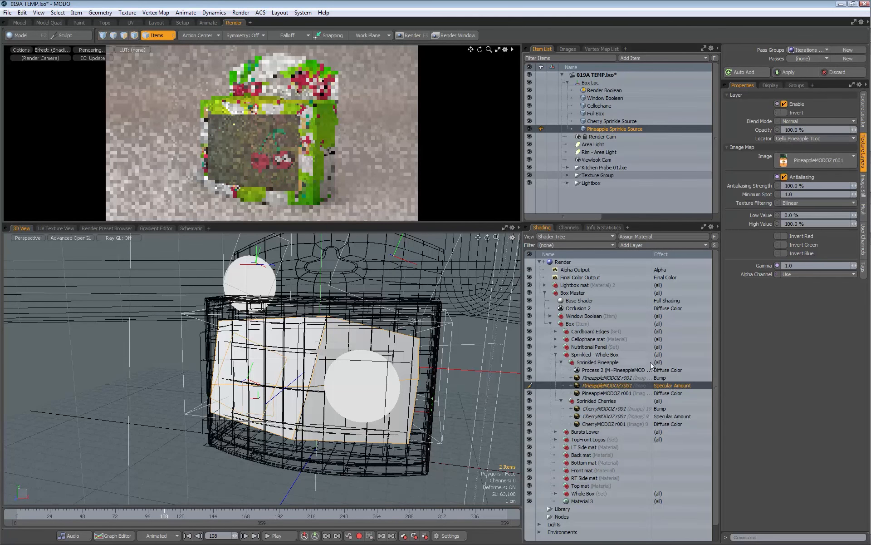
{"action": "left_click", "coordinate": [784, 112]}
{"action": "left_click", "coordinate": [803, 130]}
{"action": "type", "text": "2"}
{"action": "key", "text": "Return"}
{"action": "left_click", "coordinate": [800, 215]}
{"action": "type", "text": "50"}
{"action": "key", "text": "Tab"}
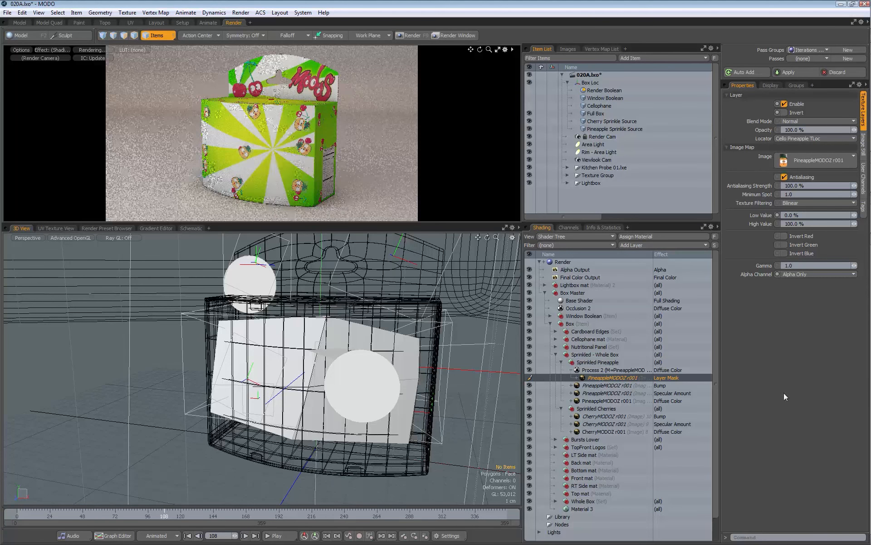
Review the Process 2 layer and its PineappleMODOZ layer mask in the Sprinkled Pineapple group, and delete both.
{"action": "left_click", "coordinate": [596, 370]}
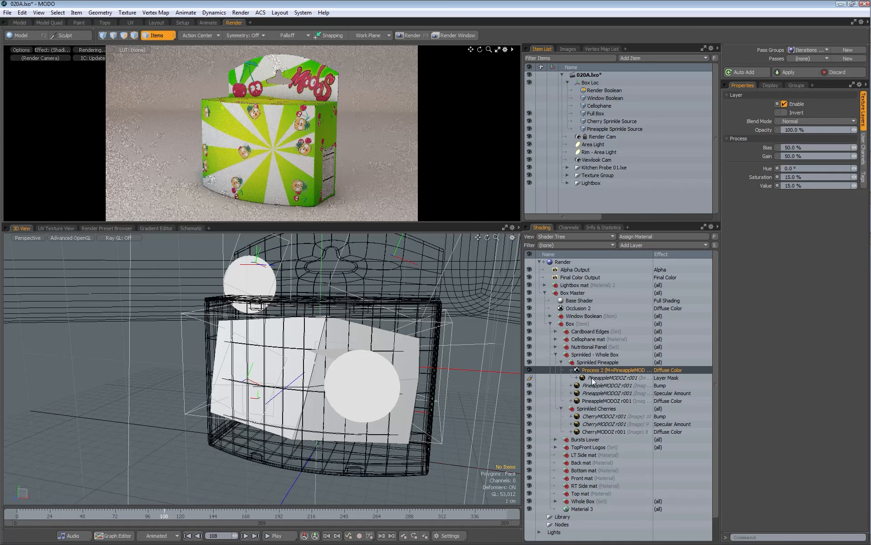
{"action": "left_click", "coordinate": [592, 378]}
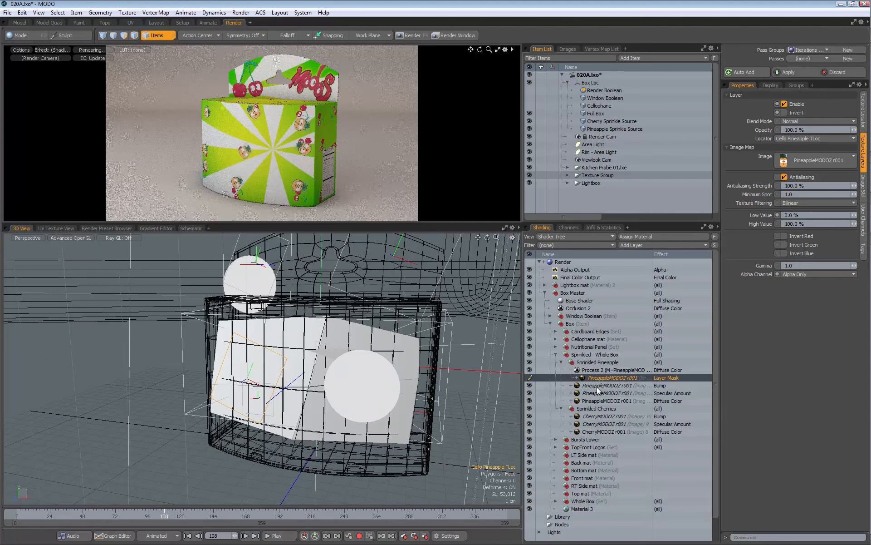
{"action": "left_click", "coordinate": [863, 109]}
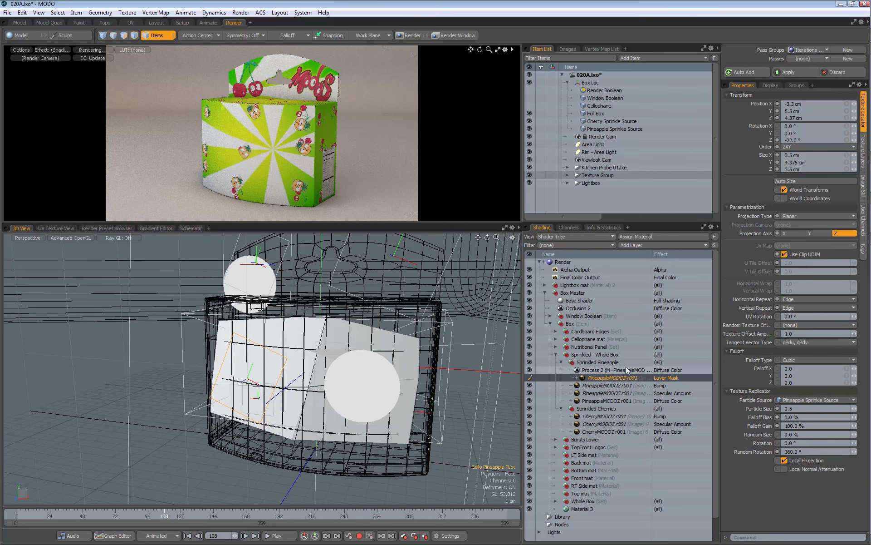
{"action": "left_click", "coordinate": [595, 370]}
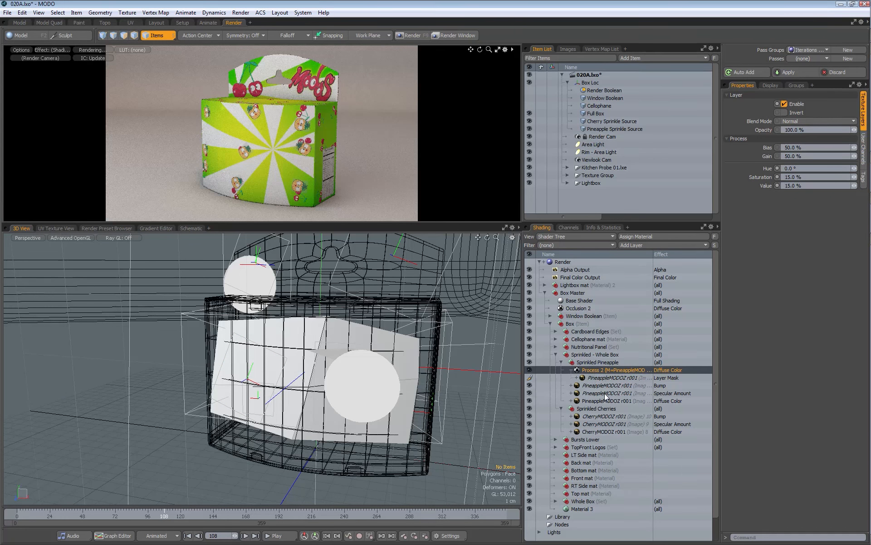
{"action": "key", "text": "Delete"}
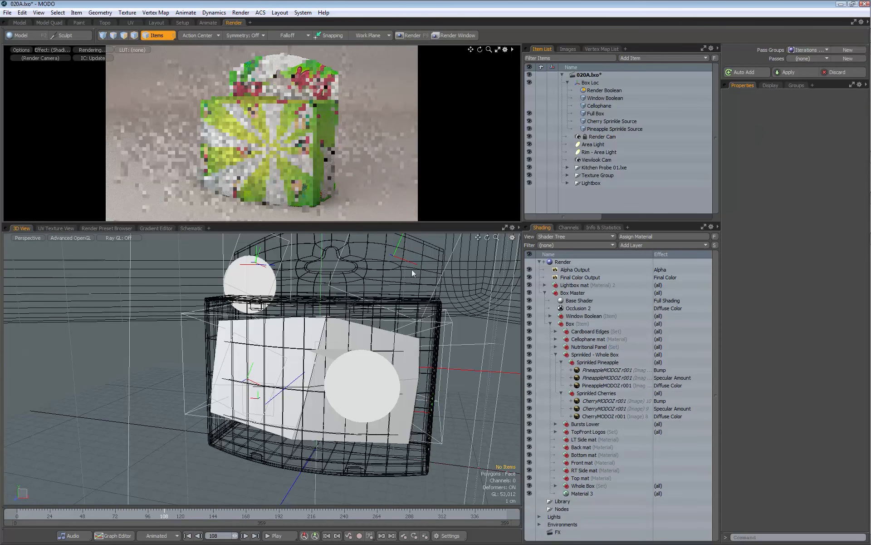